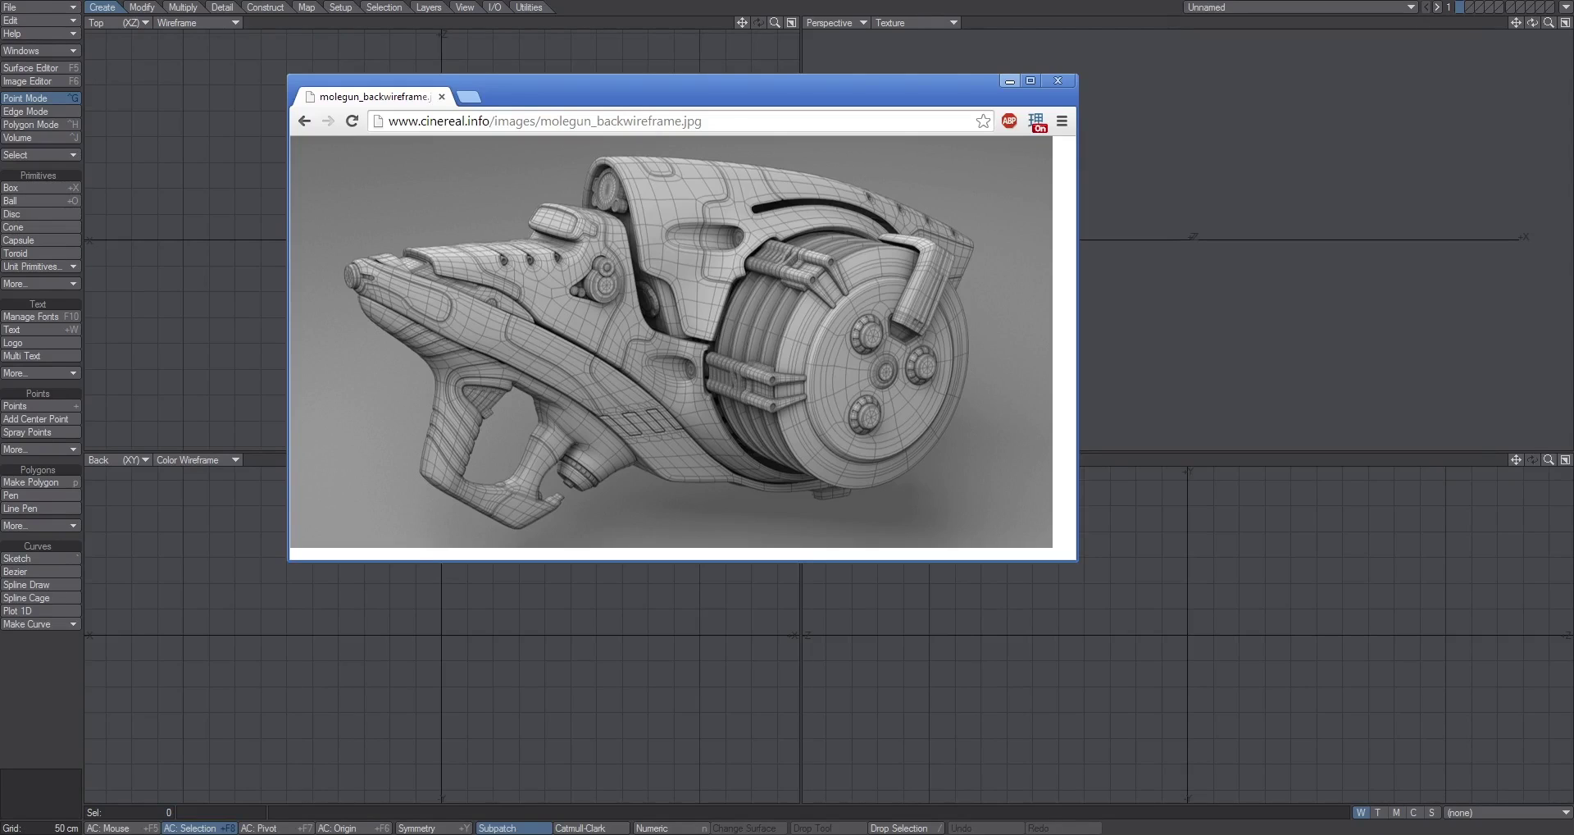
Create a wide rectangular box resting on the ground plane and convert it to subpatches
click(1009, 80)
click(32, 187)
drag(266, 154, 596, 360)
drag(509, 580, 532, 518)
key(space)
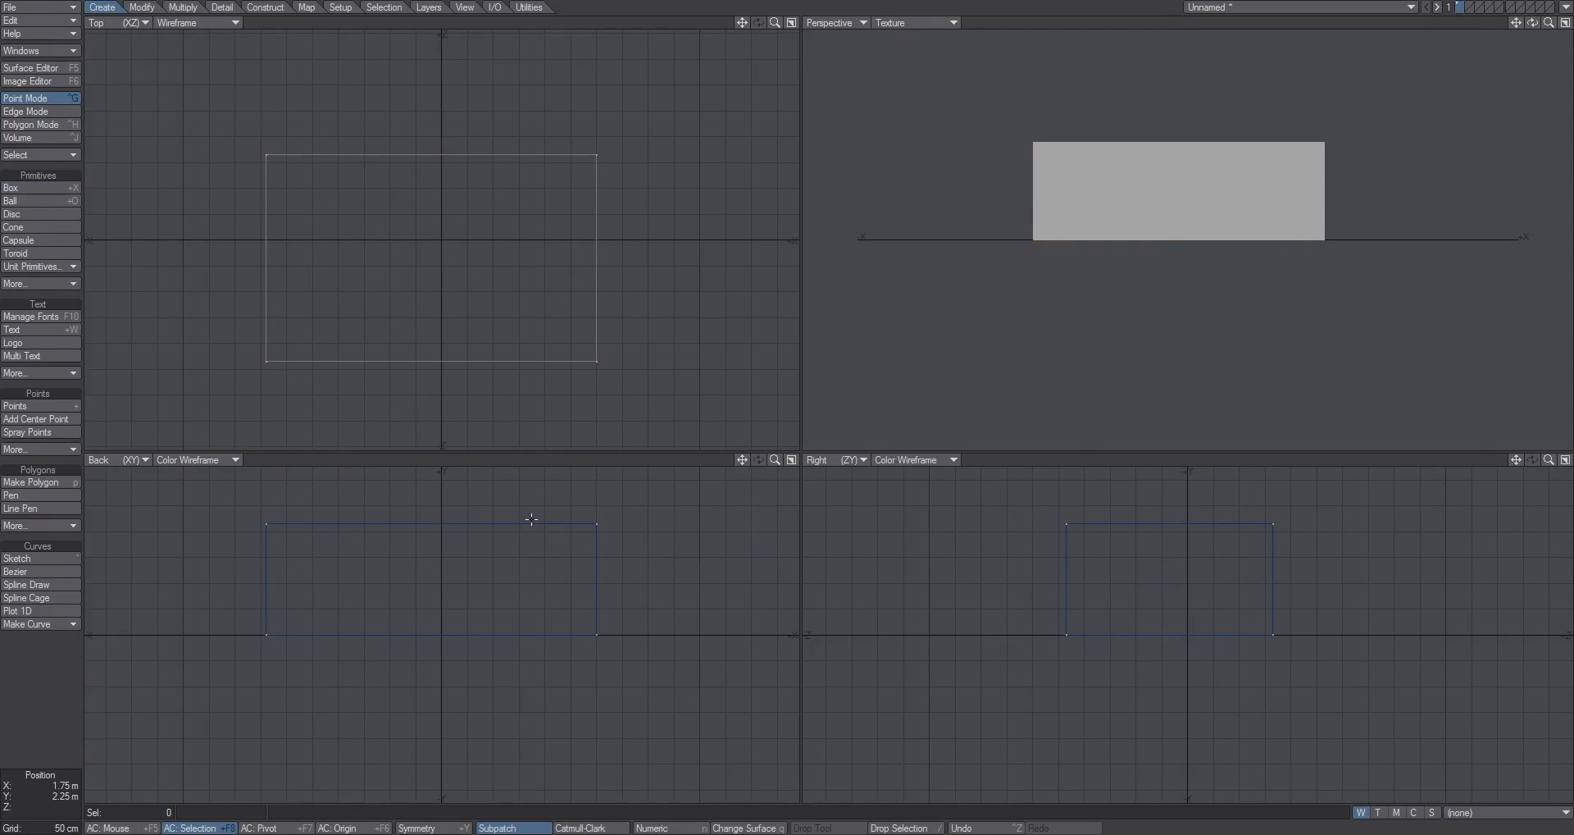
key(Tab)
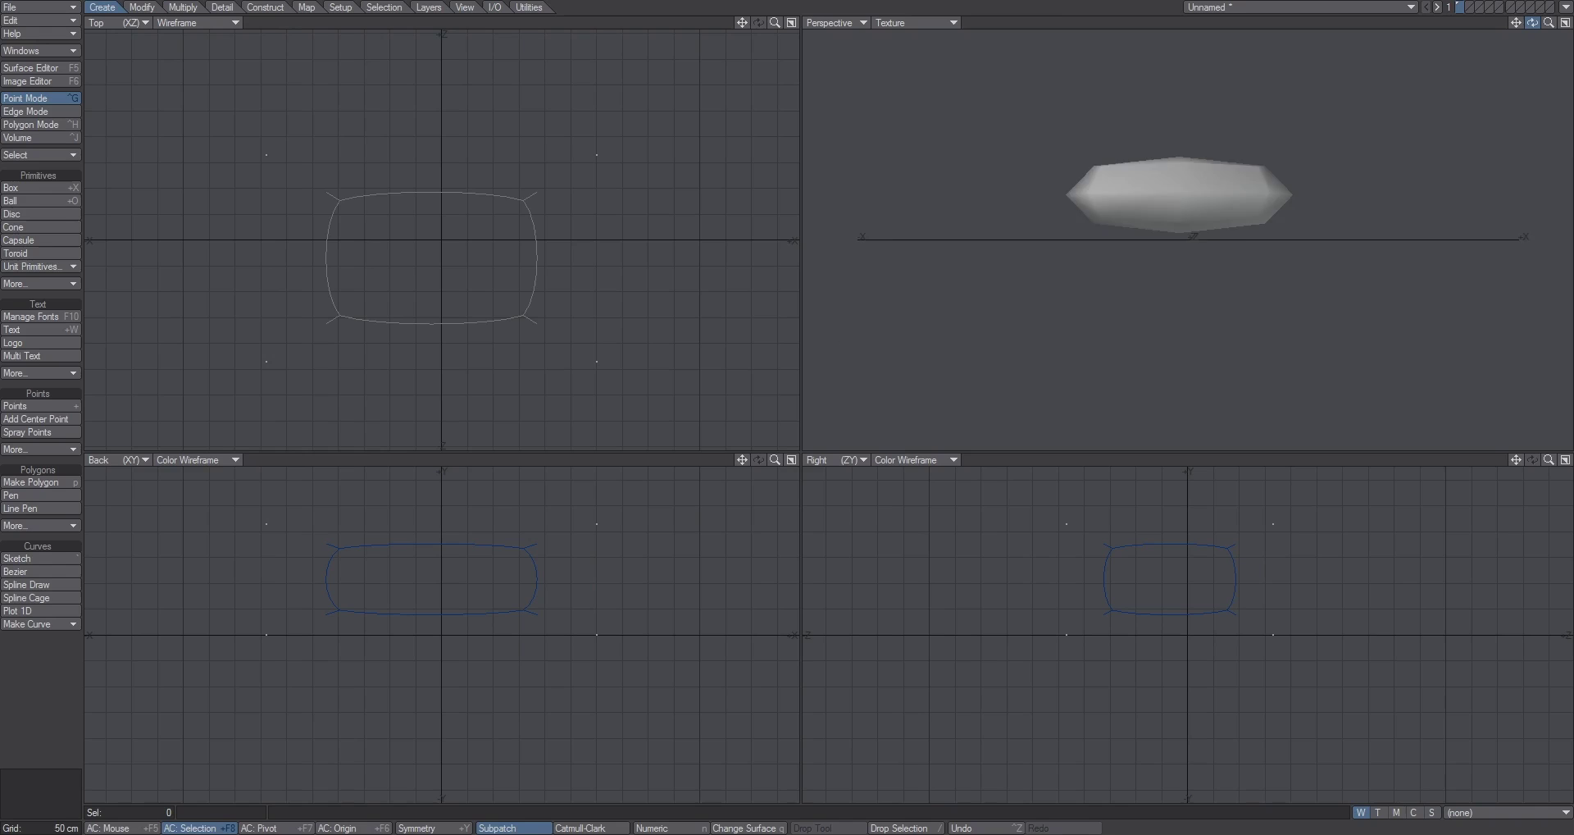
drag(1531, 26, 1566, 57)
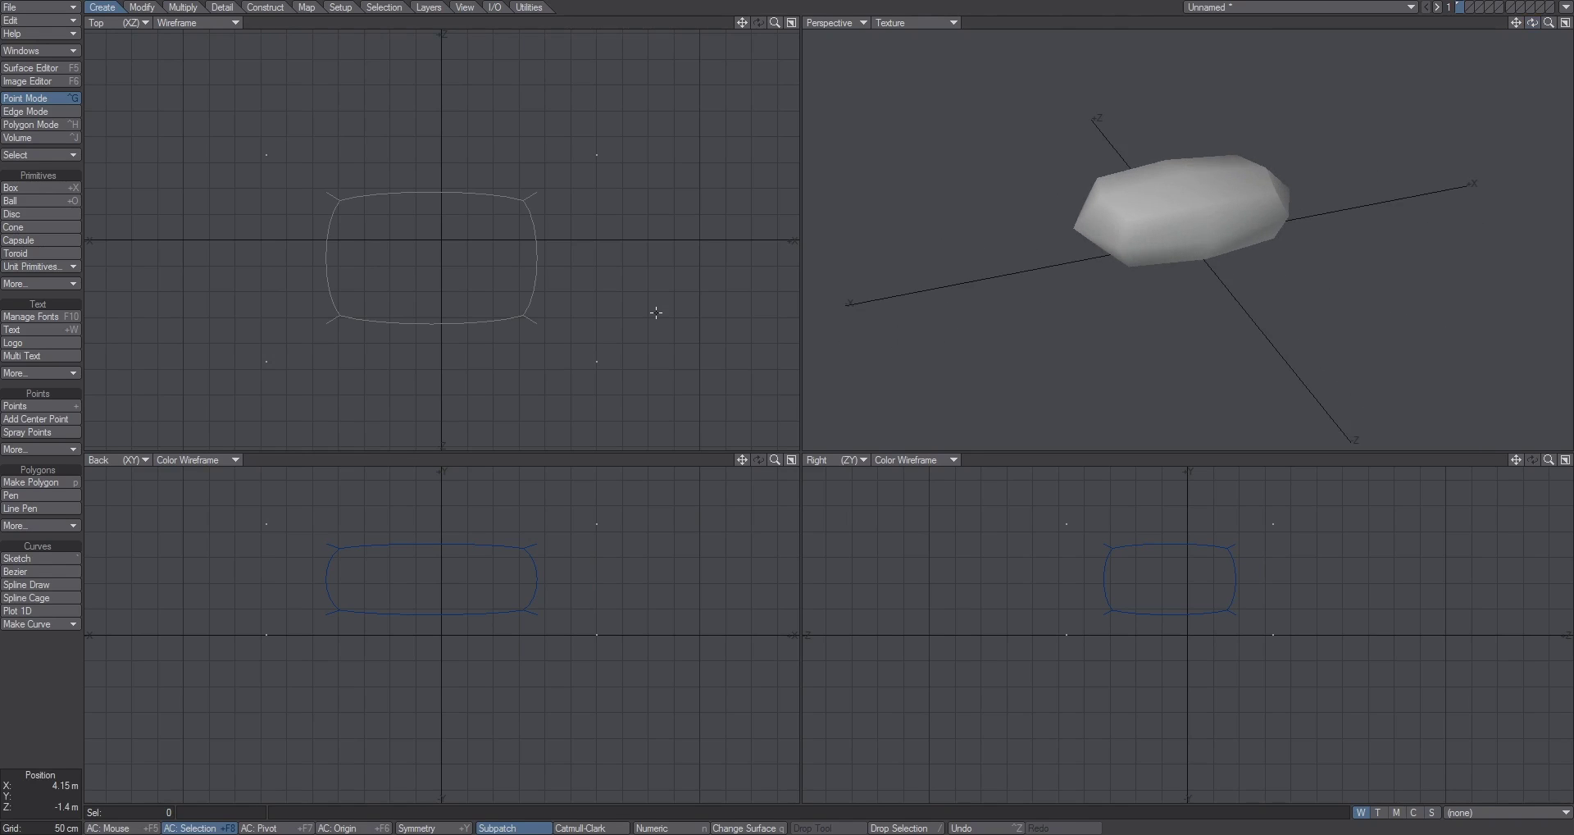
Subdivide the box once so each face splits into four, keeping the result as a subpatch object
key(ctrl+d)
key(Tab)
mouse_move(1552, 21)
mouse_down()
mouse_move(1564, 26)
mouse_move(1531, 24)
mouse_move(1526, 61)
mouse_move(1566, 24)
mouse_move(1526, 25)
mouse_up()
key(Tab)
key(Tab)
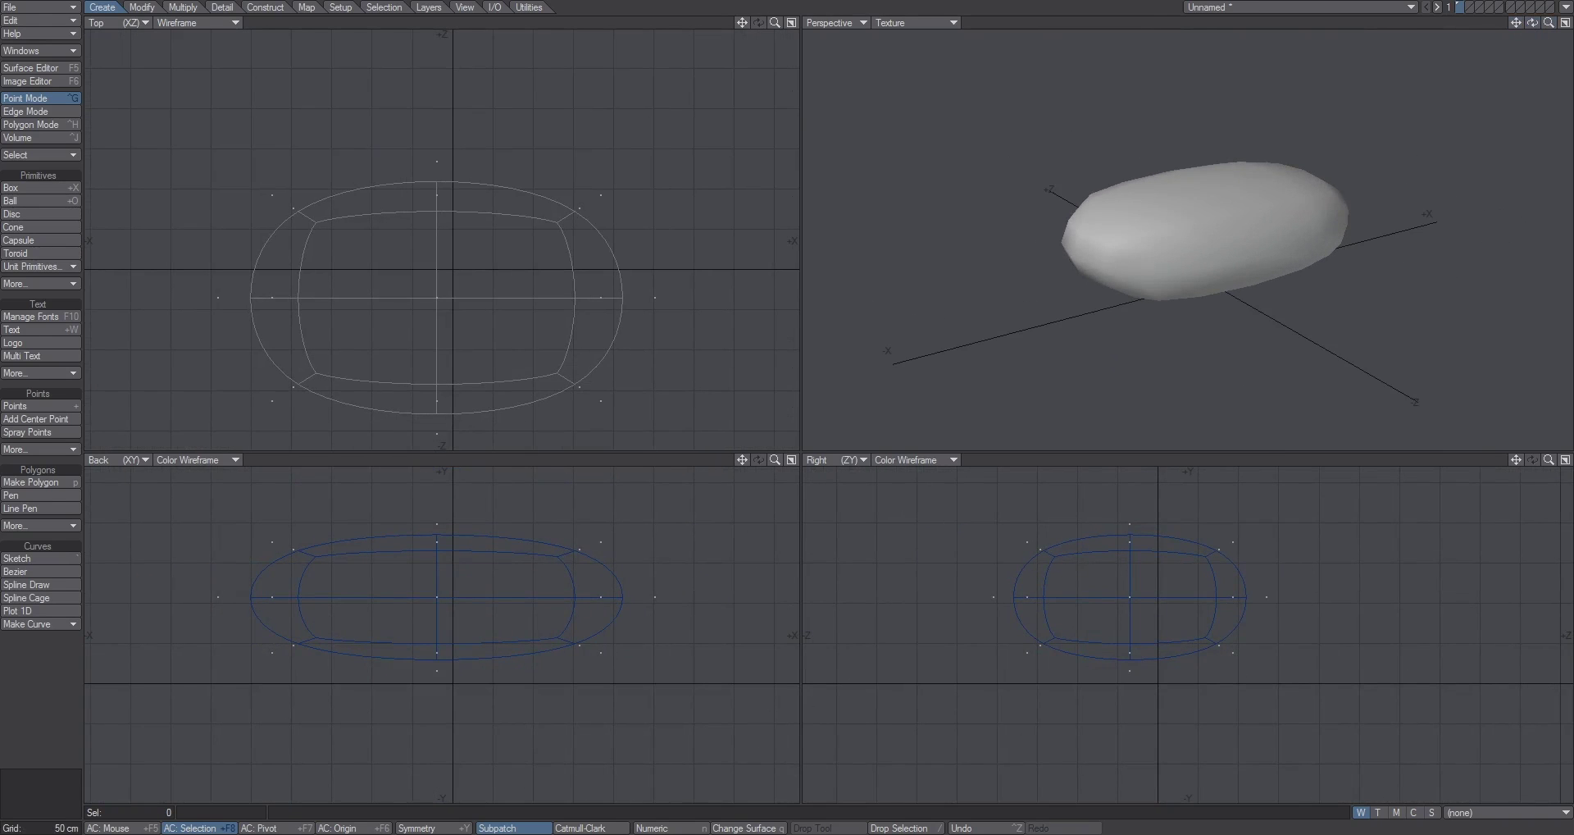
Look at the T-Bird front wireframe reference image in the browser, and return to the smoothed body in the modeler
drag(1573, 344, 1090, 2)
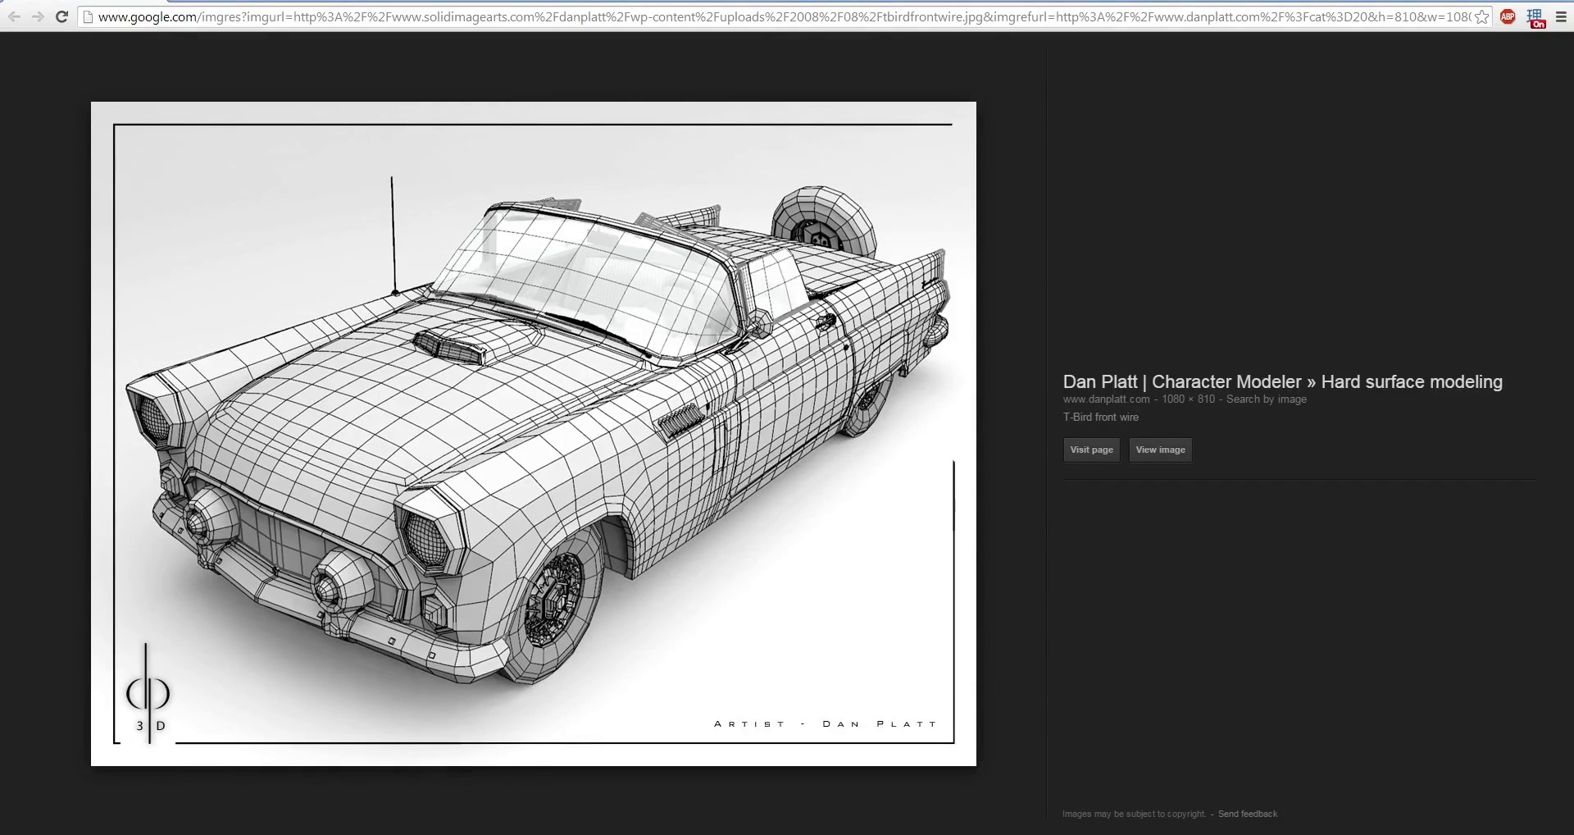
key(alt+Tab)
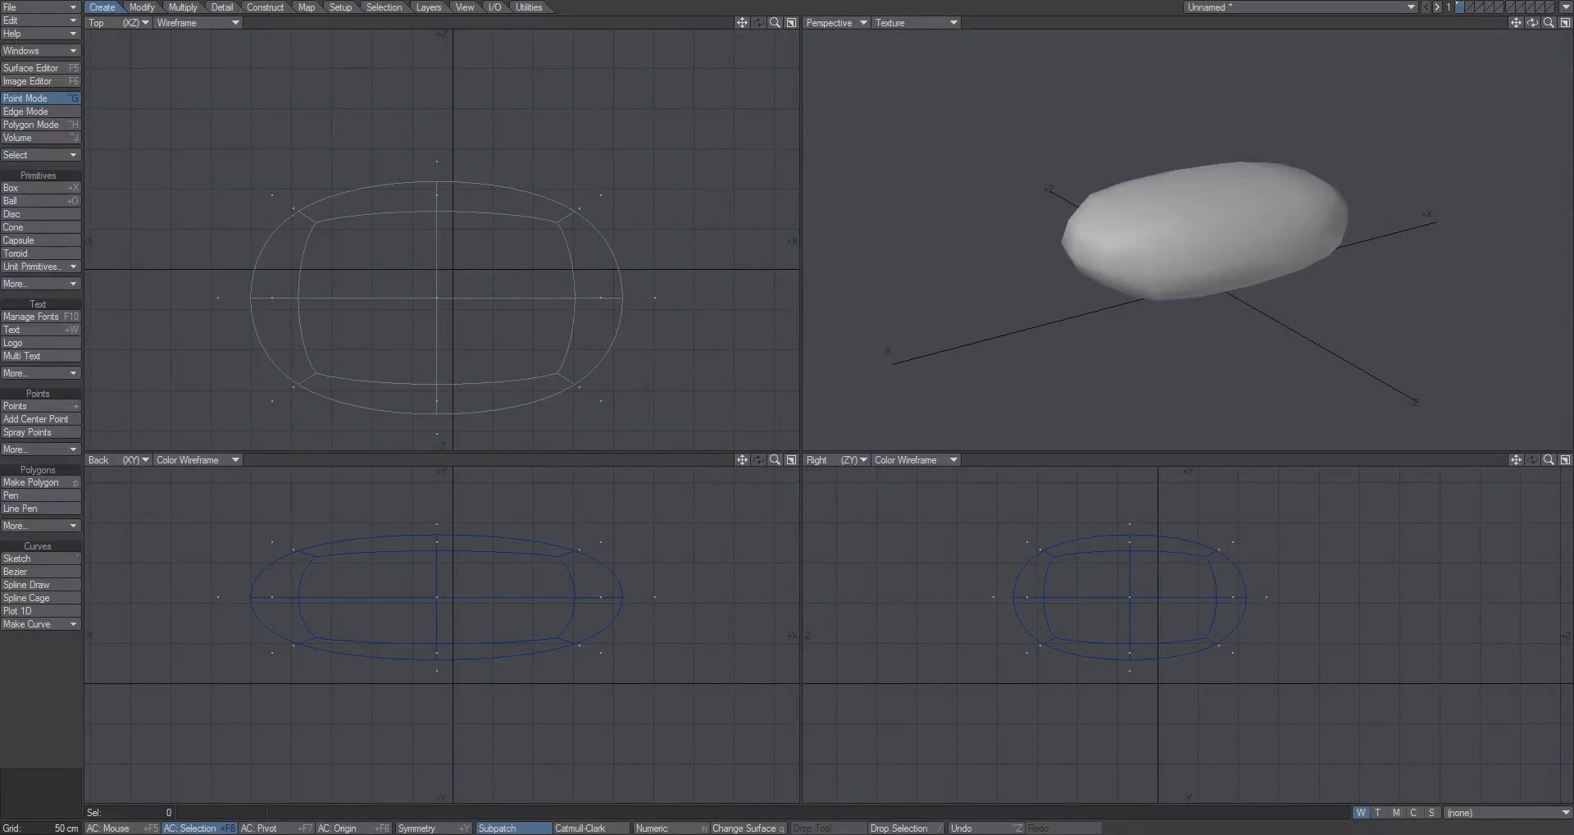
mouse_move(1549, 23)
mouse_down()
mouse_move(1571, 23)
mouse_move(1538, 24)
mouse_up()
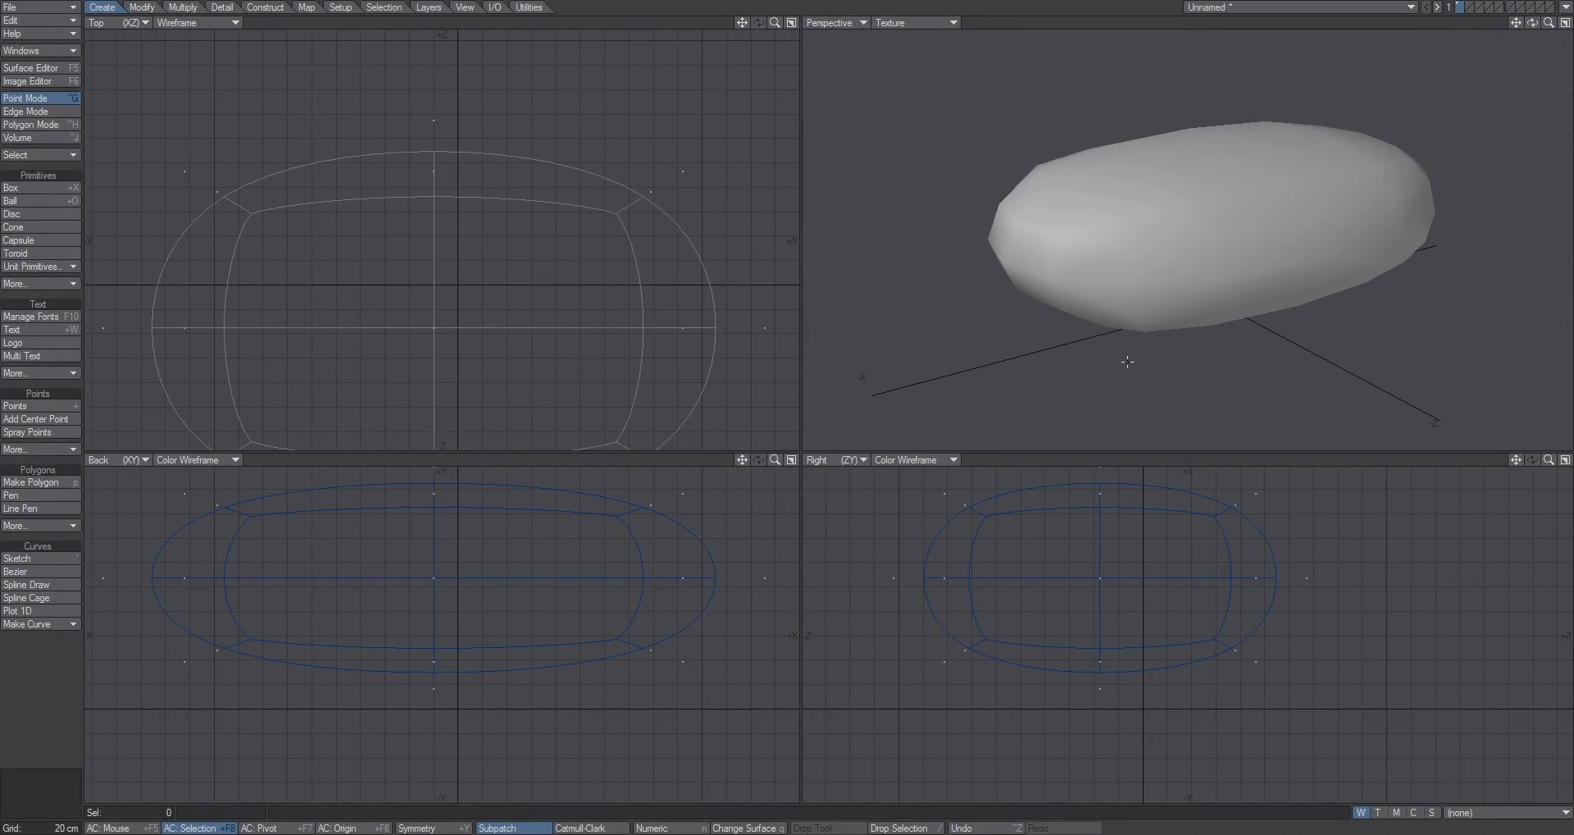
Shade the perspective view as Textured Wire and switch the body from subpatches back to plain polygons
click(918, 22)
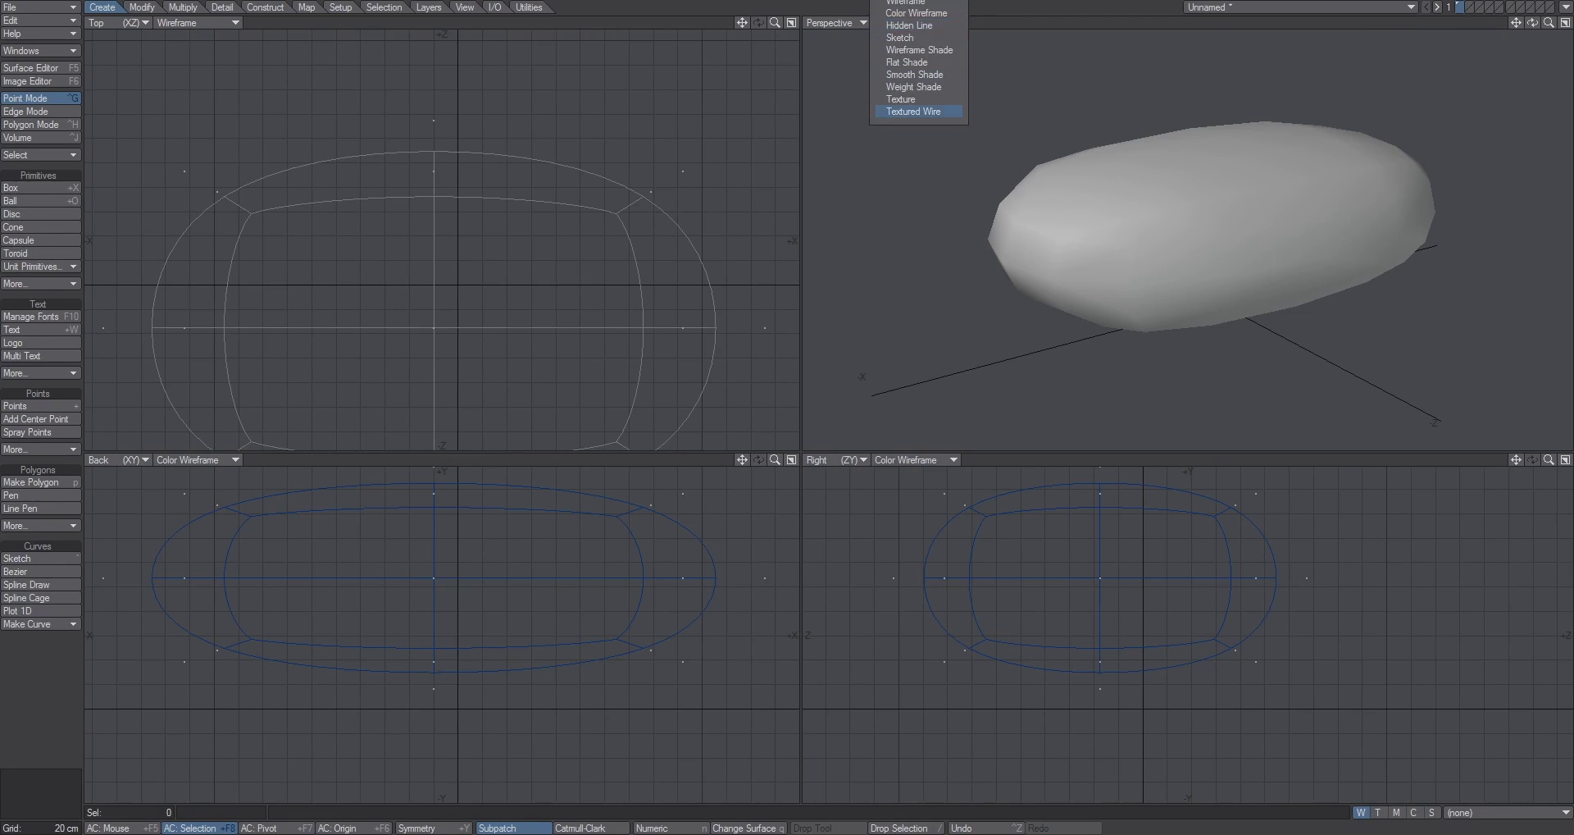
click(897, 111)
drag(1532, 23, 1232, 251)
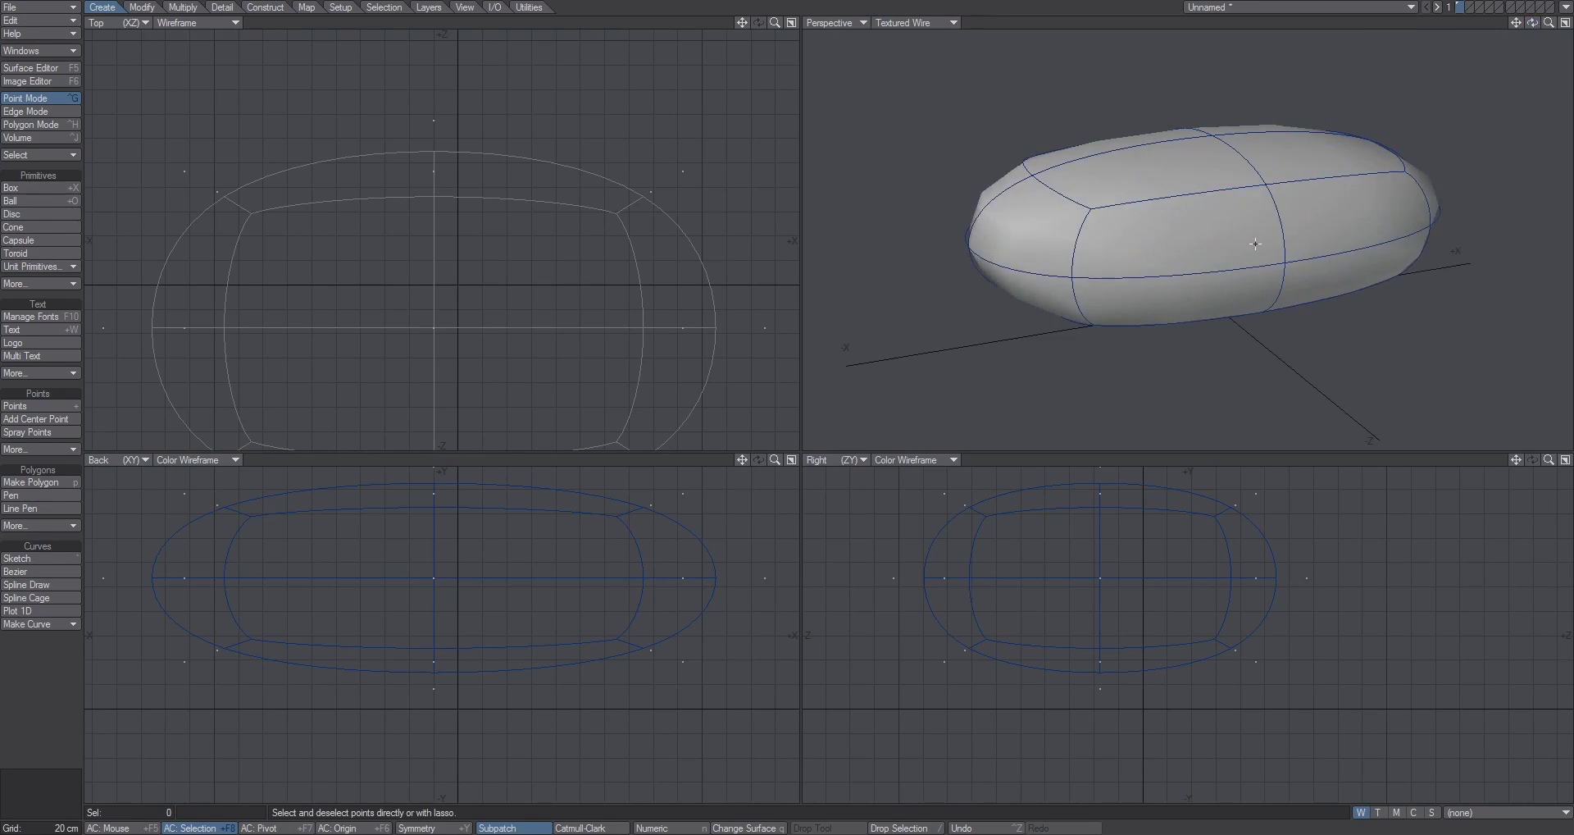
drag(1532, 23, 1270, 177)
key(Tab)
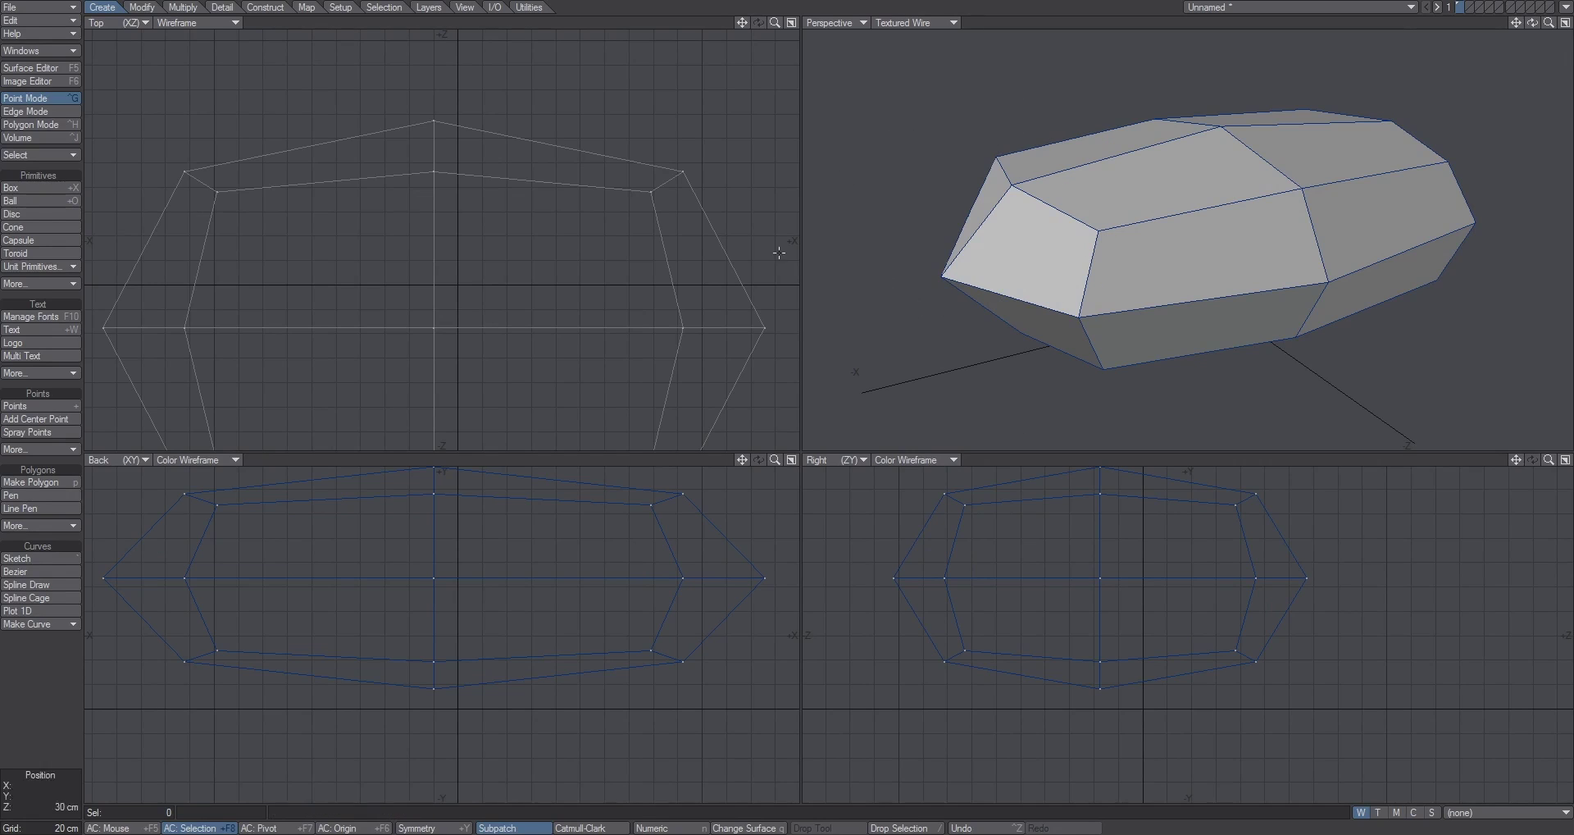
key(Tab)
key(Tab)
Switch to edge selection, select the horizontal edge loop around the body's middle, and clear the selection
key(space)
key(space)
key(space)
key(space)
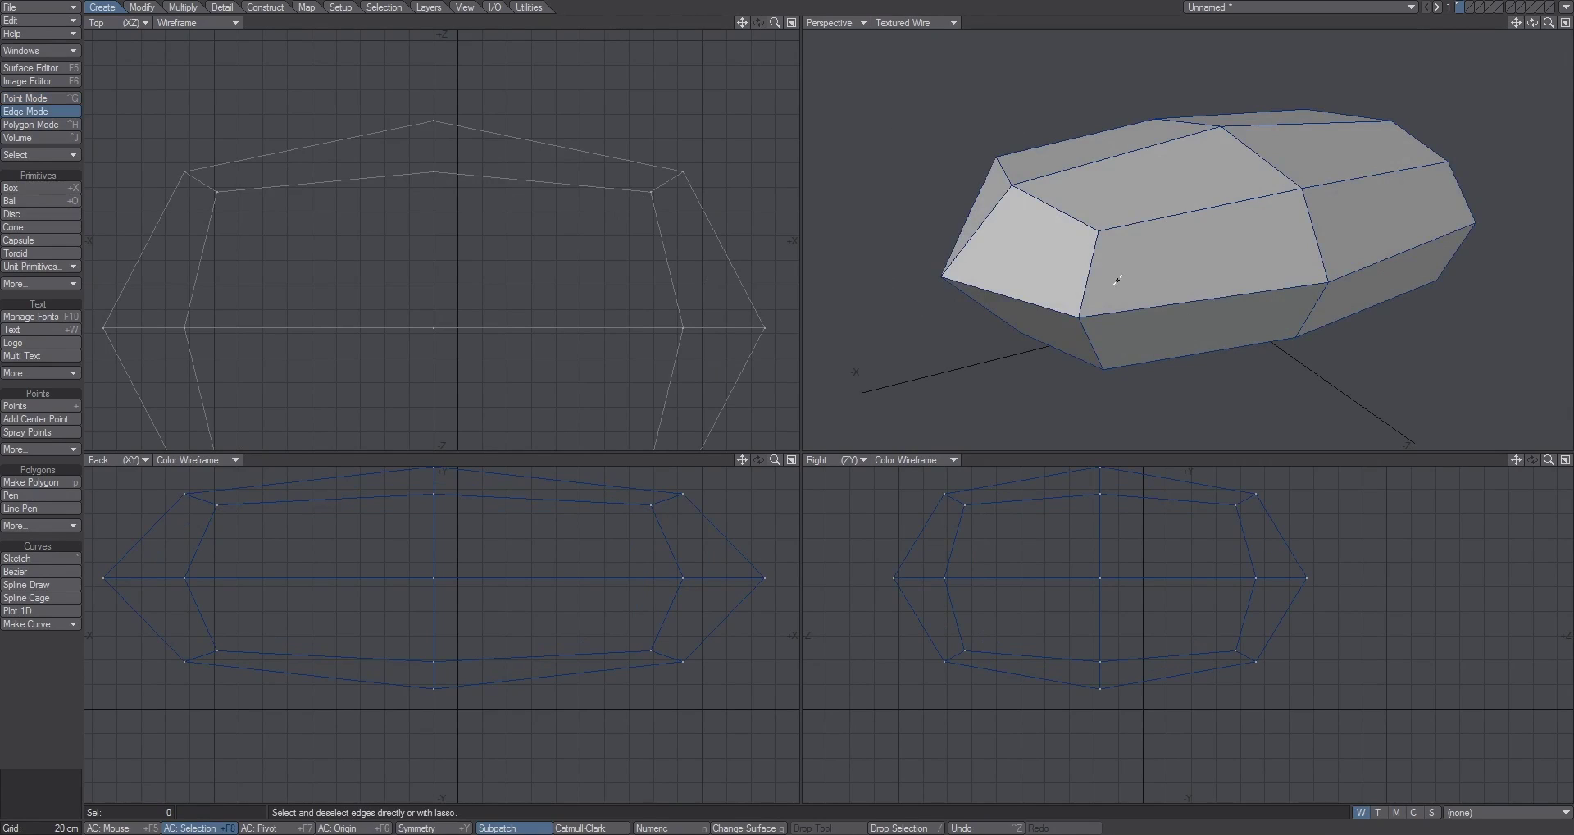
click(1198, 321)
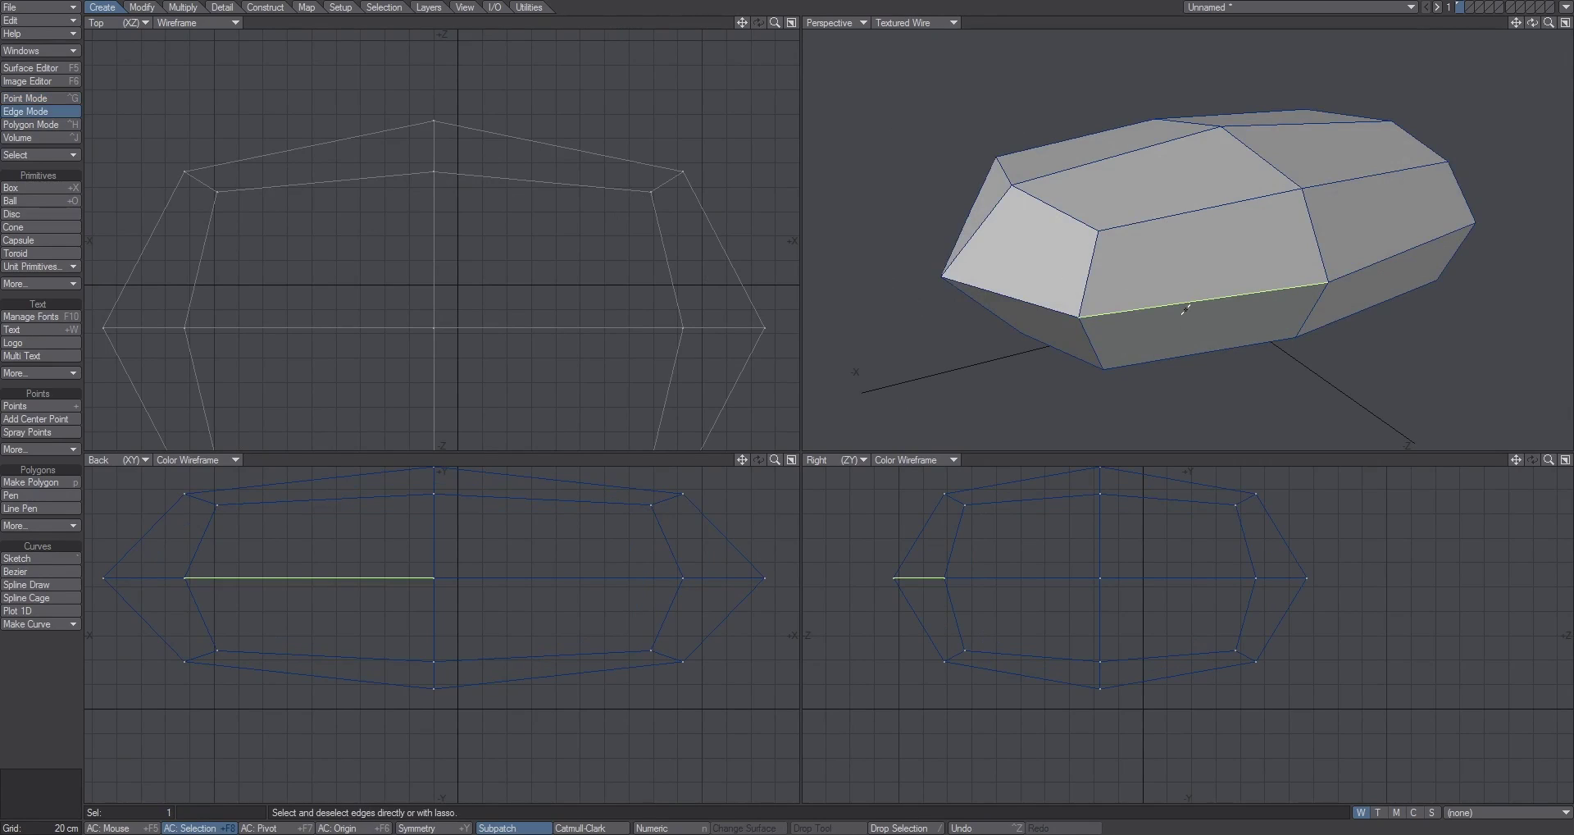
click(1031, 304)
key(l)
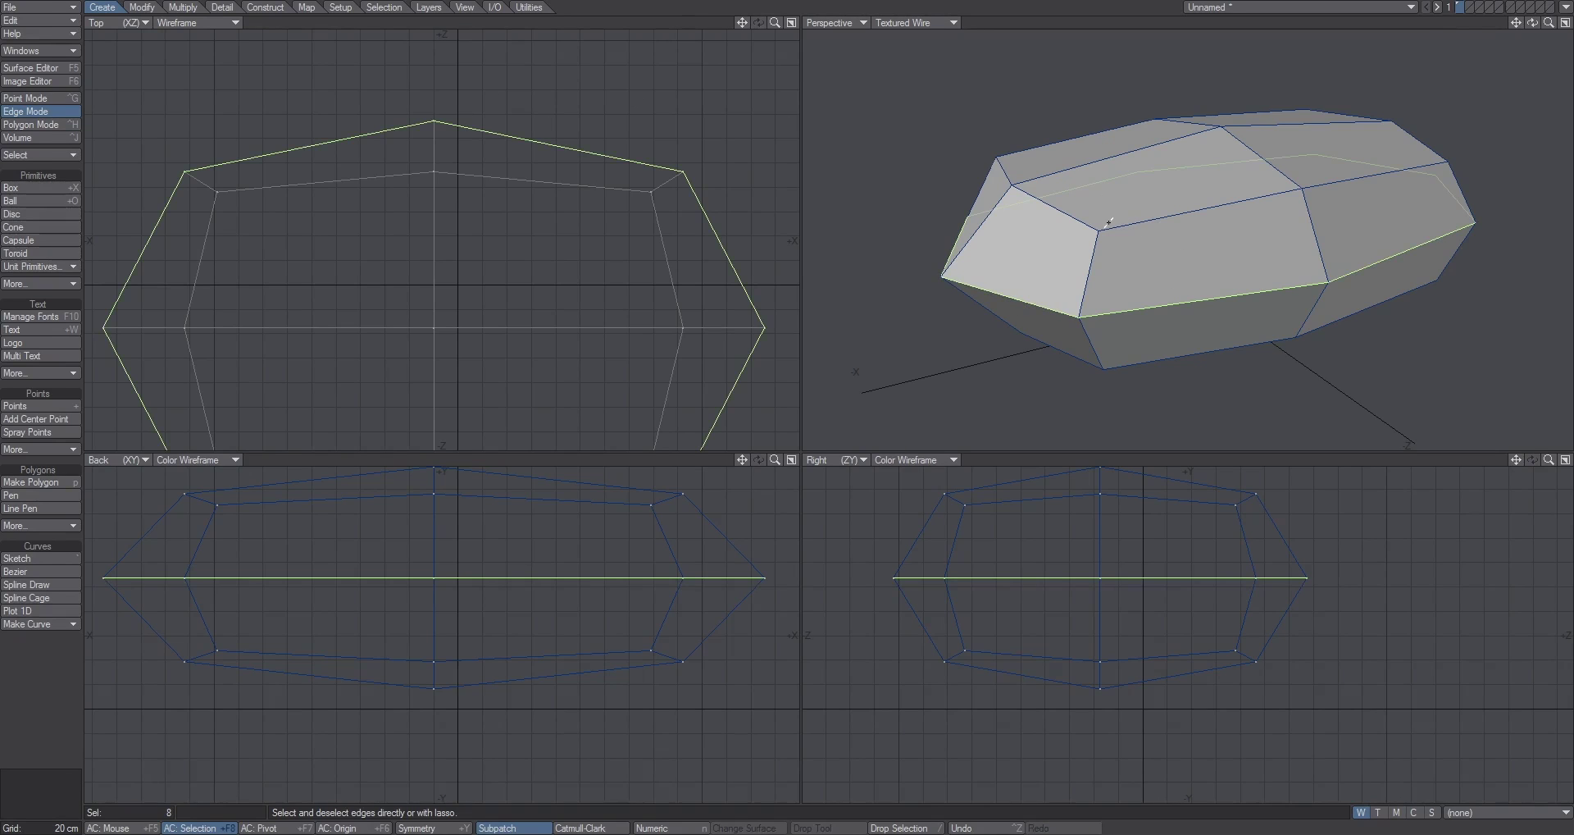
key(slash)
Select two adjoining edges on the body's horizontal middle line and extend them to the full loop with Select Loop
click(1148, 307)
shift+click(967, 287)
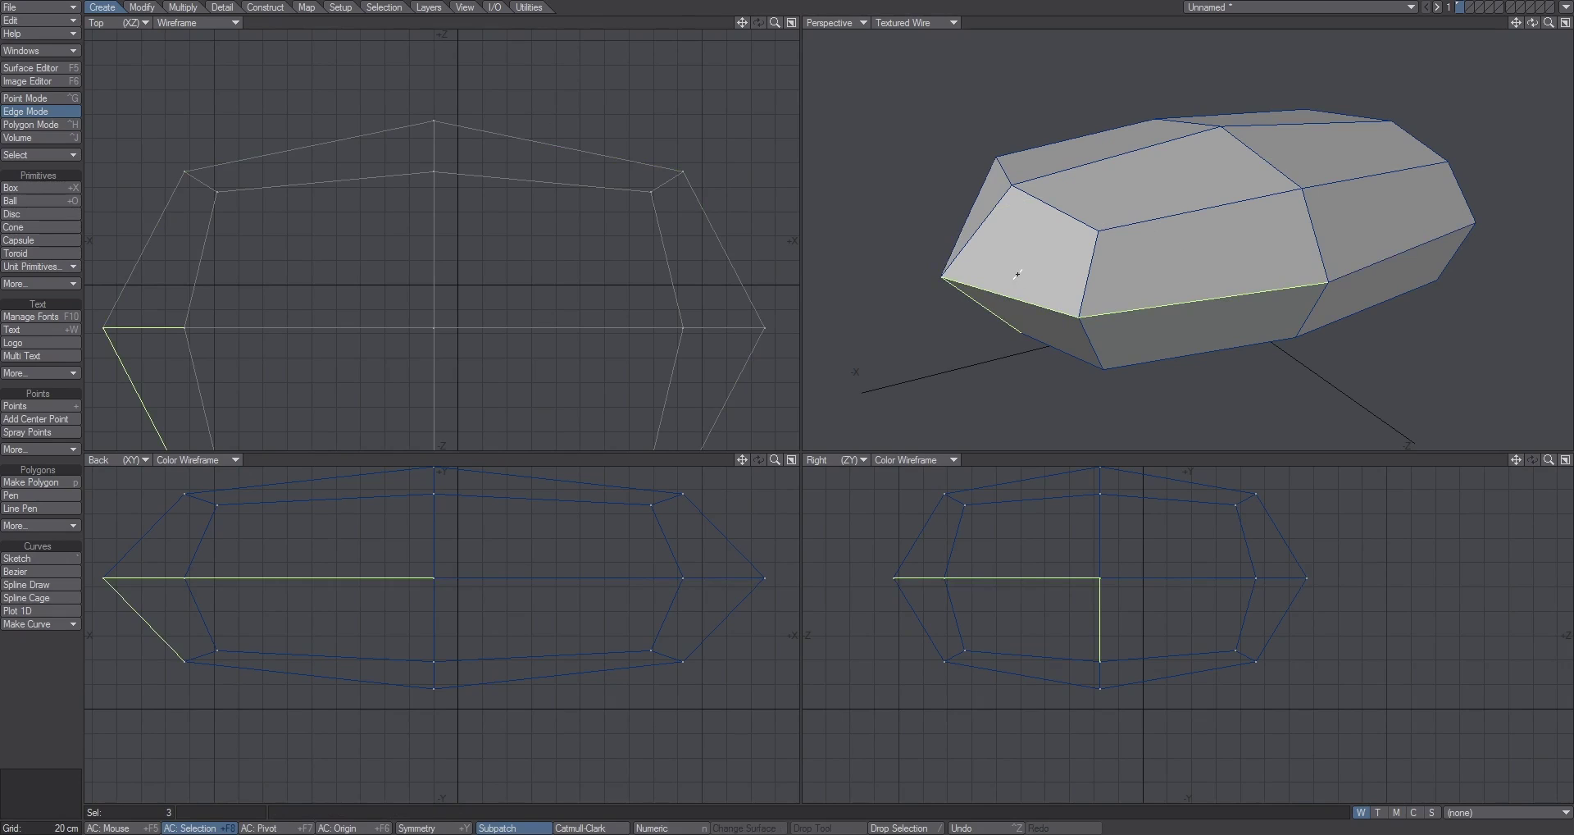
click(949, 309)
click(405, 11)
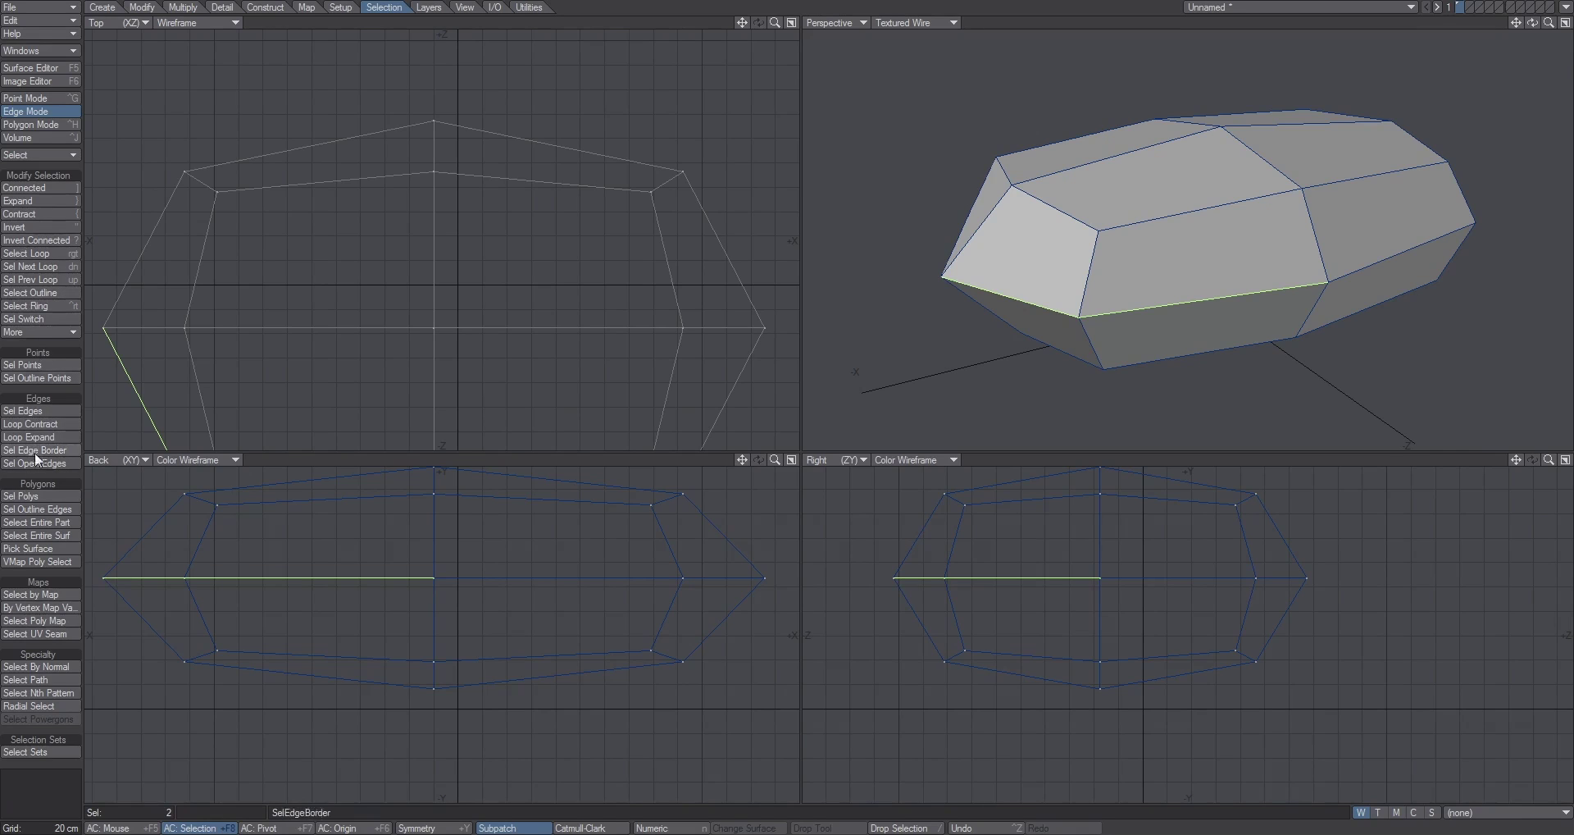
click(45, 254)
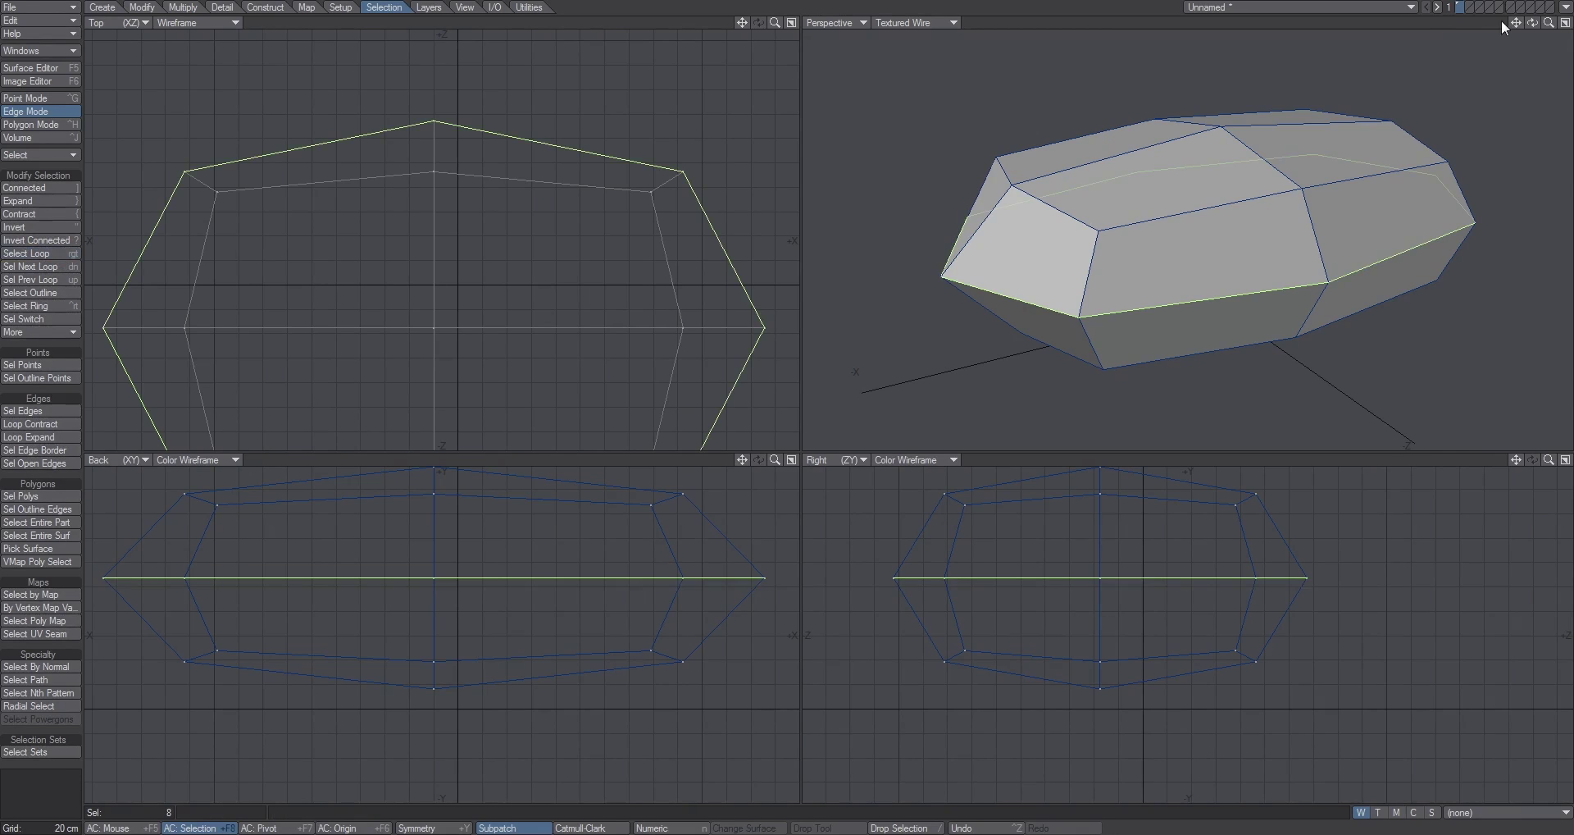
drag(1532, 24, 1533, 25)
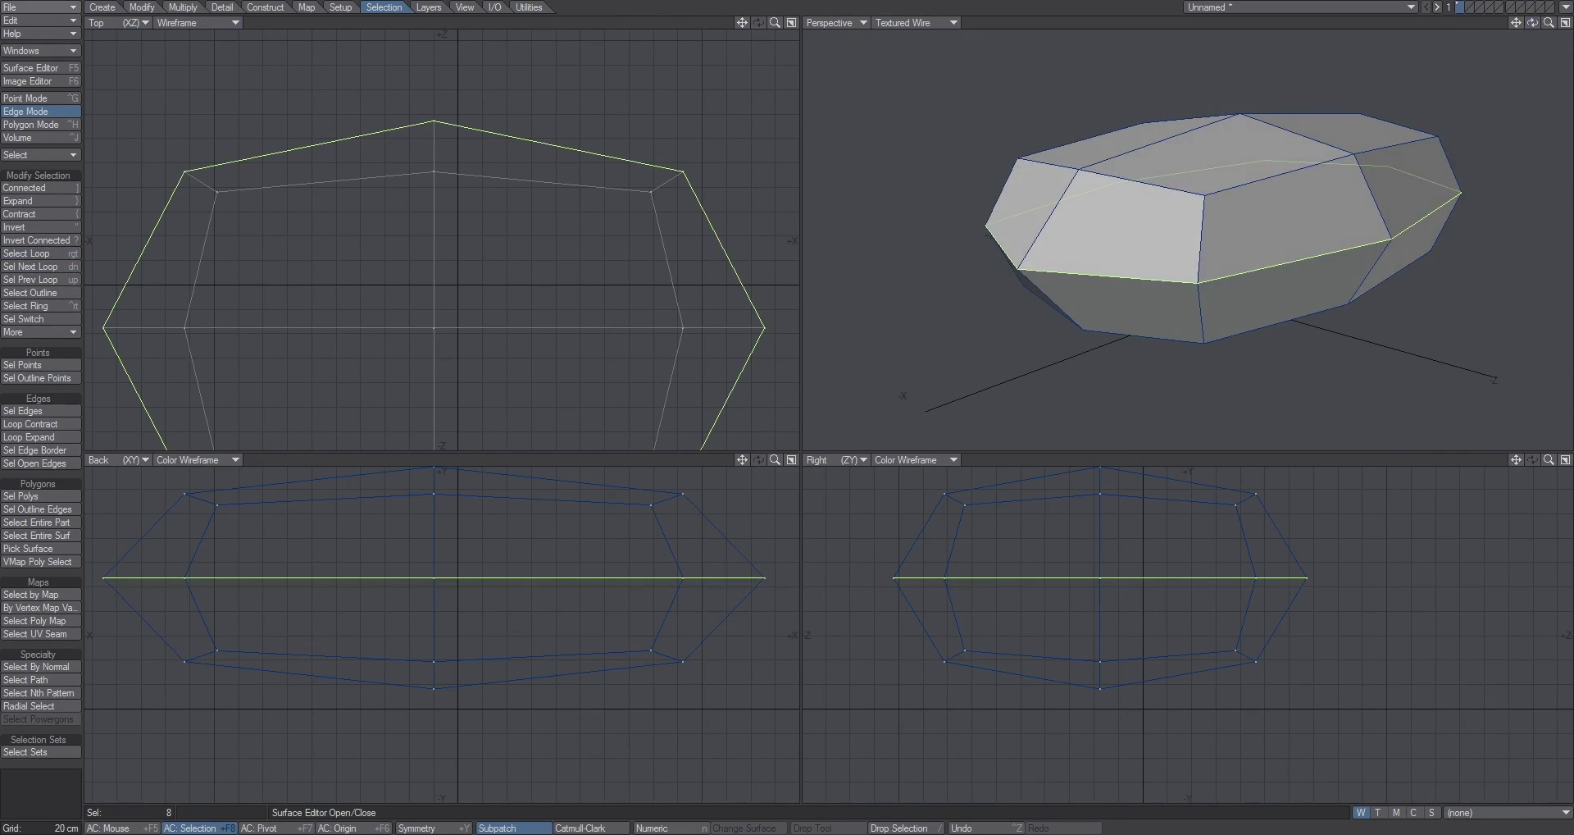
Try an Edge Bevel on the selected middle edge loop, and undo it
click(182, 6)
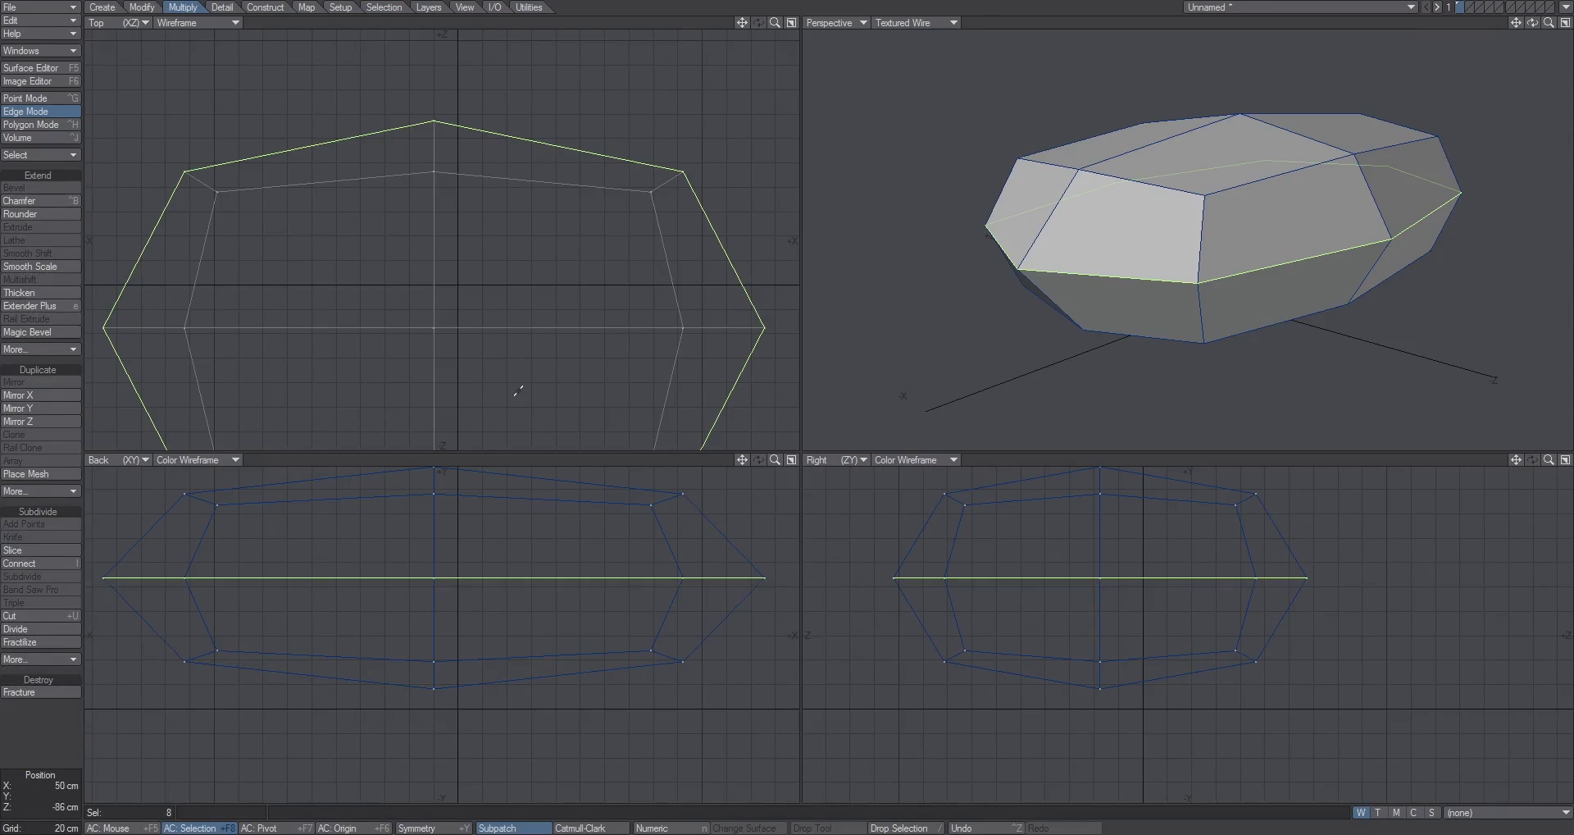
click(38, 349)
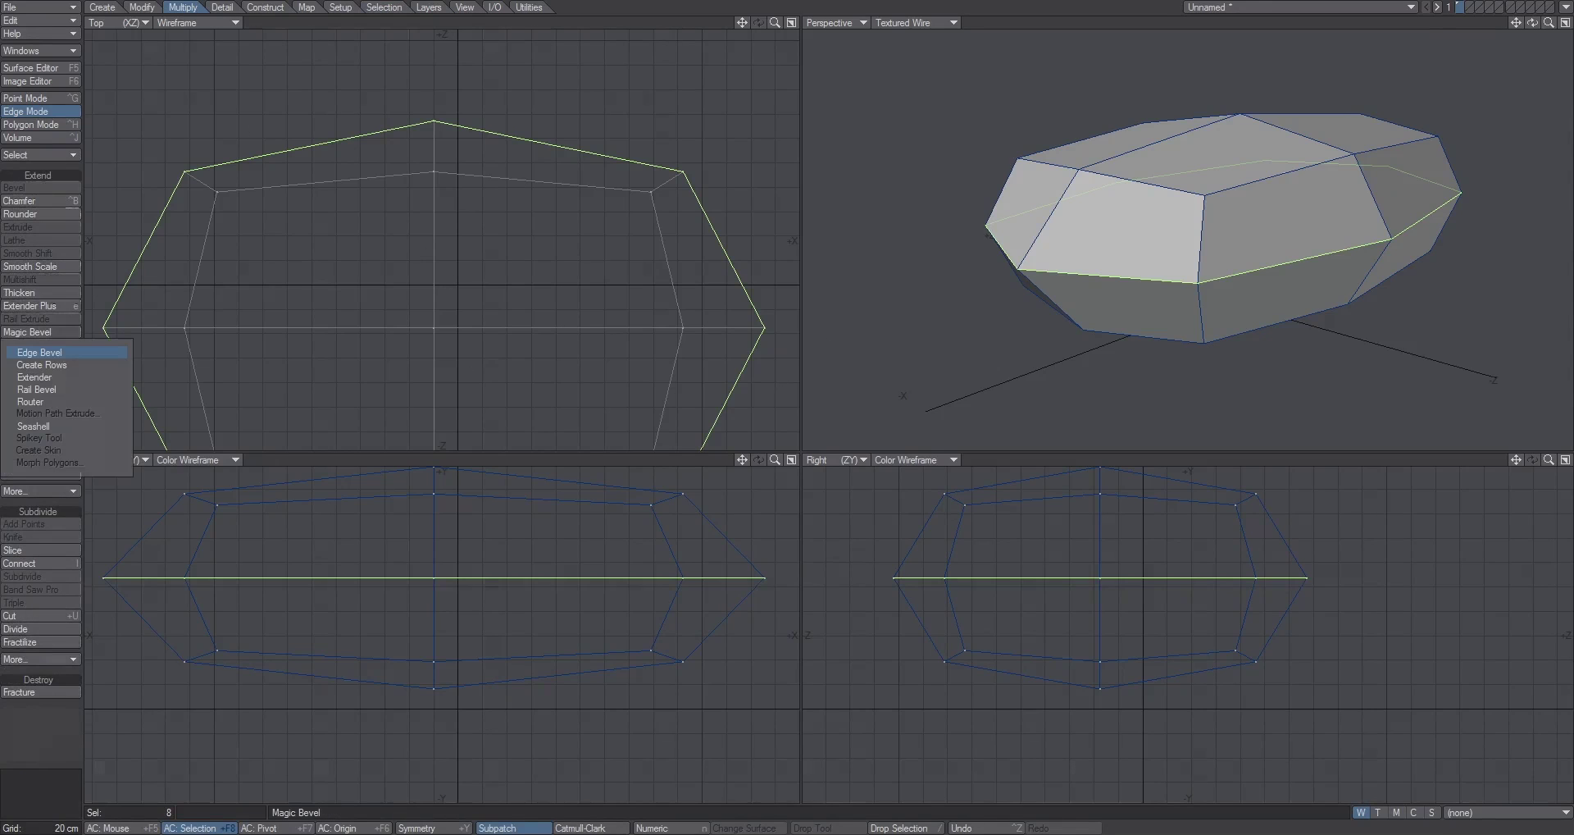
click(39, 352)
mouse_move(482, 566)
mouse_down()
mouse_move(292, 564)
mouse_move(503, 561)
mouse_move(435, 556)
mouse_move(479, 557)
mouse_up()
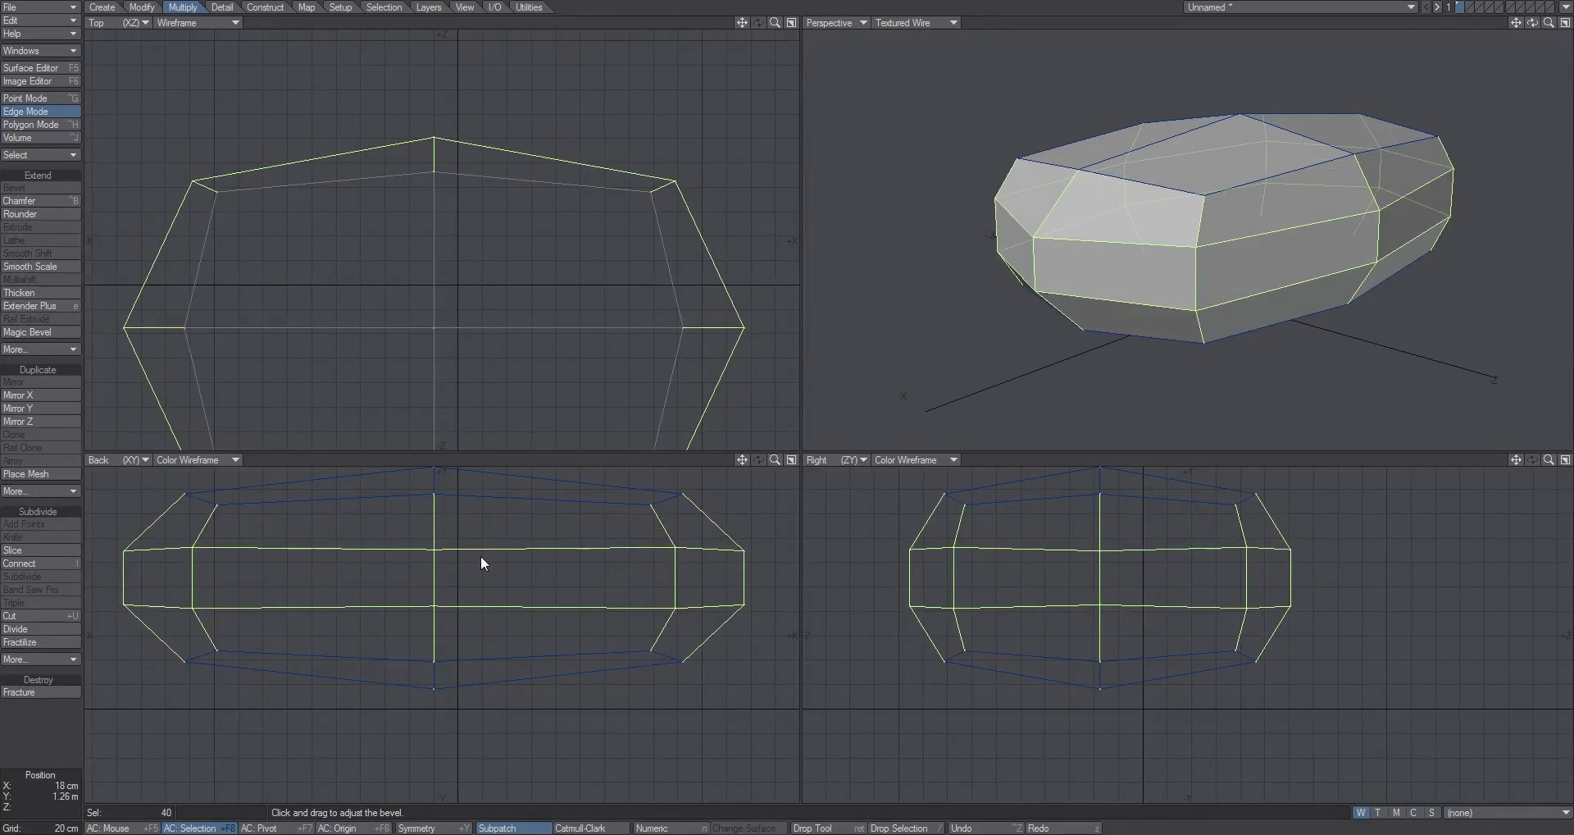
key(space)
key(slash)
key(ctrl+z)
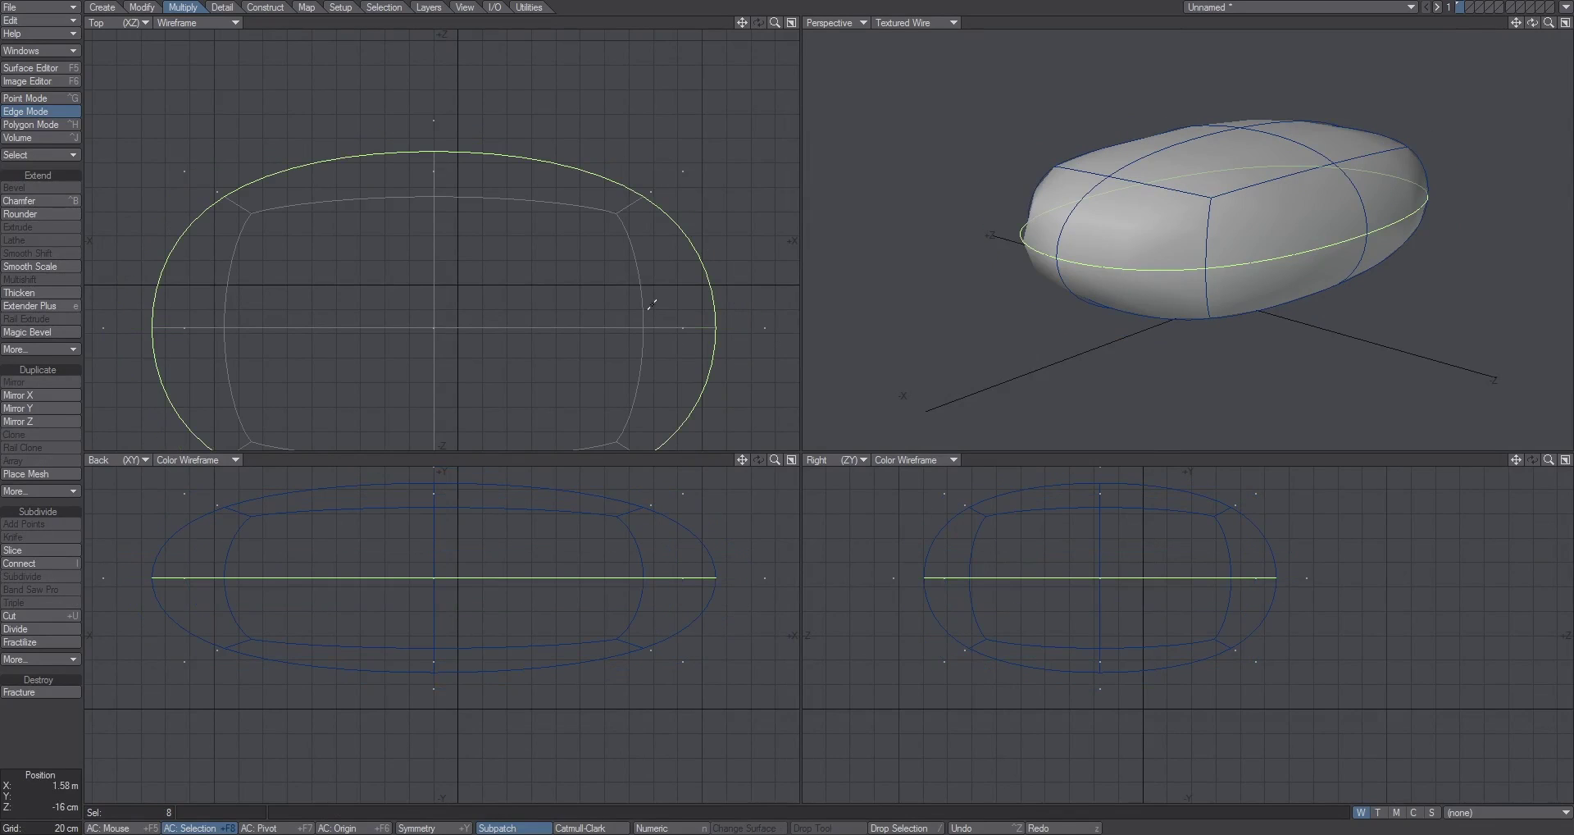
Try a wide Edge Bevel on the middle loop of the smoothed body to square off its sides, and undo it
click(38, 346)
click(37, 347)
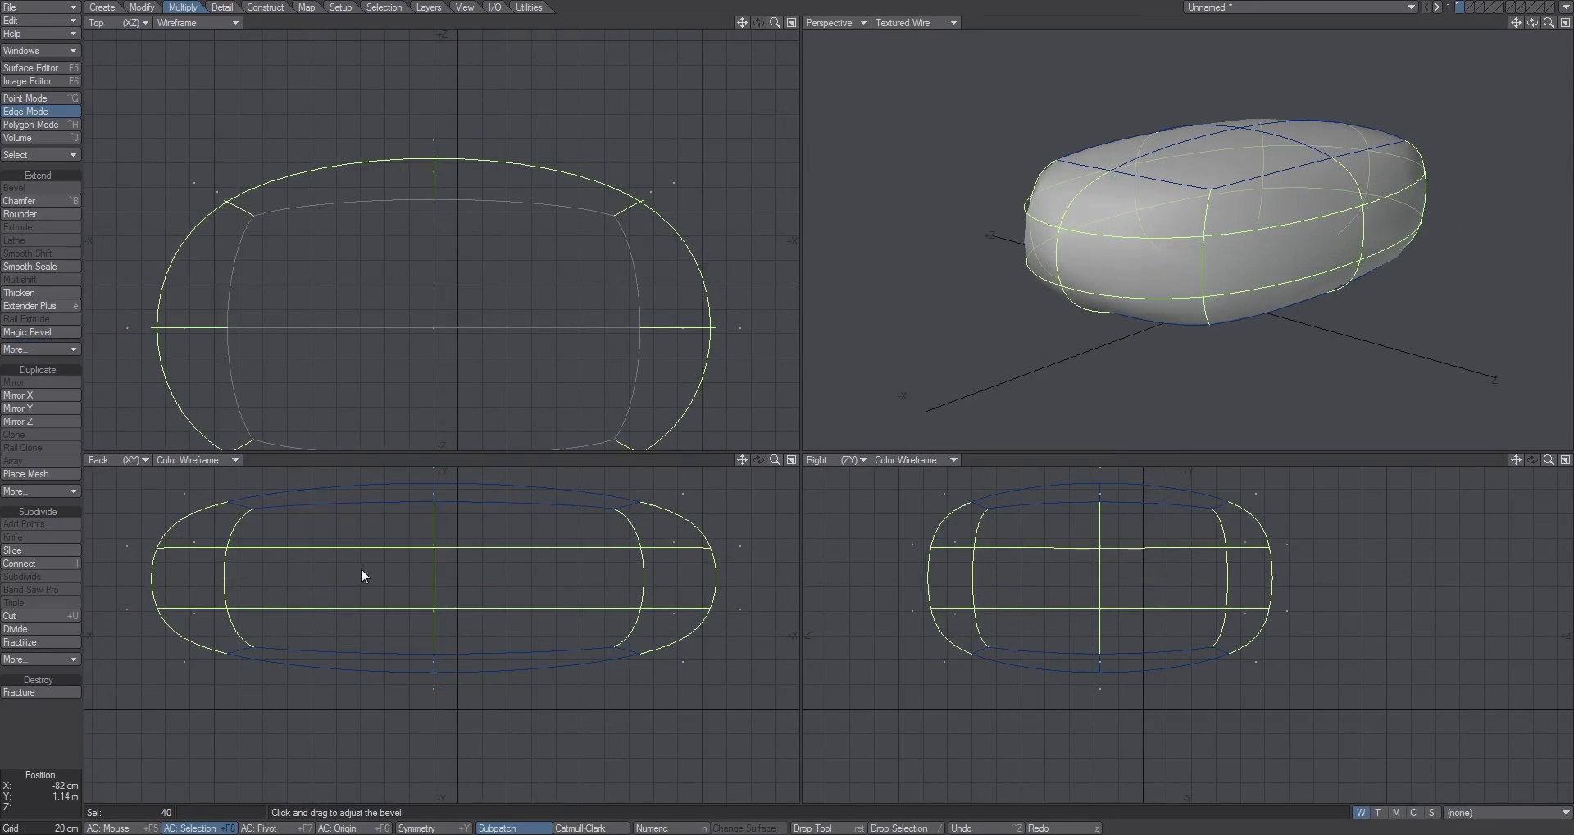
drag(360, 567, 410, 553)
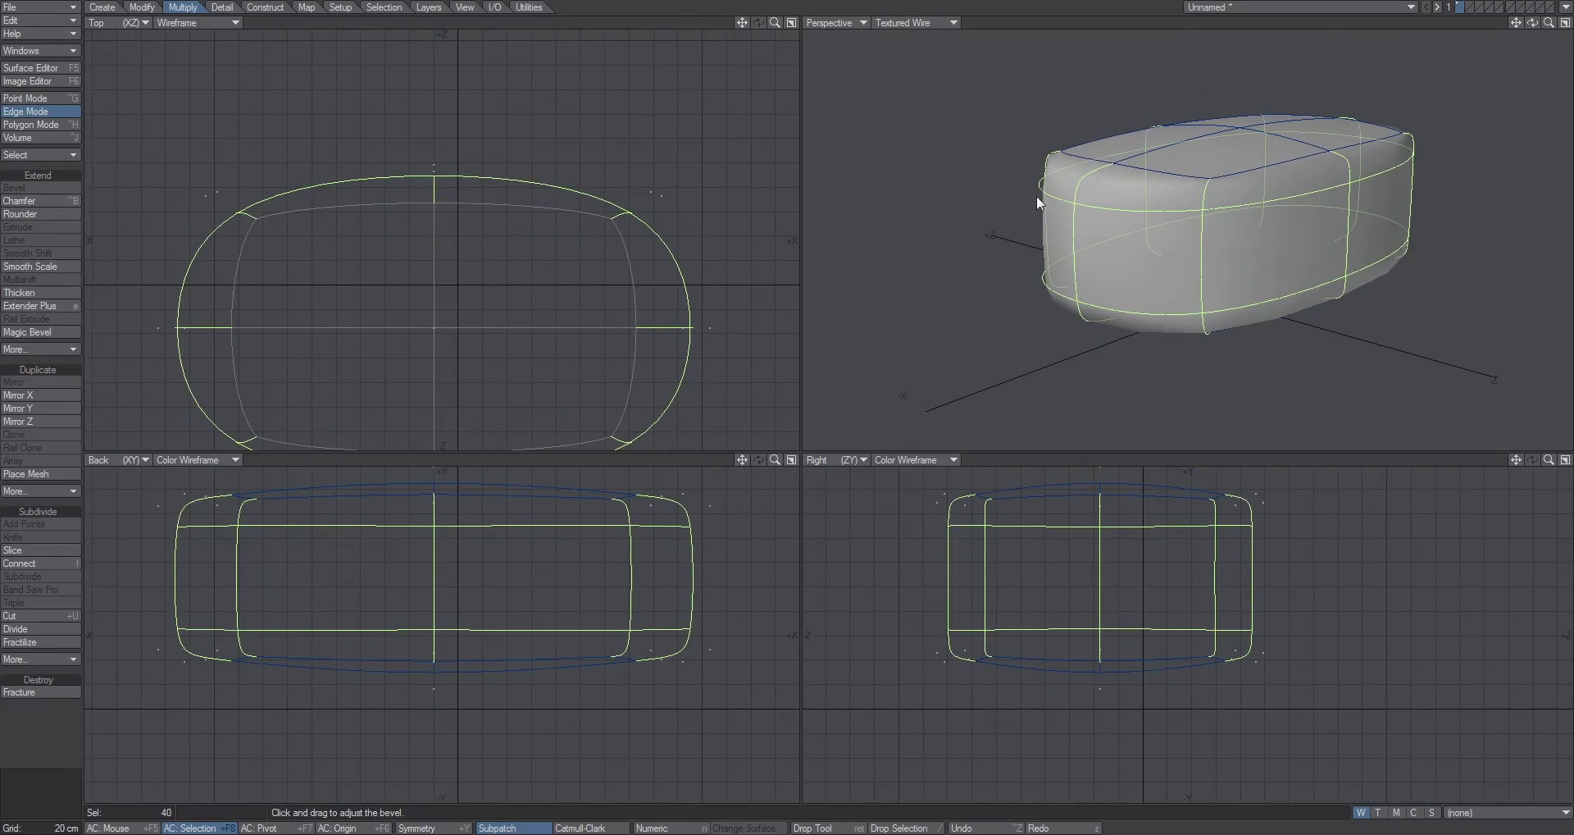
mouse_move(1532, 23)
mouse_down()
mouse_move(1535, 49)
mouse_move(1539, 23)
mouse_up()
key(Return)
key(slash)
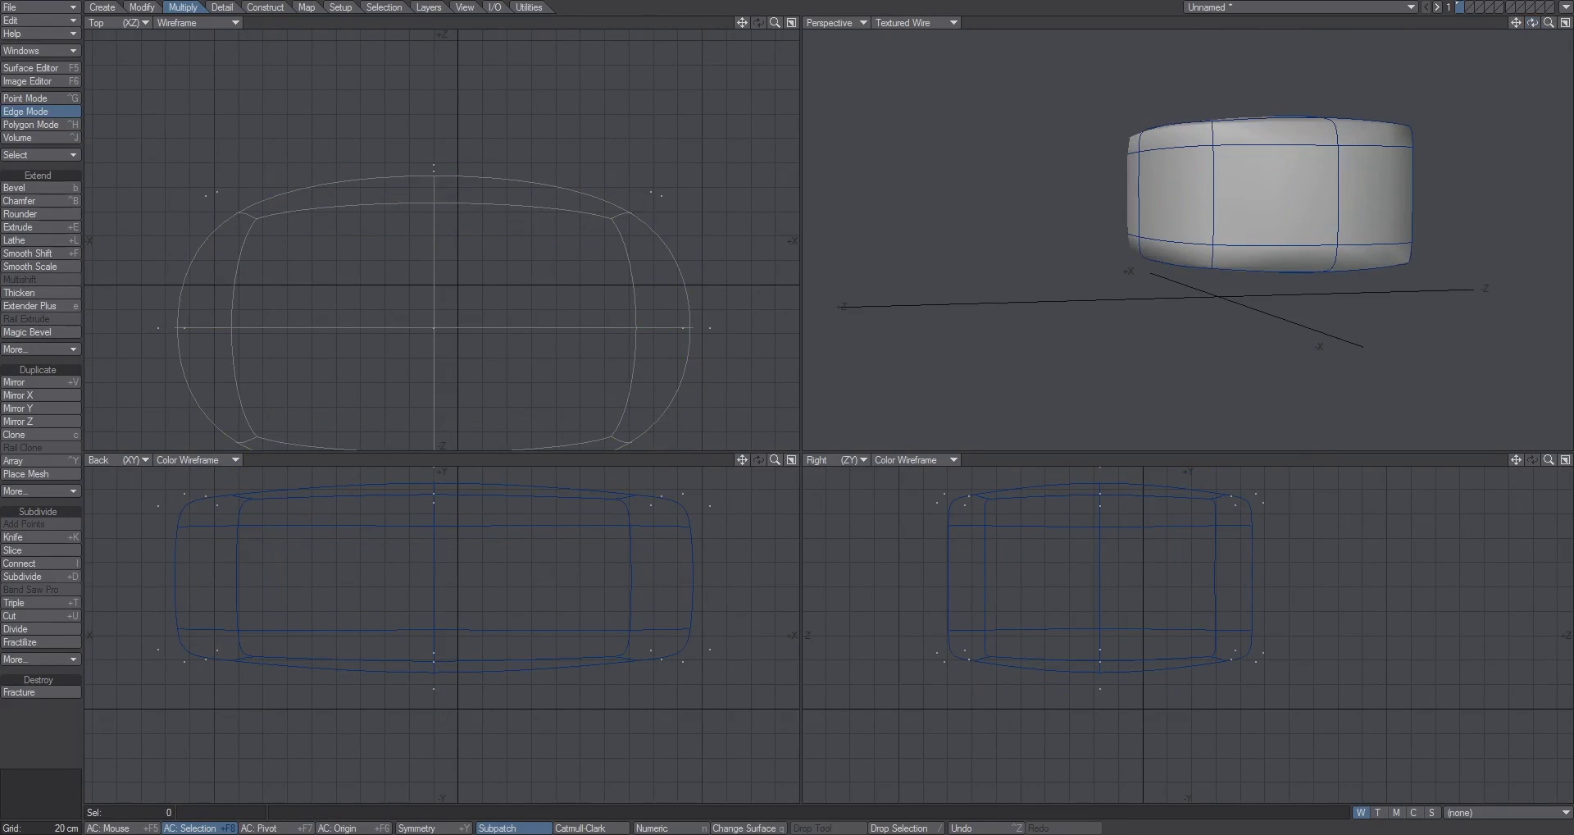
key(Tab)
drag(1538, 27, 1241, 243)
key(ctrl+z)
key(ctrl+z)
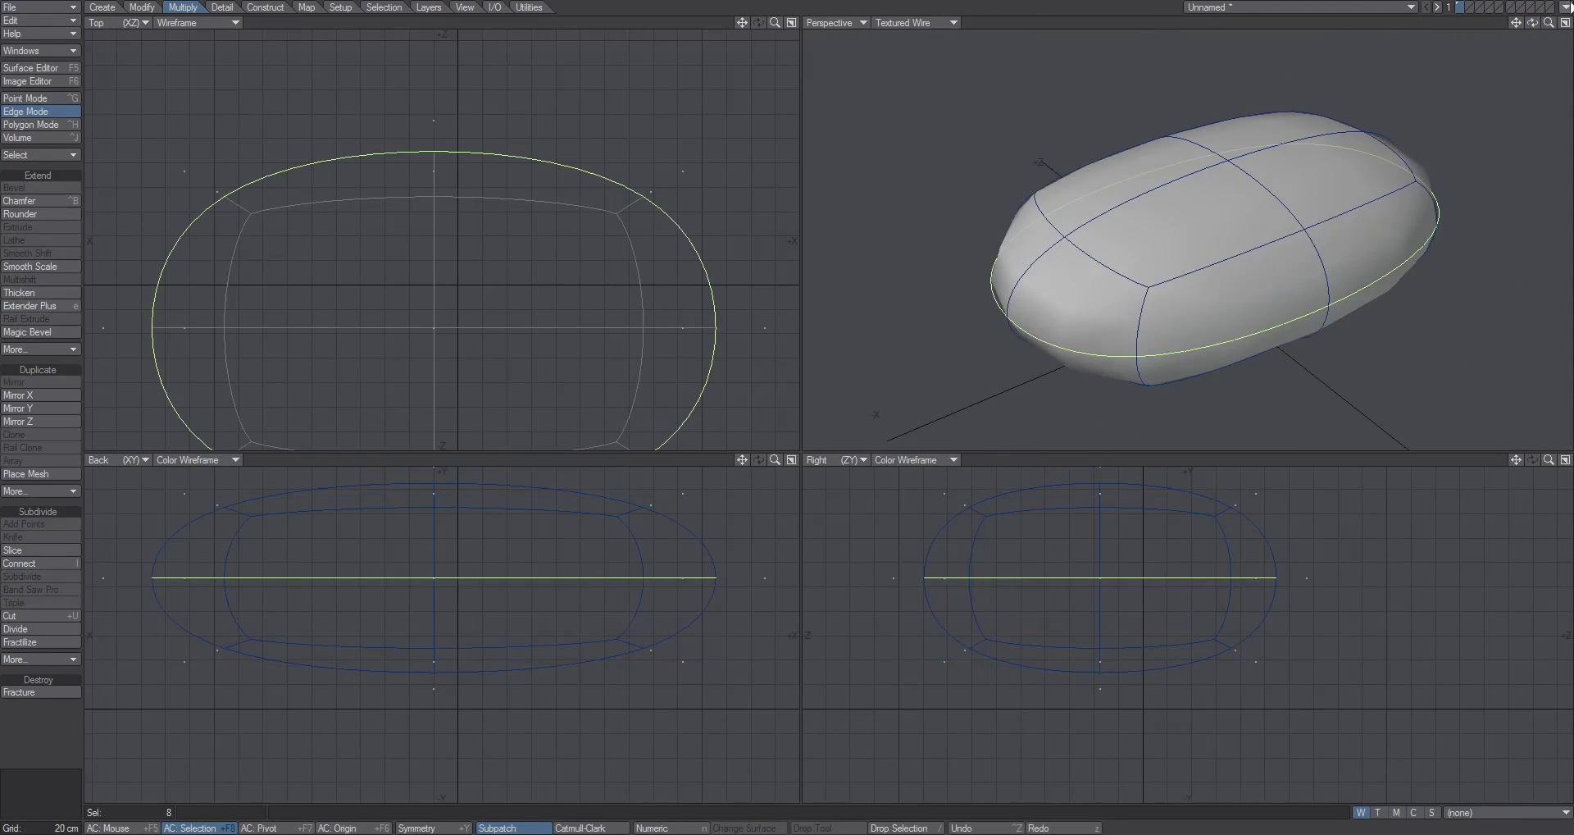
Select polygons at both X ends of the body, try stretching them inward along X, and undo the stretch
drag(1537, 26, 1289, 118)
key(slash)
key(ctrl+h)
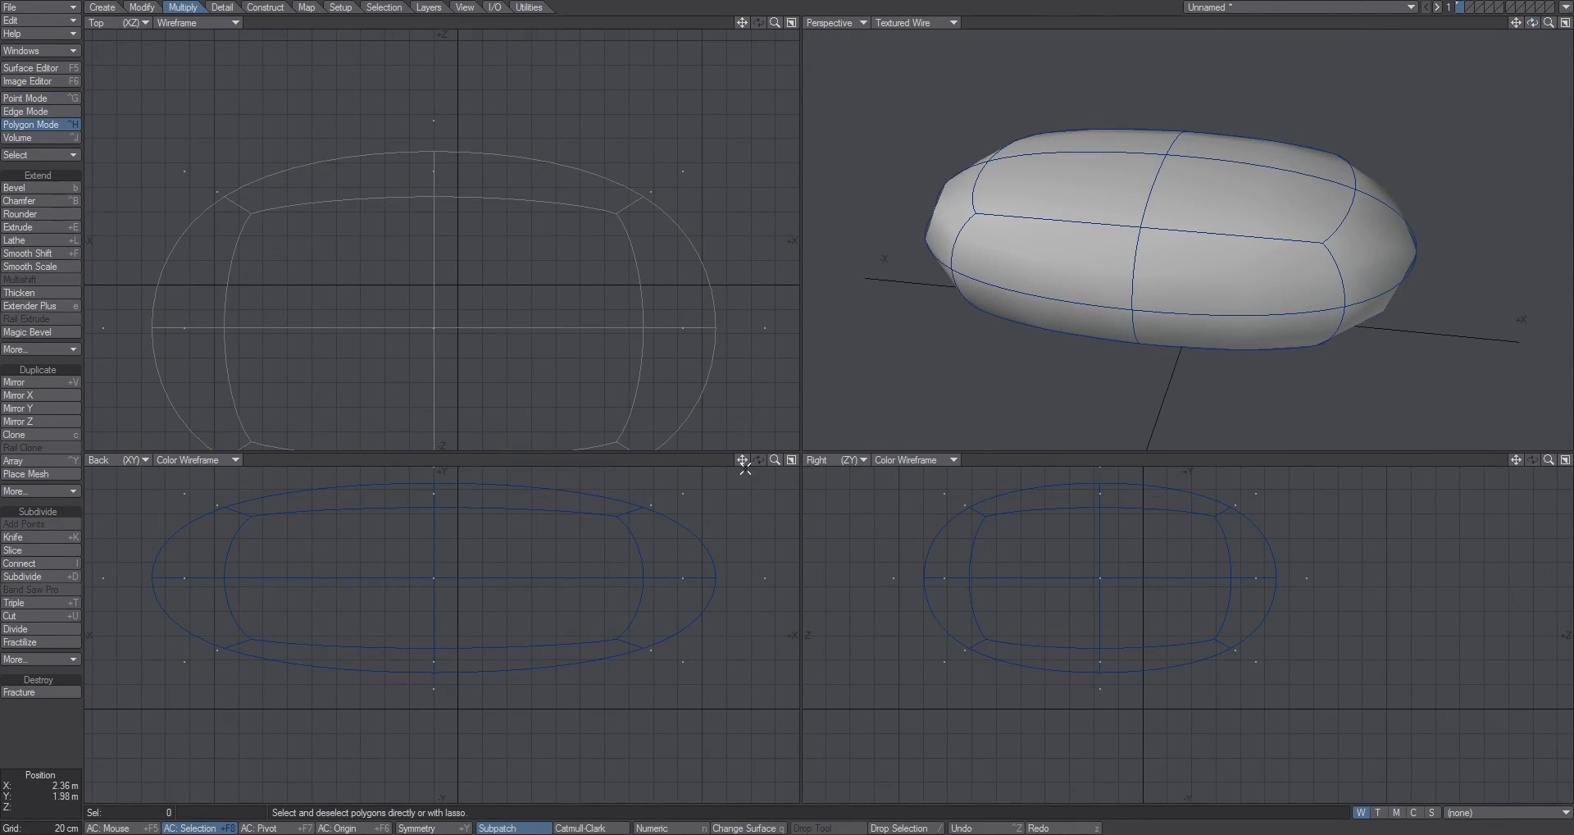
drag(712, 515, 693, 617)
mouse_move(168, 519)
shift+mouse_down()
mouse_move(156, 548)
mouse_move(216, 651)
shift+mouse_up()
key(h)
ctrl+drag(693, 584, 488, 584)
key(ctrl+z)
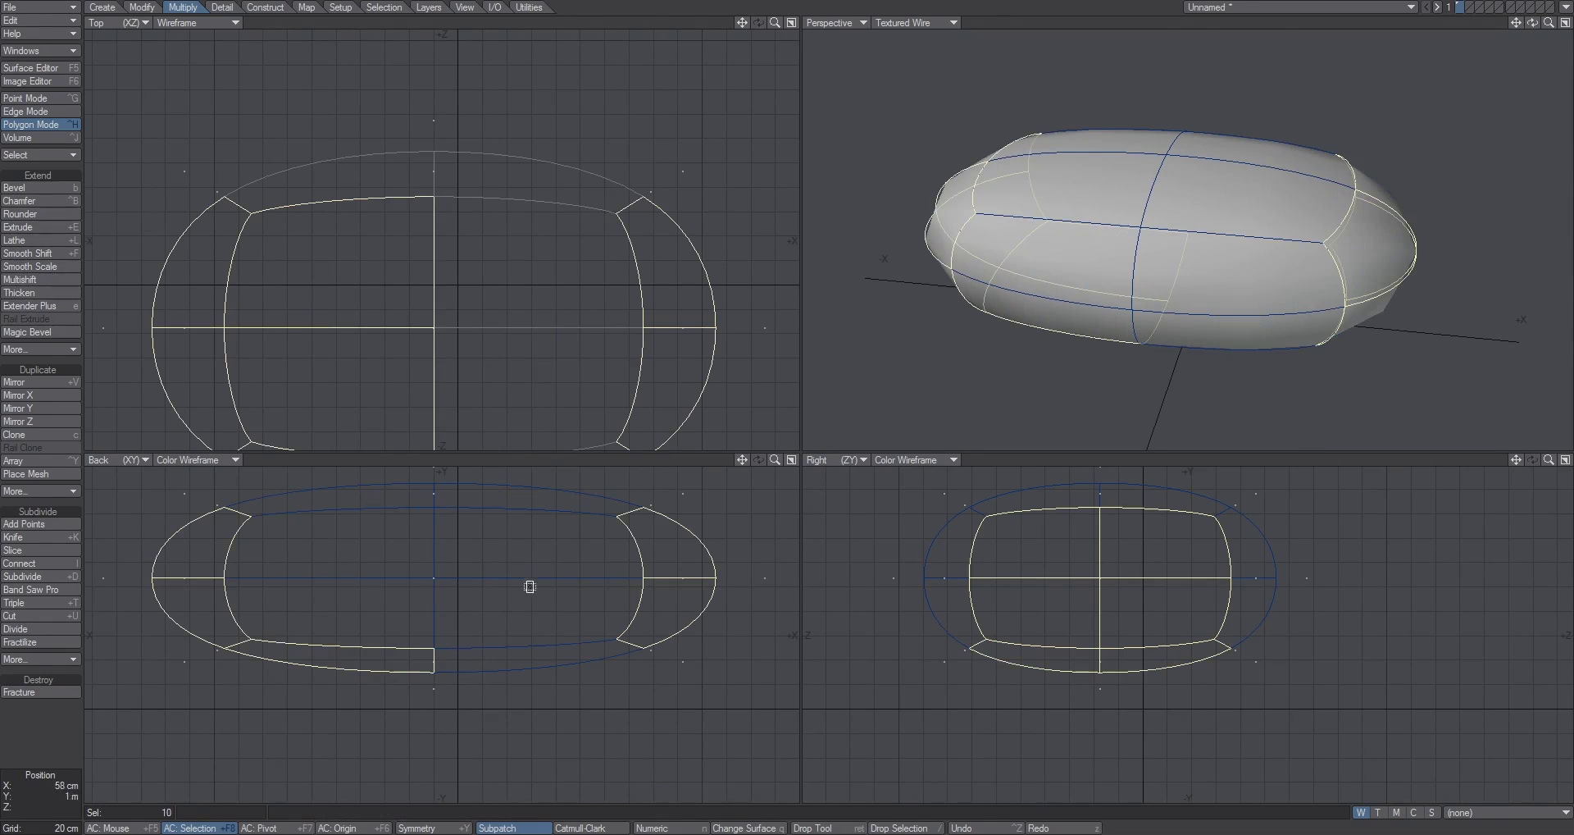
Remove the stray underside polygons from the selection and stretch both ends inward to shorten the body along X
drag(397, 628, 380, 733)
key(h)
ctrl+drag(677, 581, 477, 579)
key(slash)
Flatten the four polygons at the body's +X end into one plane with Stretch, and check the result with smoothing off and on
mouse_move(657, 471)
right_down()
mouse_move(525, 466)
mouse_move(632, 696)
mouse_move(668, 474)
right_up()
key(h)
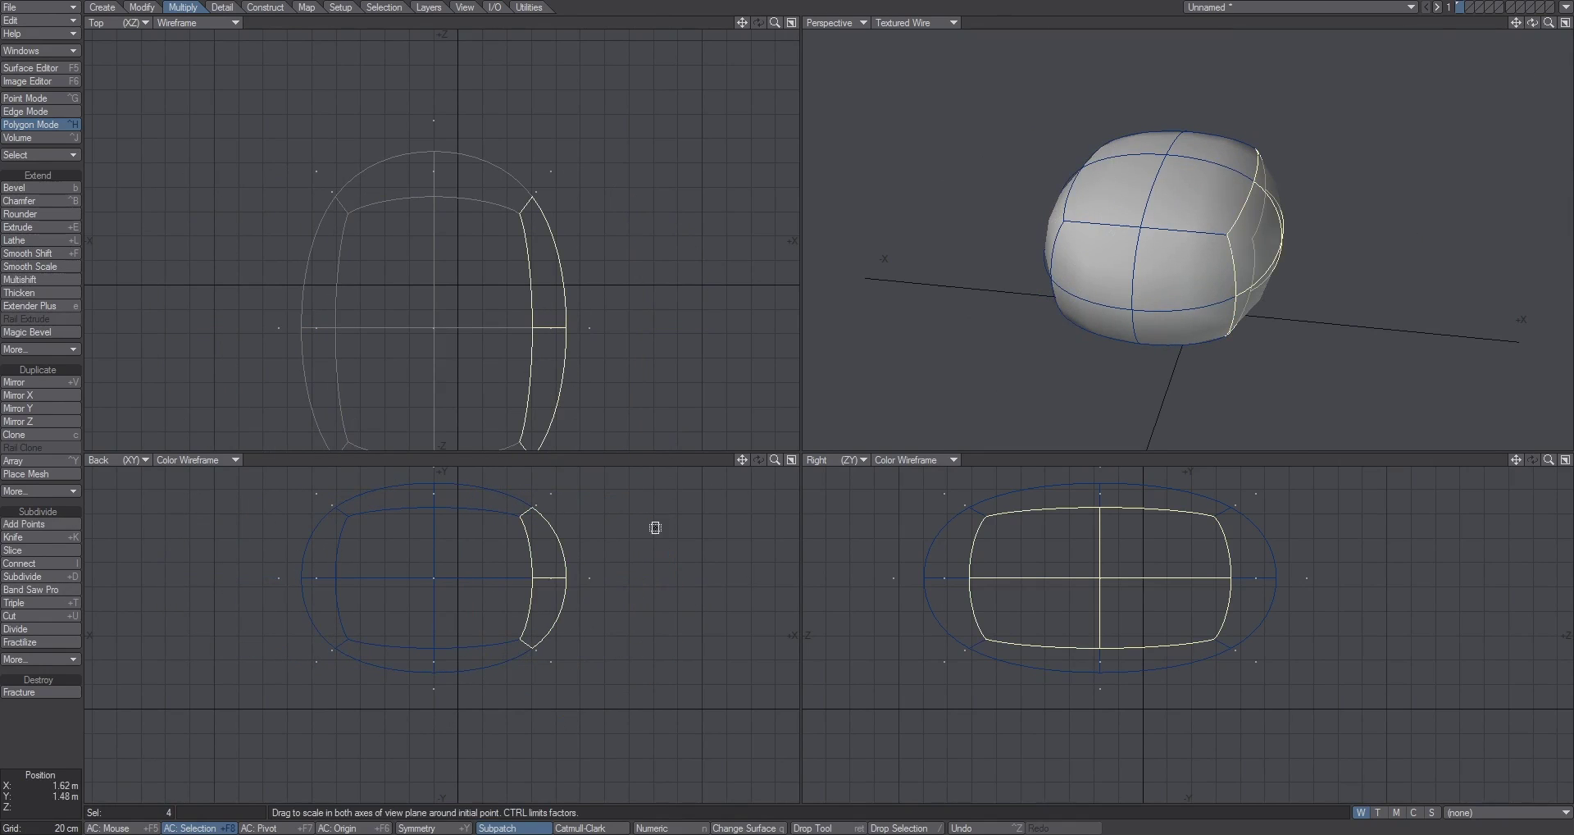
drag(654, 527, 545, 549)
key(h)
key(/)
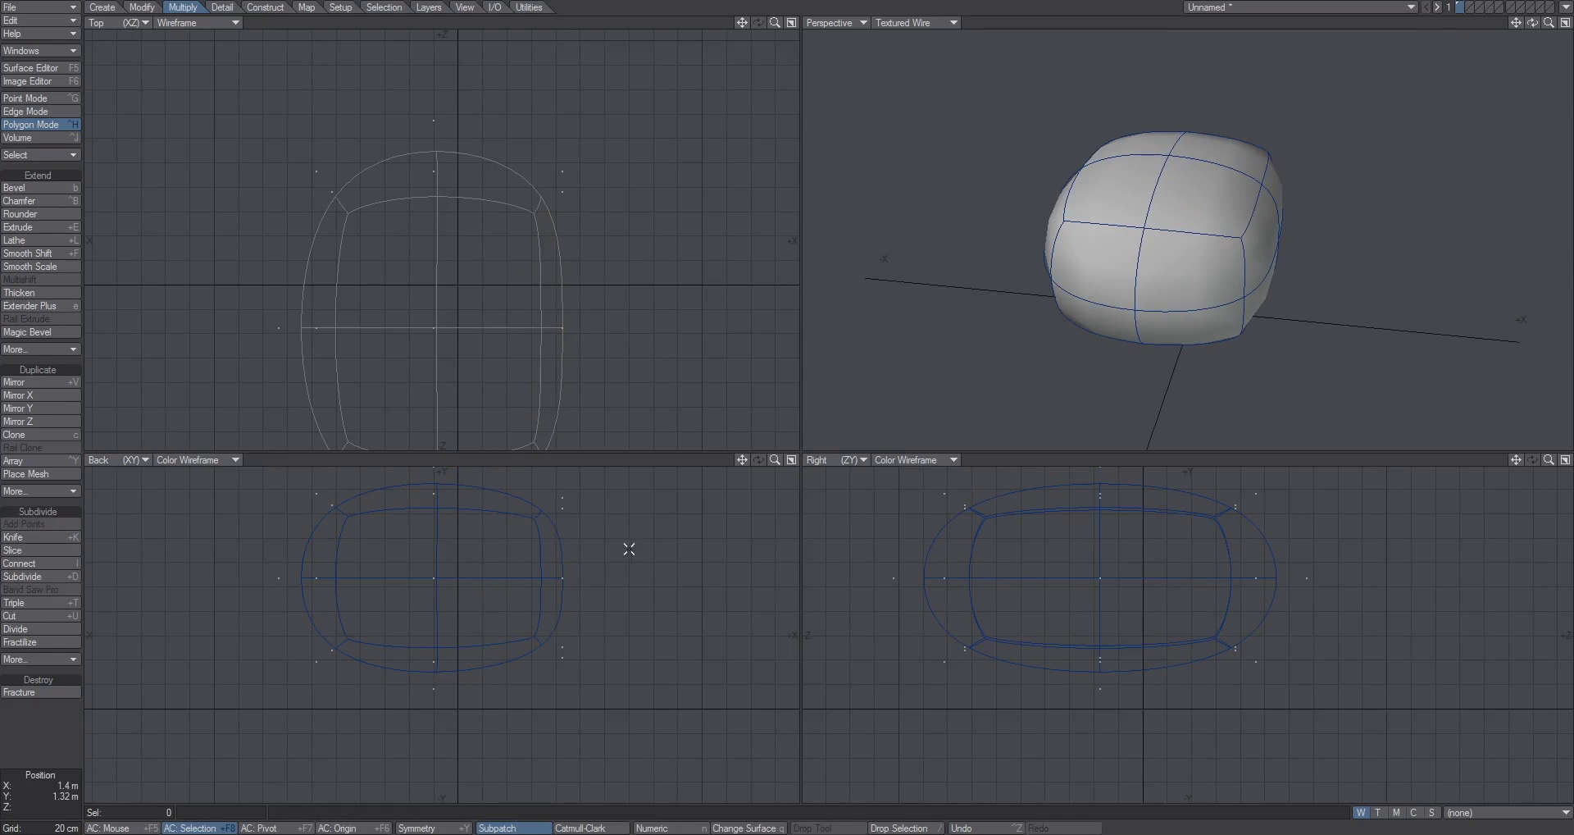
key(Tab)
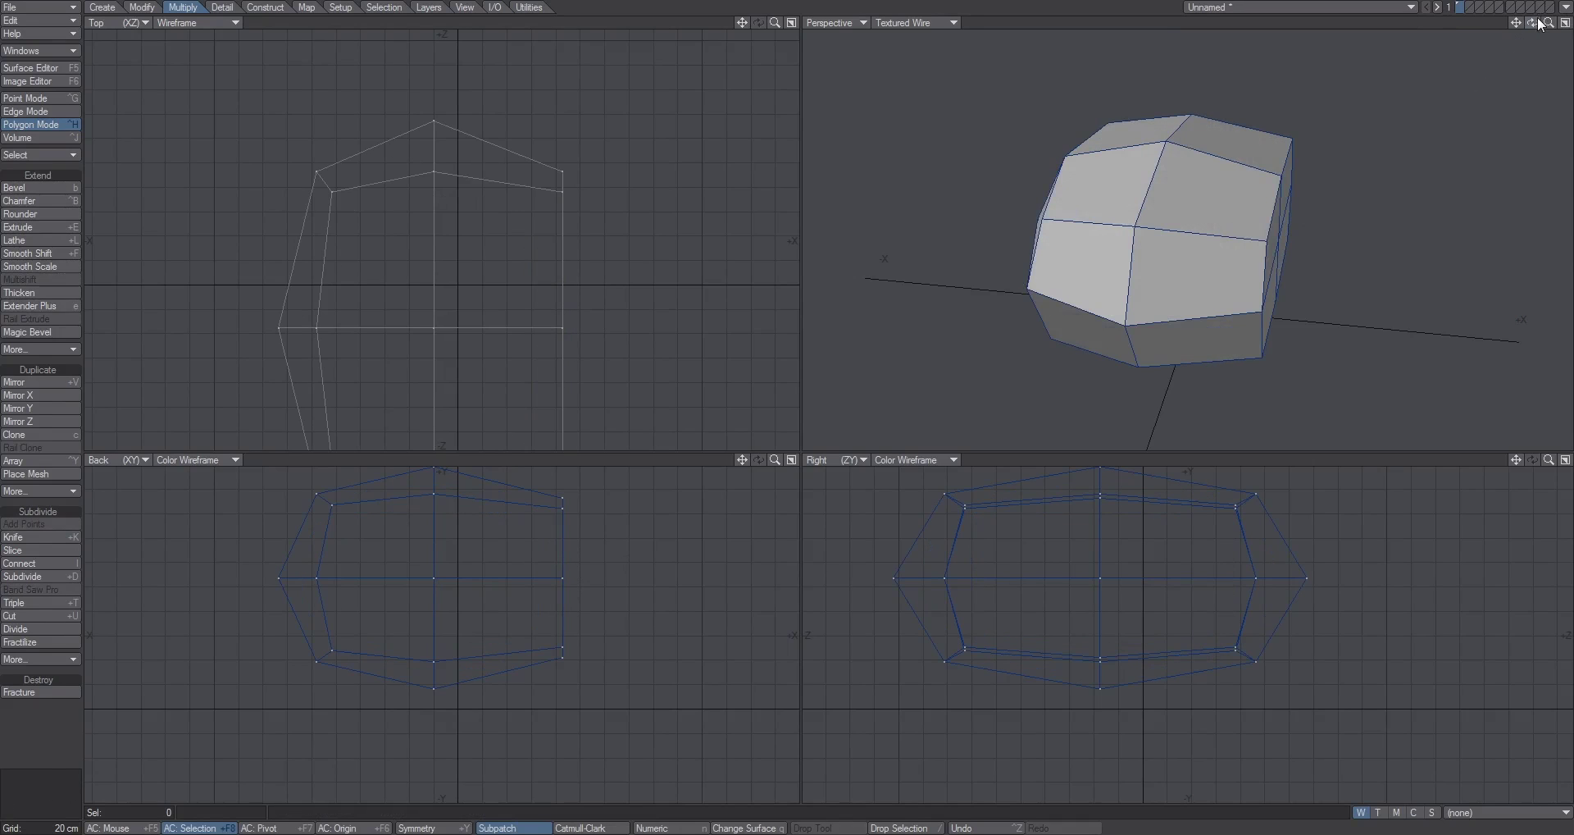
mouse_move(1532, 22)
mouse_down()
mouse_move(1517, 23)
mouse_move(1554, 23)
mouse_move(1527, 23)
mouse_up()
key(Tab)
Extend the four polygons of the flattened +X end in place with Extender Plus
drag(1325, 168, 1295, 163)
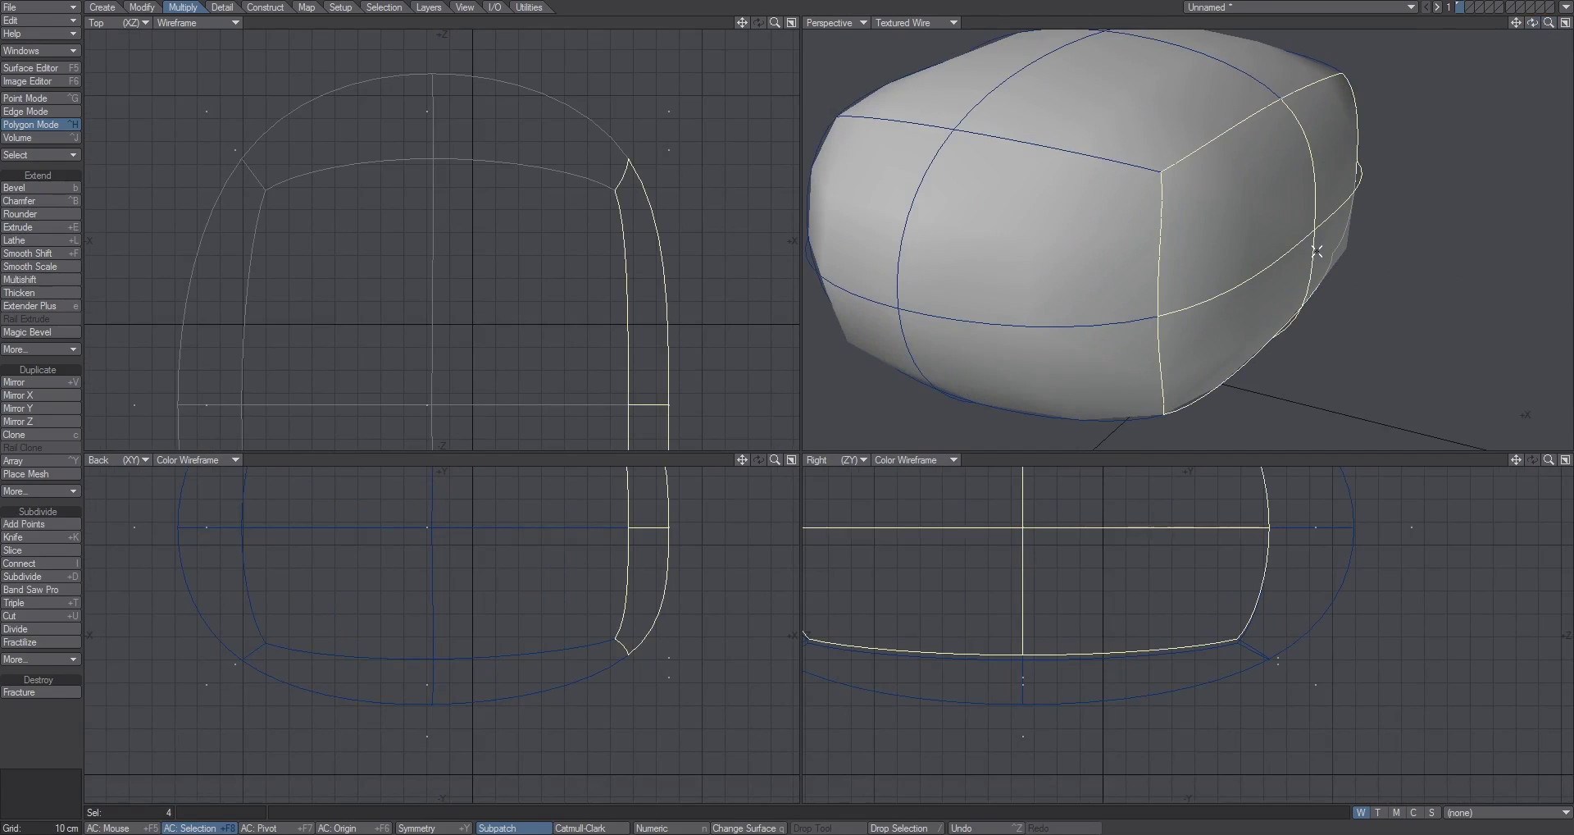
drag(1533, 23, 1476, 26)
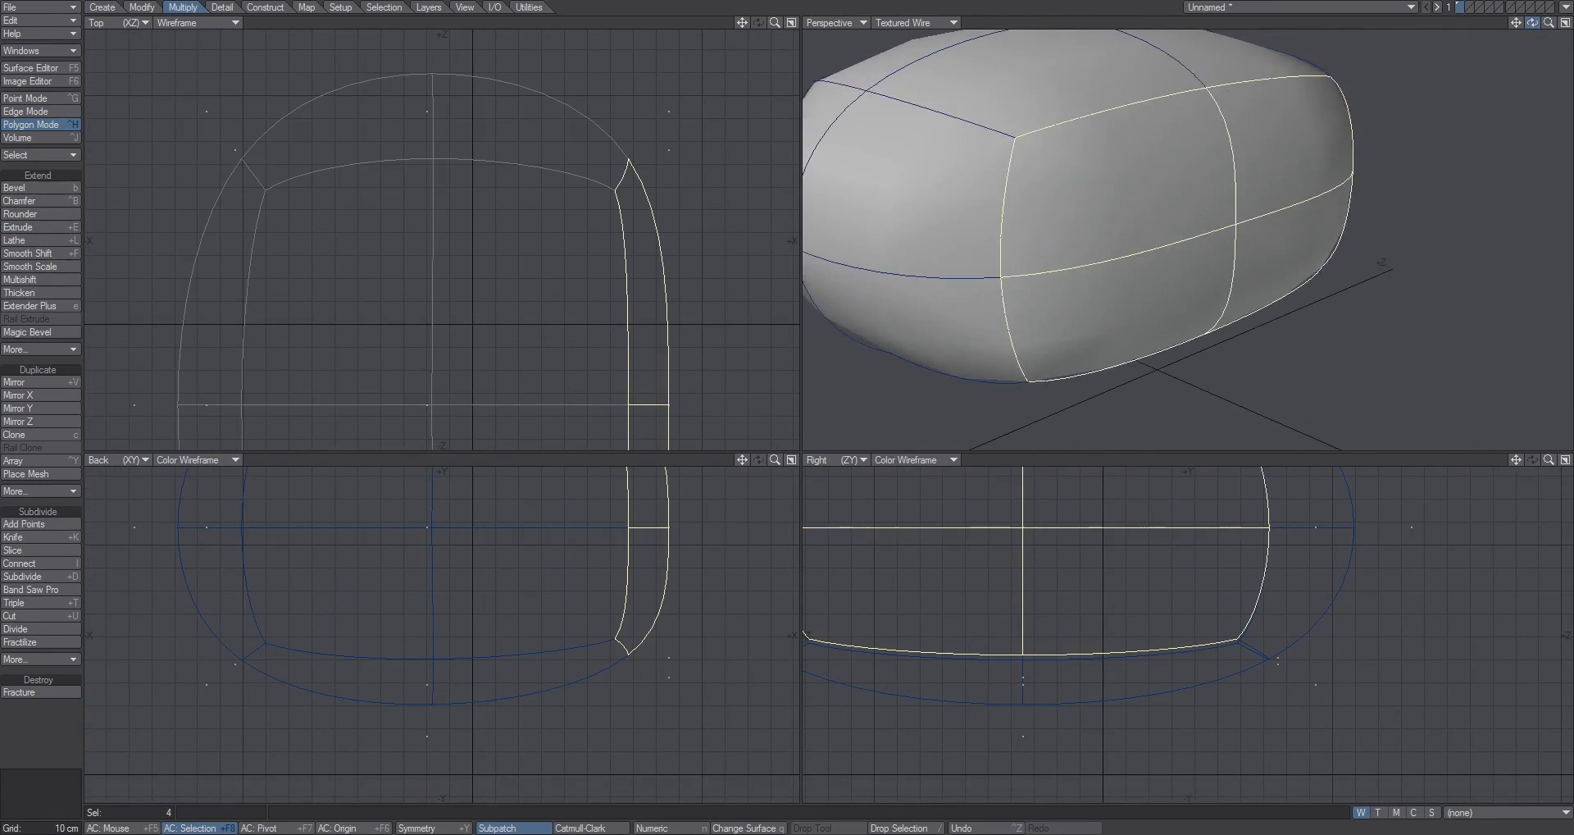
key(e)
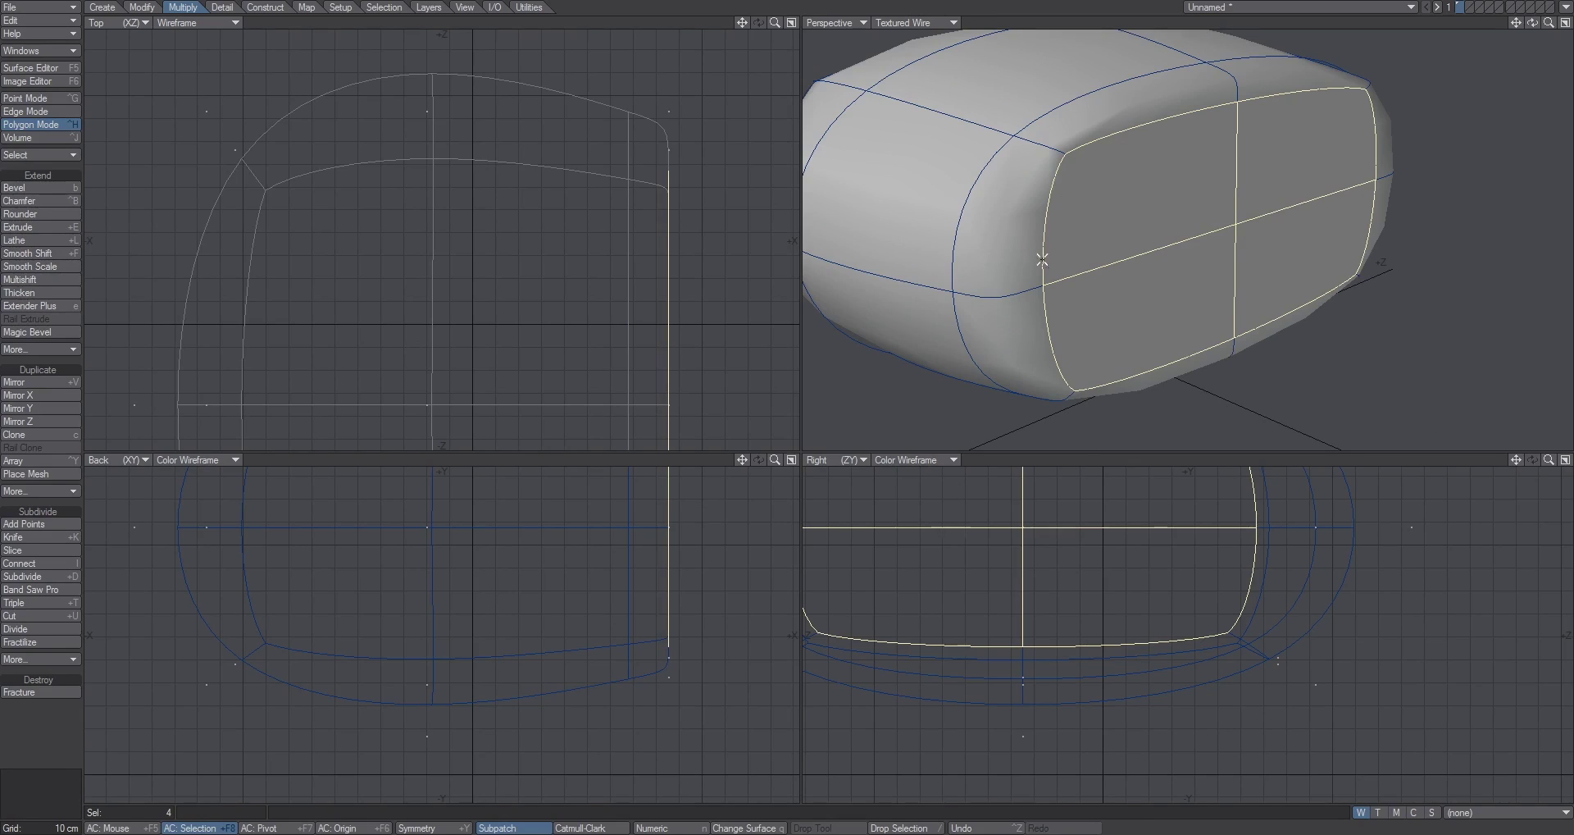
Compare the +X end with and without the extension by repeatedly undoing and redoing it, ending with it applied
key(ctrl+z)
key(z)
key(ctrl+z)
key(z)
key(ctrl+z)
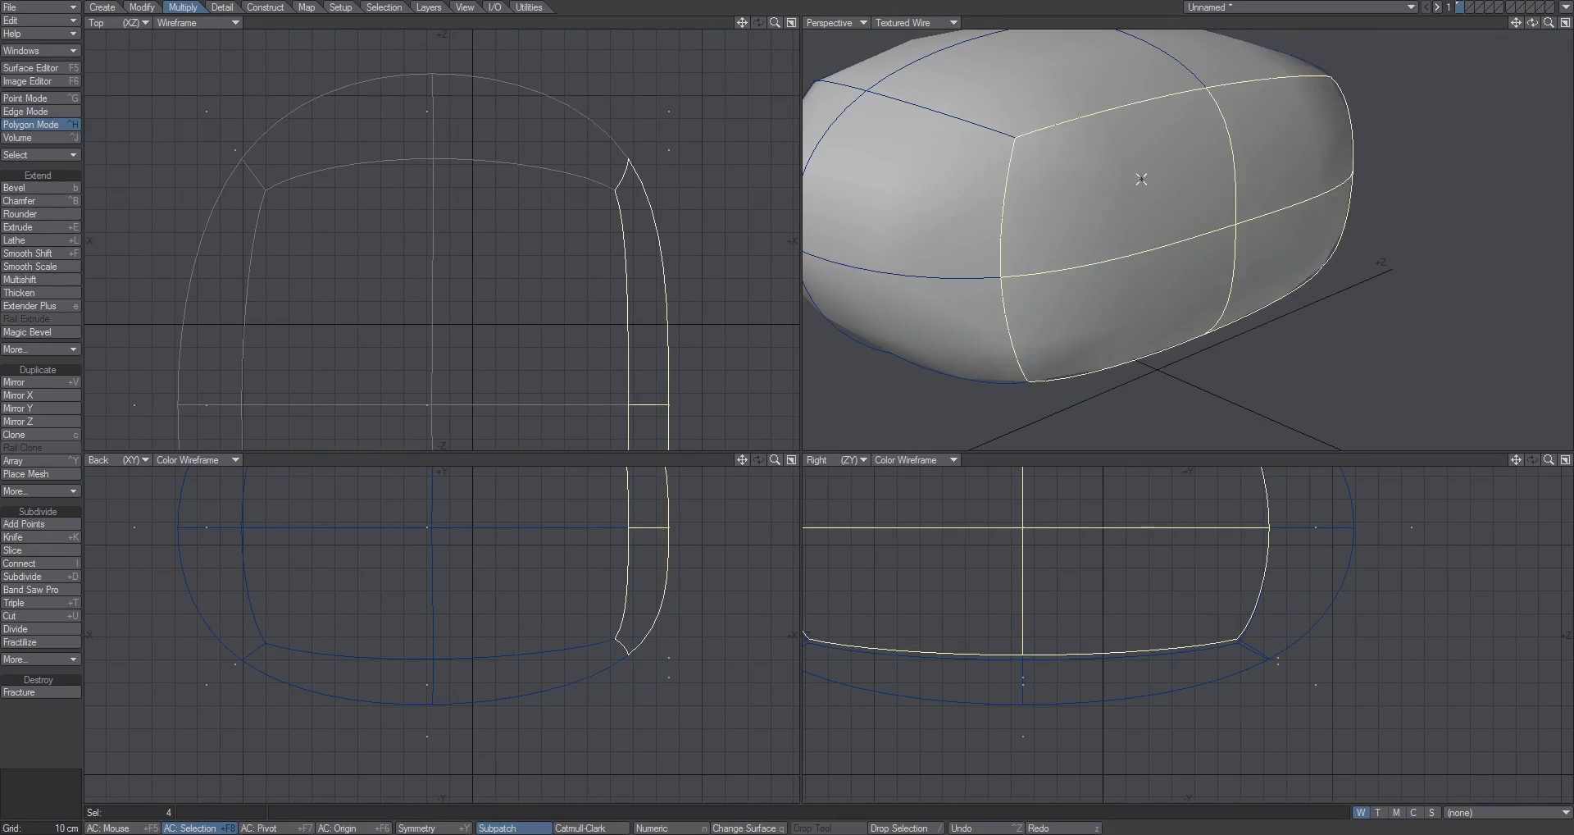
key(z)
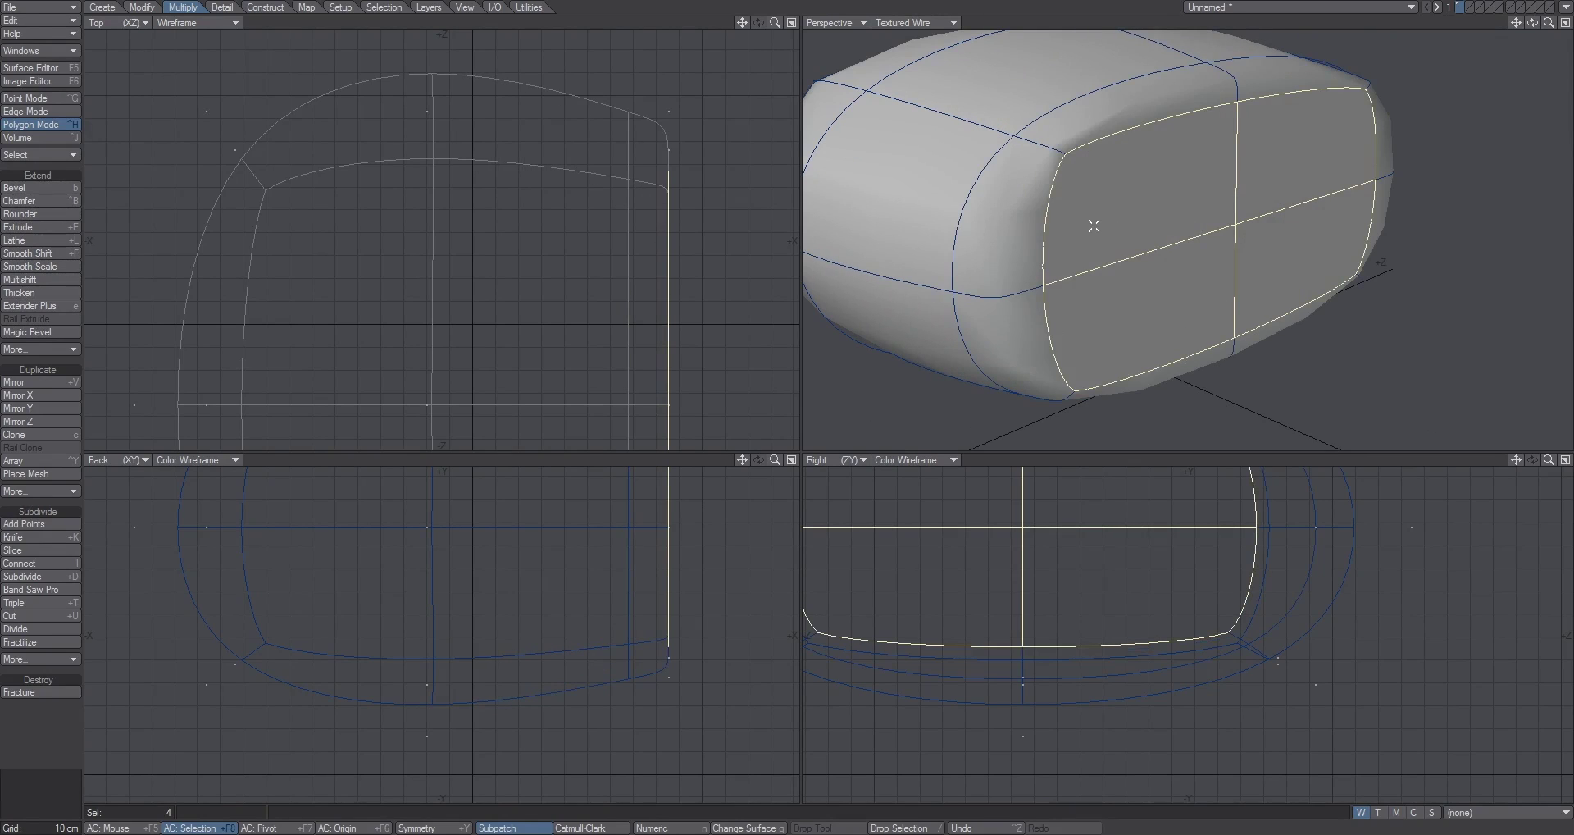
Clear the selection, check the body with smoothing off and on, and undo back to before the +X end's in-place extension
key(slash)
key(Return)
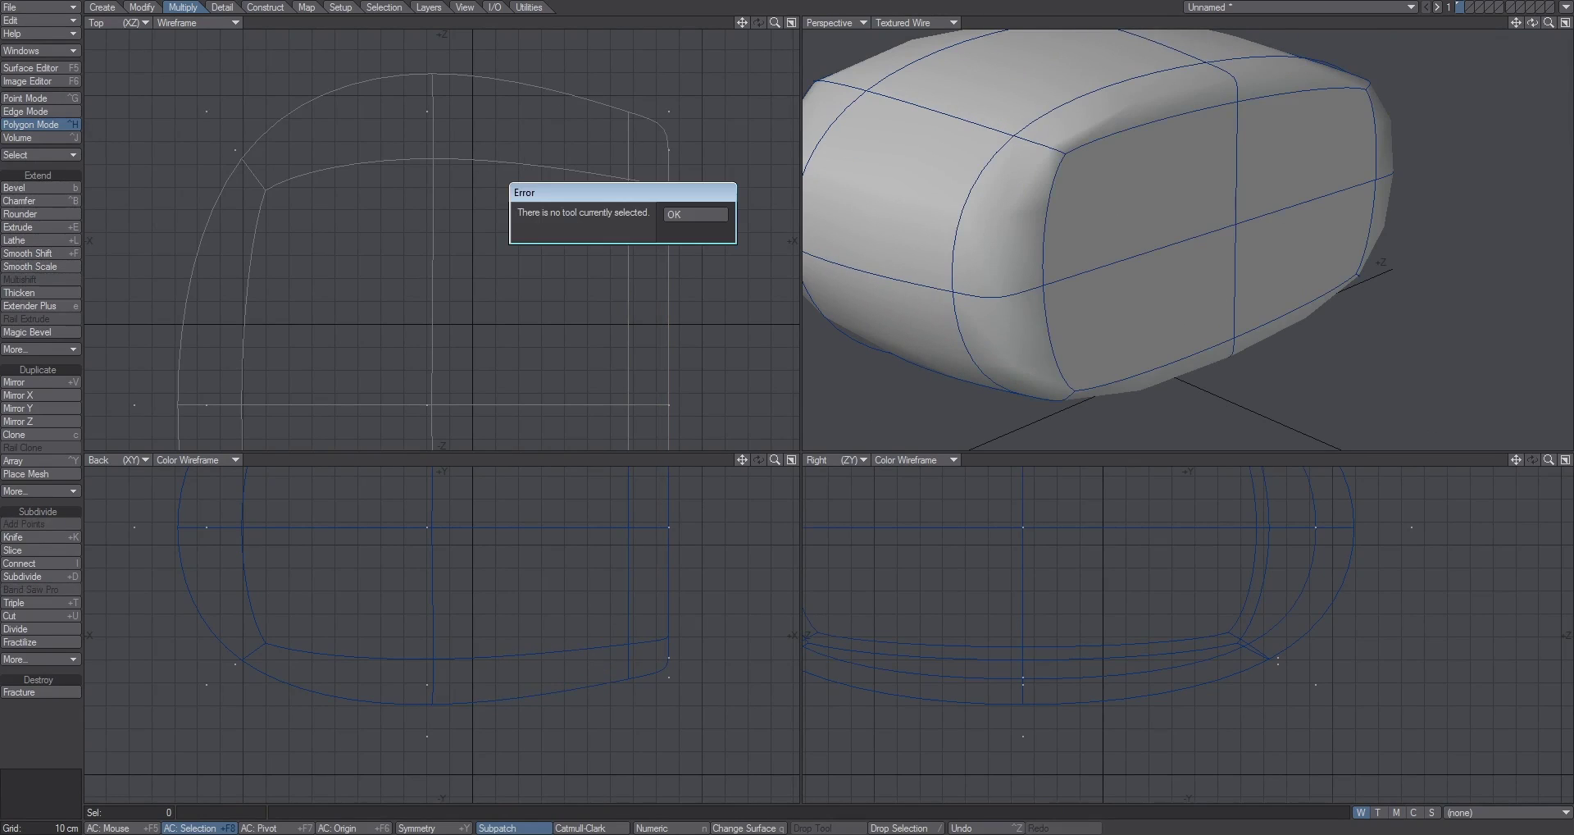
click(696, 214)
key(Tab)
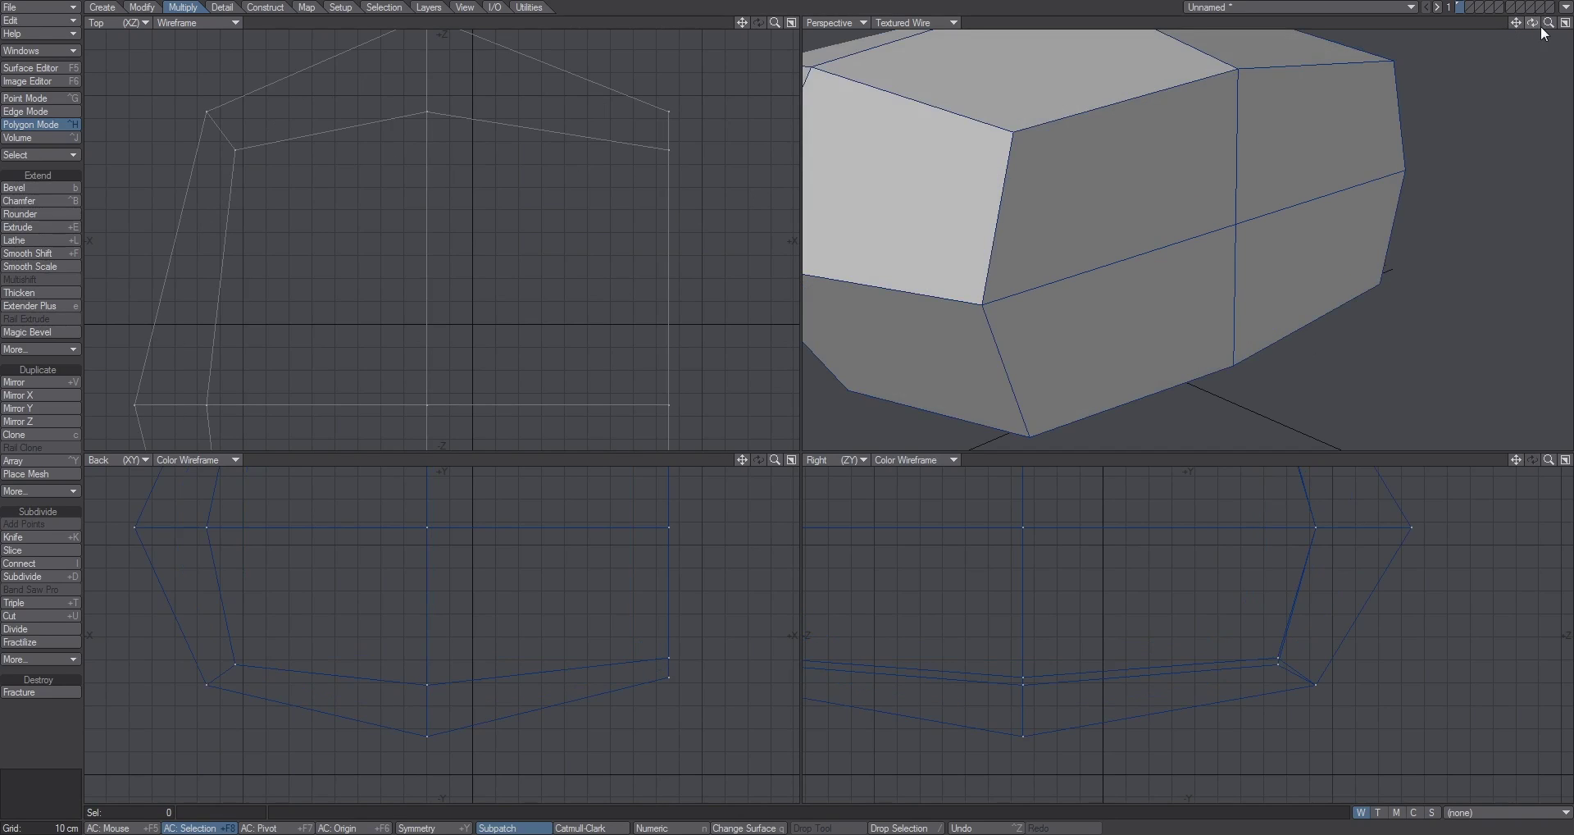
key(Tab)
key(a)
key(ctrl+z)
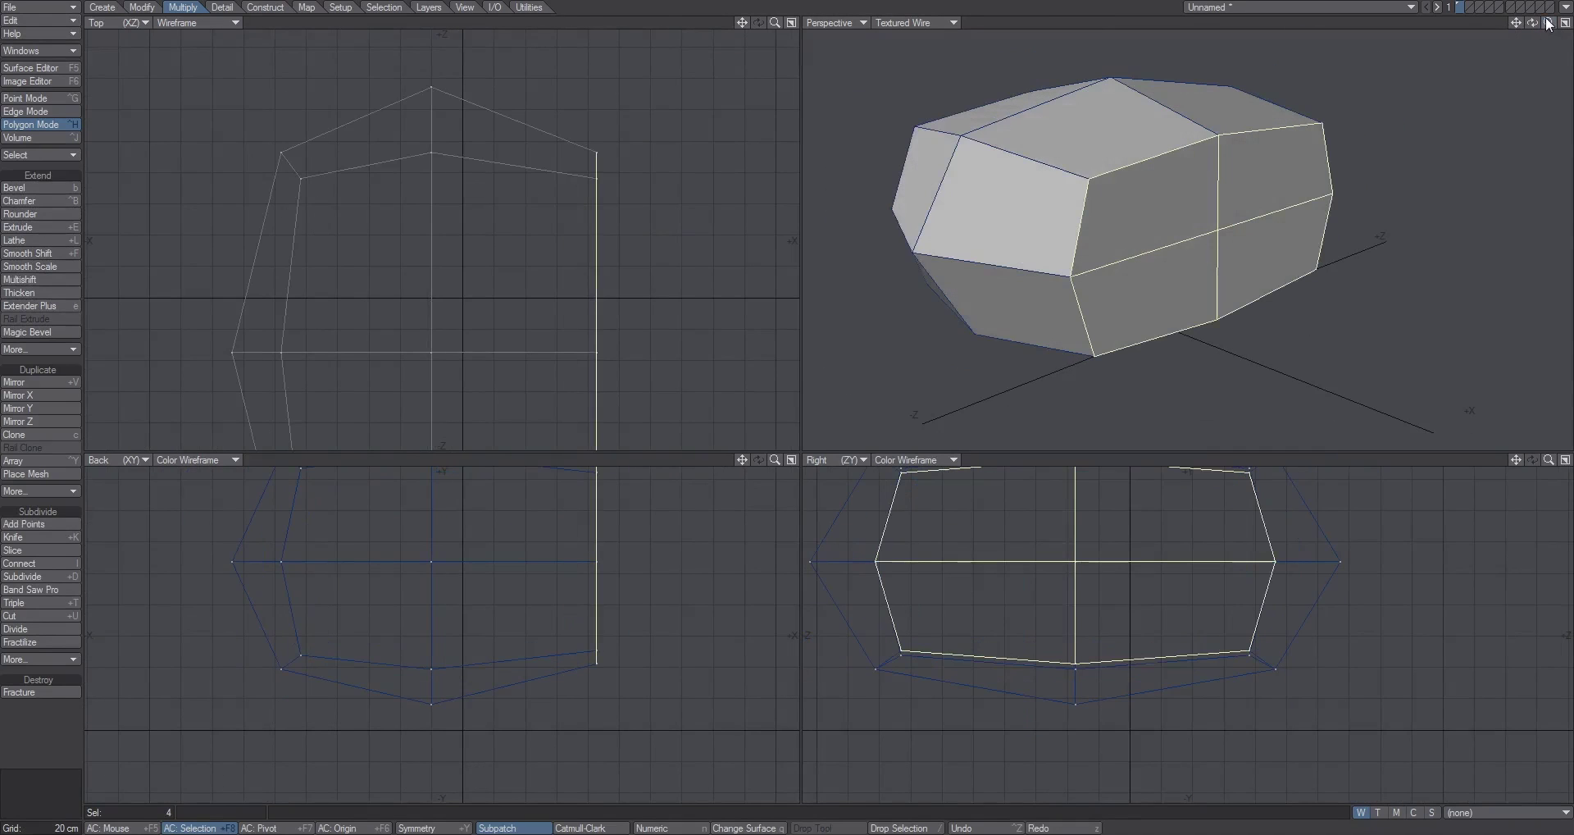
Extend the four +X end polygons with Extender Plus, move them slightly outward along X, scale them down, and turn smoothing on
mouse_move(1273, 192)
mouse_down()
mouse_move(1166, 229)
mouse_move(1272, 200)
mouse_move(1256, 213)
mouse_up()
key(e)
key(t)
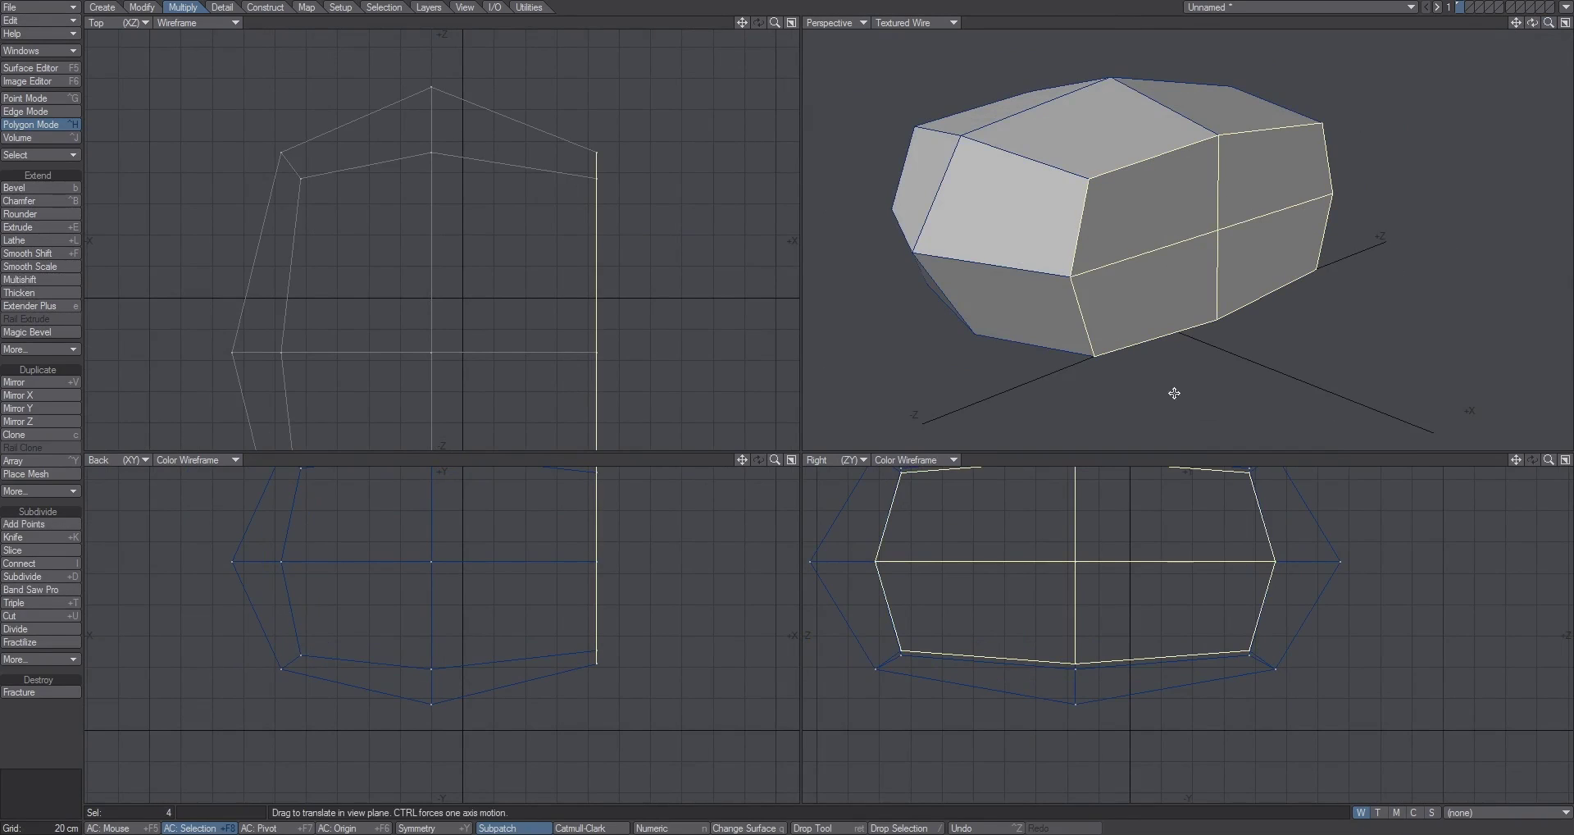
drag(608, 587, 603, 564)
key(shift+h)
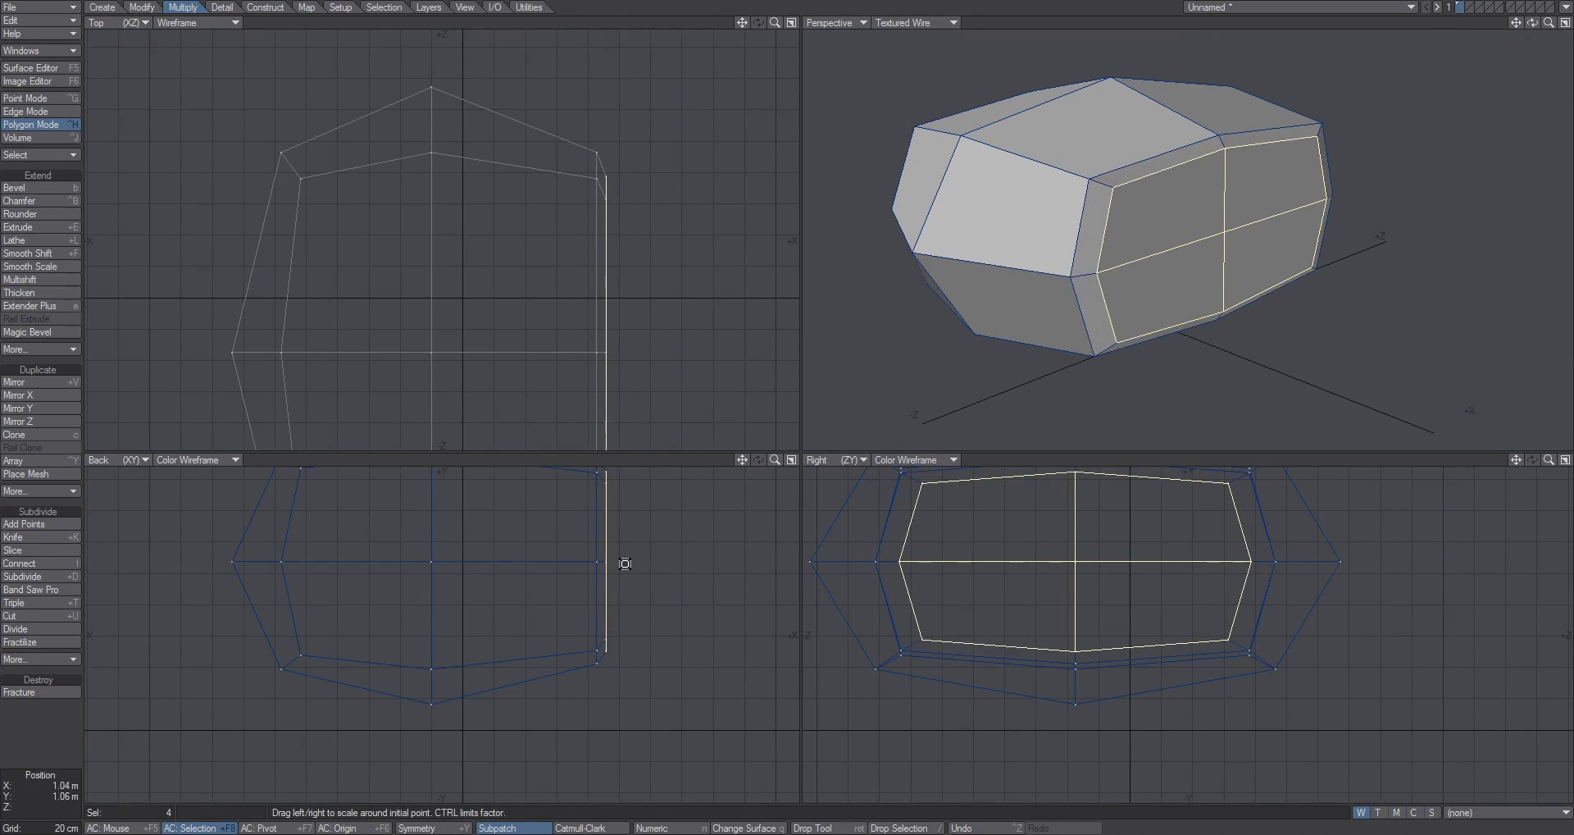
key(slash)
key(Tab)
Reselect the four polygons of the inset +X end, extend them in place with Extender Plus, and clear the selection
drag(1551, 22, 1509, 33)
click(1339, 174)
key(shift+bracketright)
click(1313, 196)
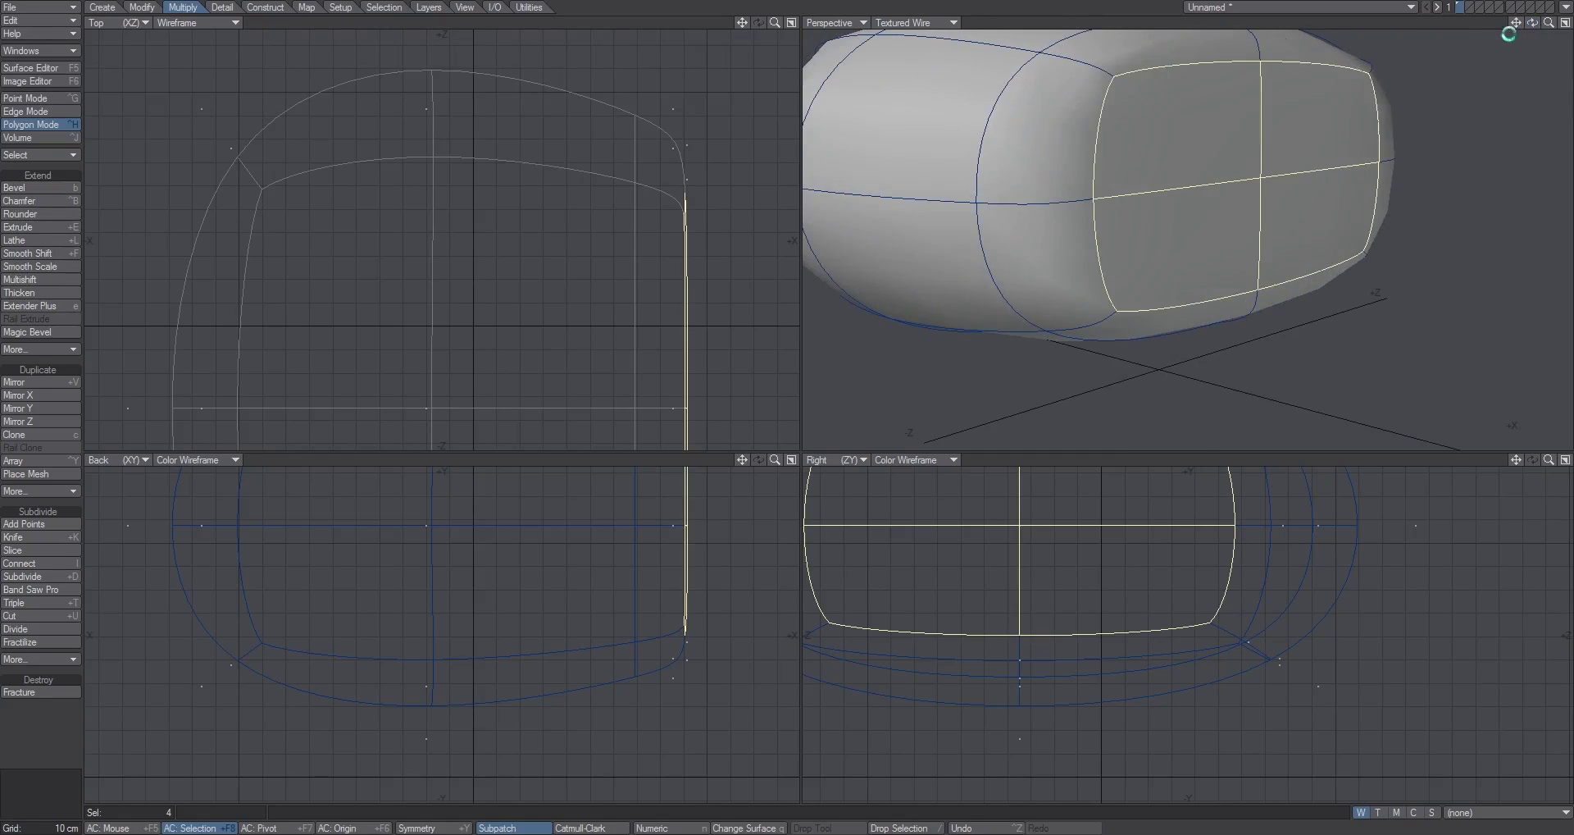
key(e)
key(shift+h)
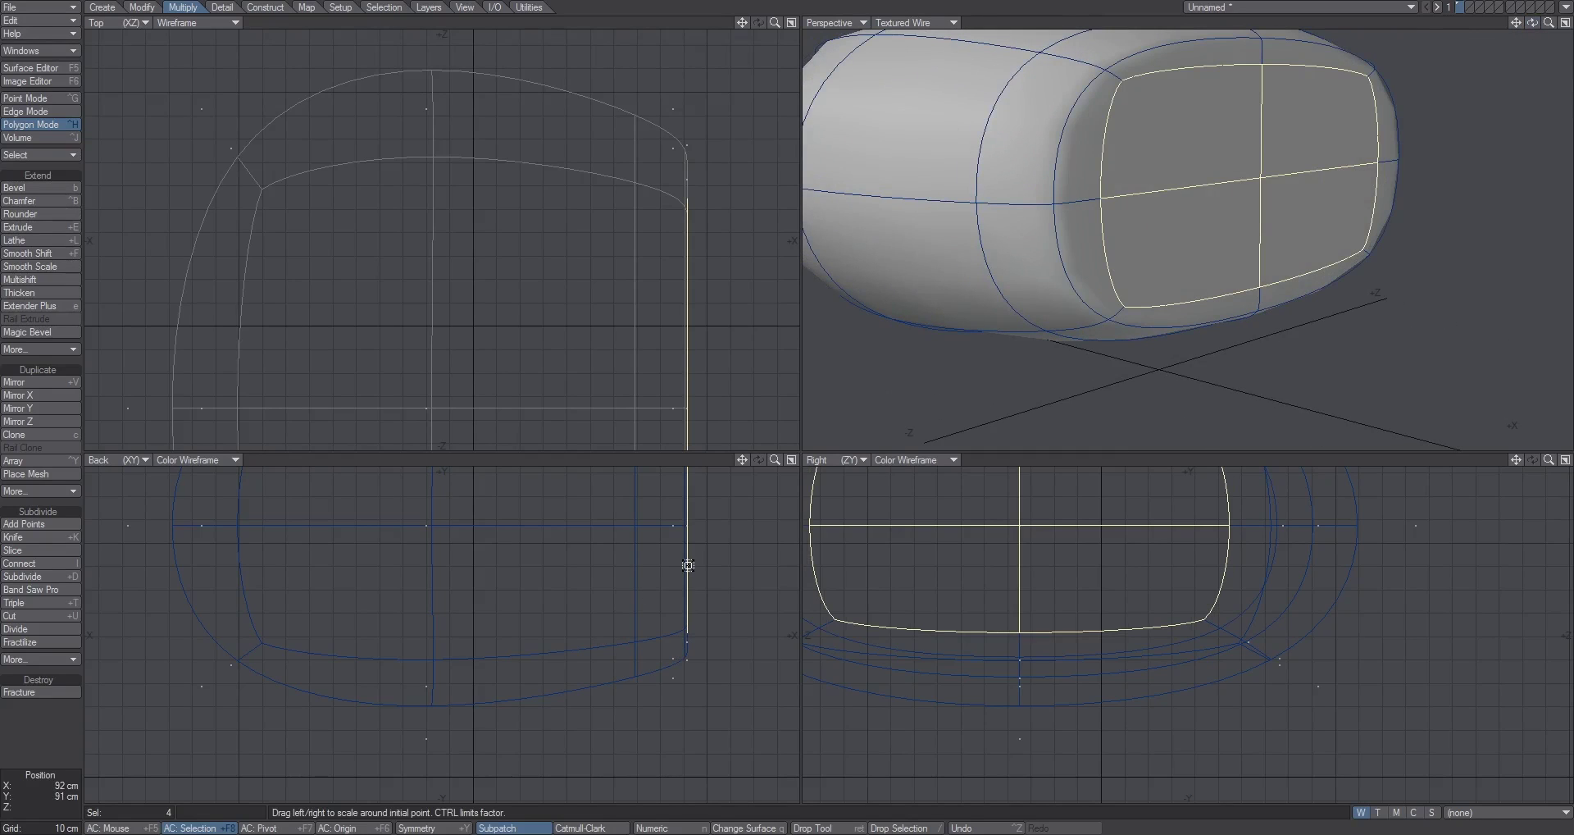
key(slash)
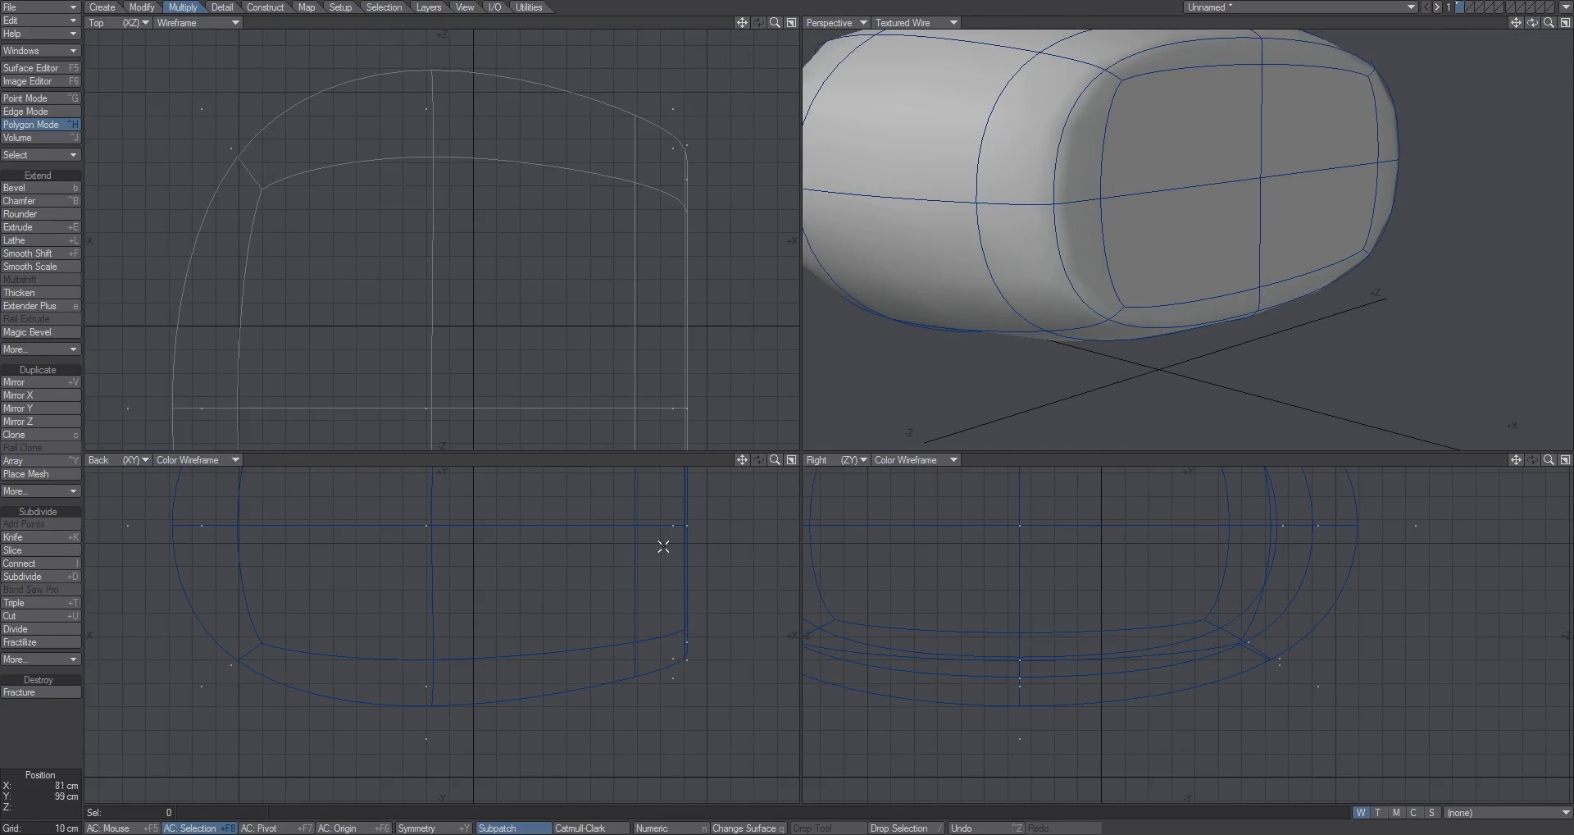
Merge the coincident points with the Automatic range and pick points along the +X end's edge to examine the changed smoothing
key(m)
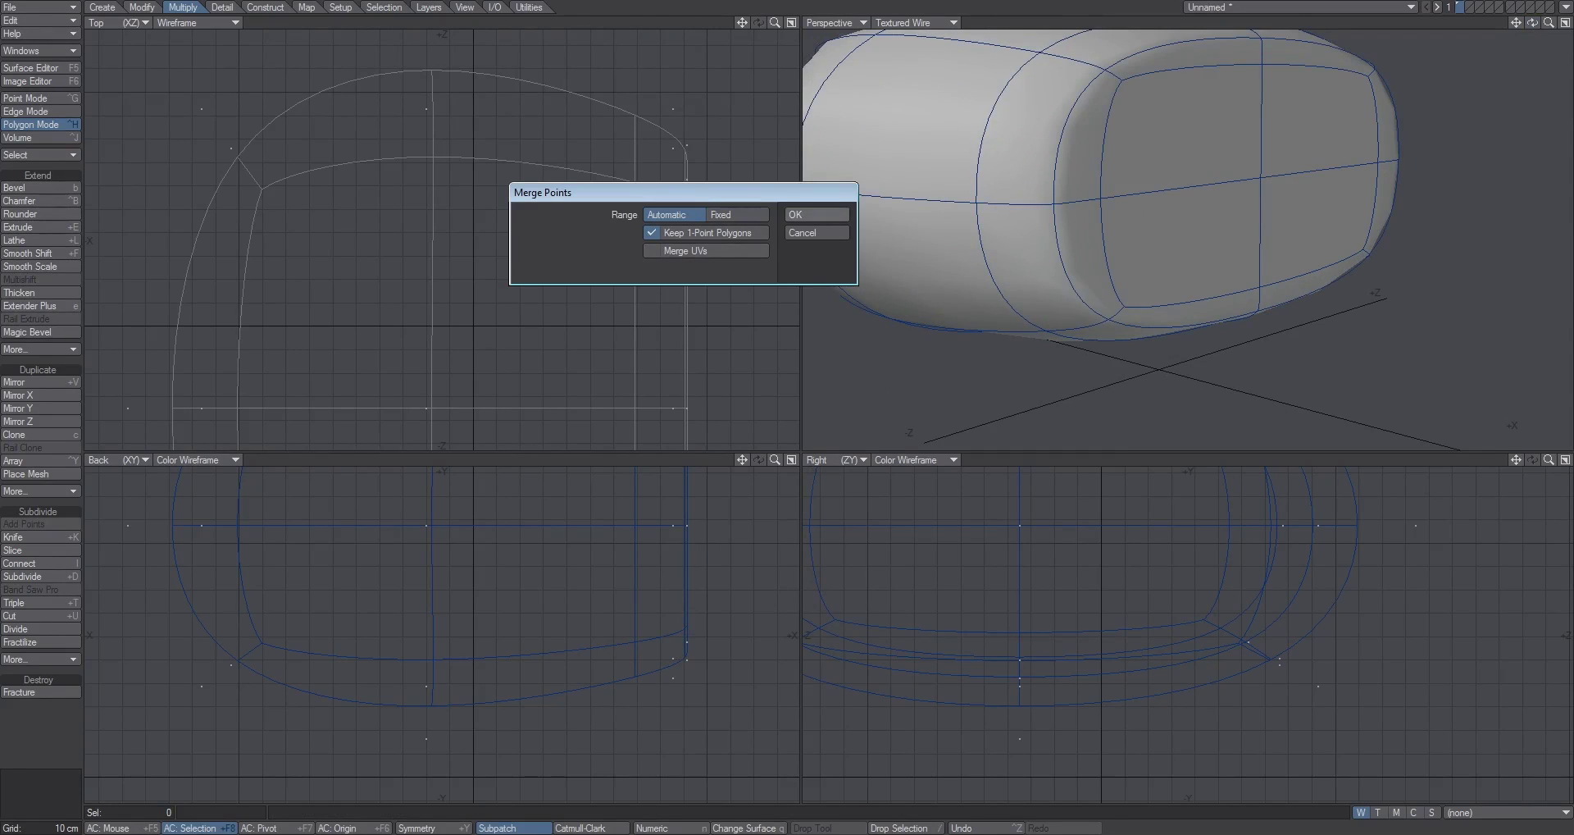
click(821, 217)
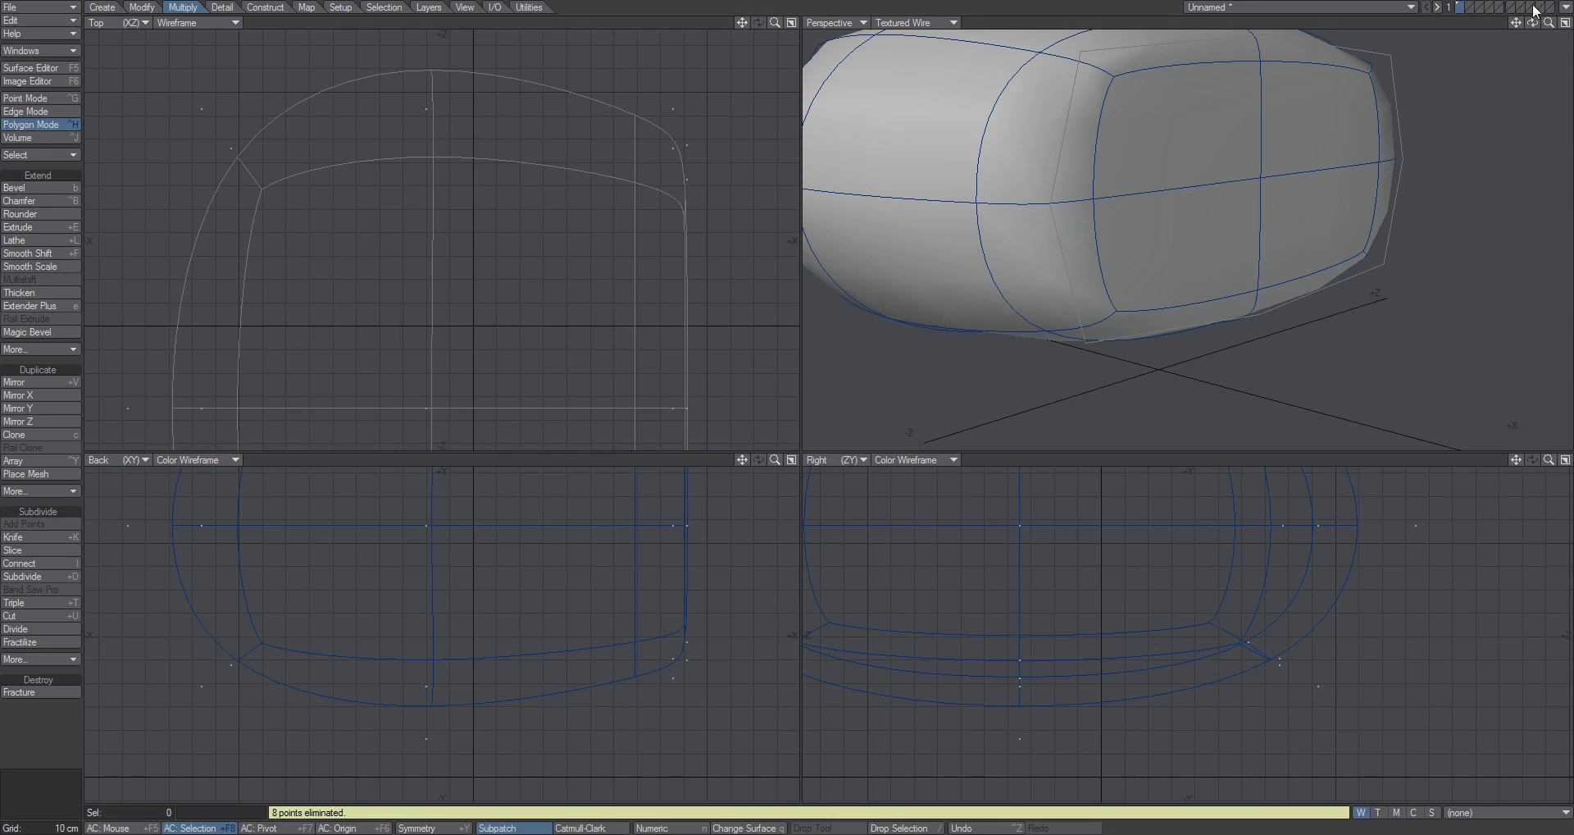
drag(1533, 23, 1512, 26)
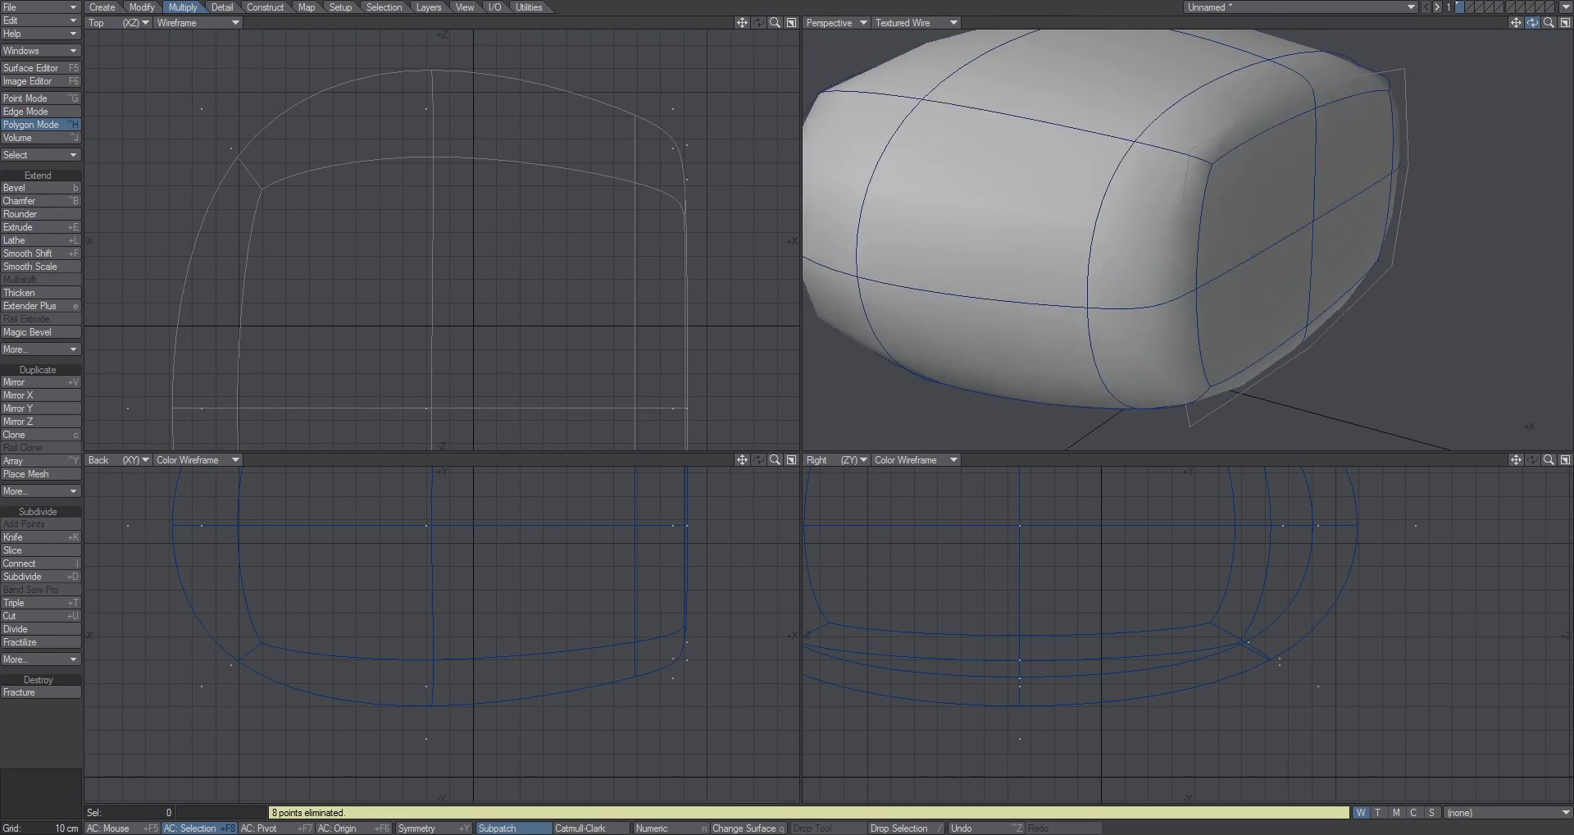
key(ctrl+g)
click(1404, 71)
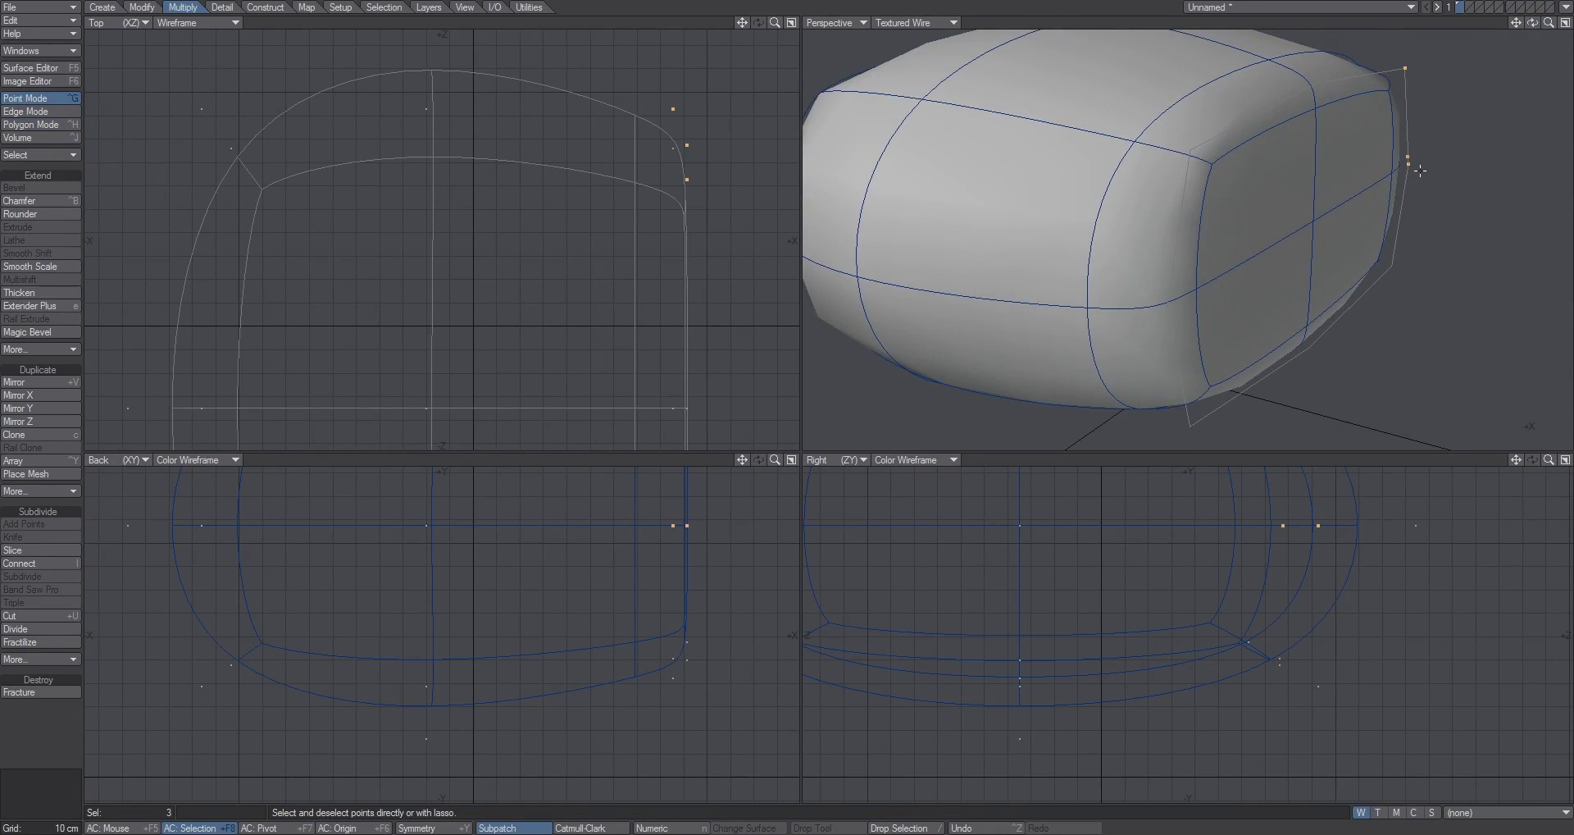
mouse_move(1532, 23)
mouse_down()
mouse_move(1500, 36)
mouse_move(1538, 23)
mouse_up()
key(slash)
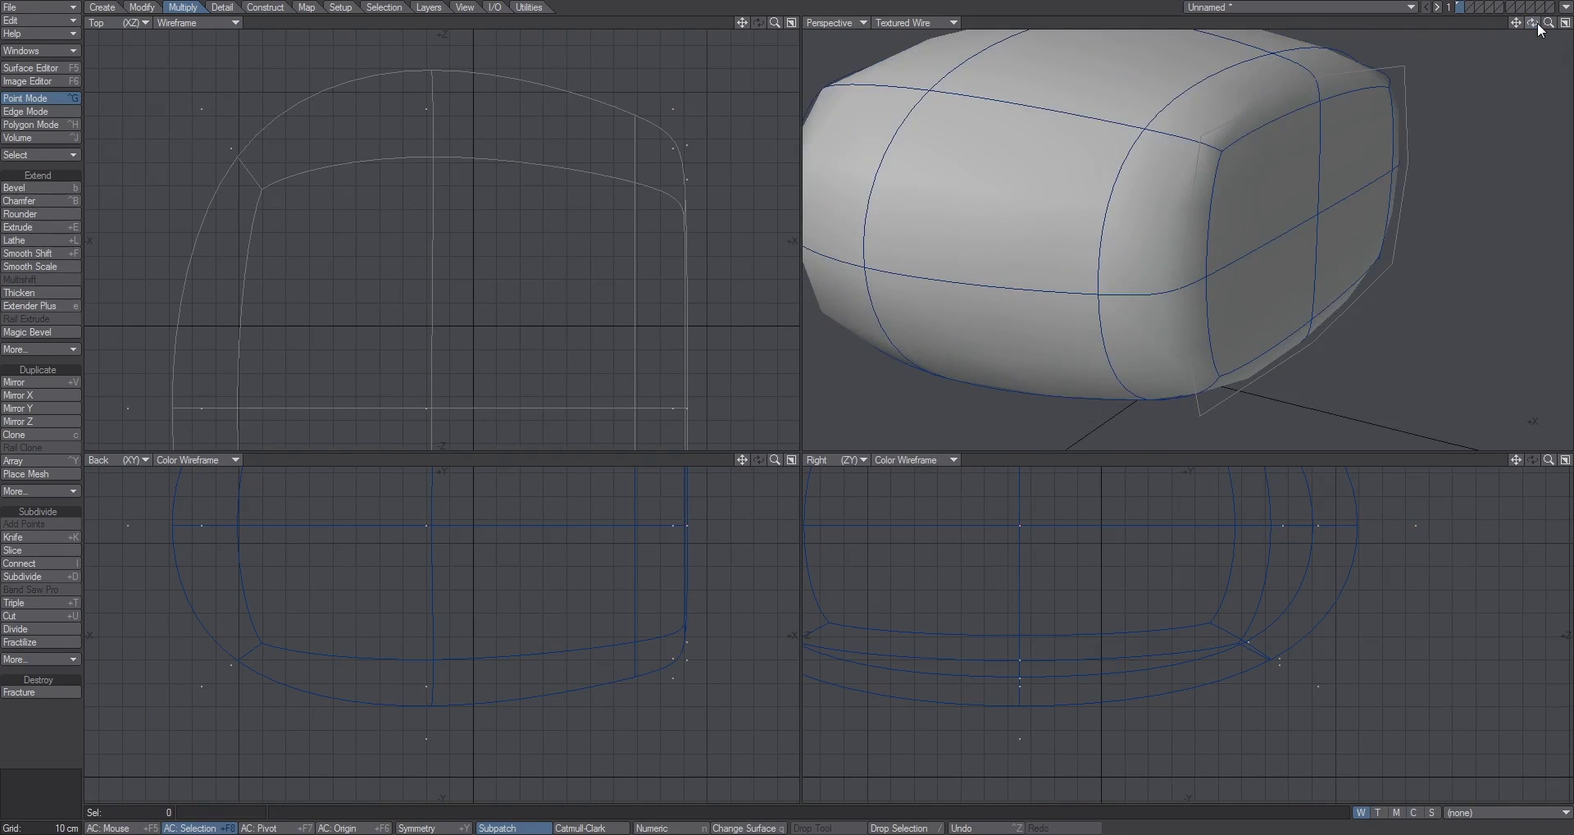
Undo back past the +X end's extension and redo it to compare the smoothed shapes, finishing with nothing selected
key(space)
key(space)
key(ctrl+z)
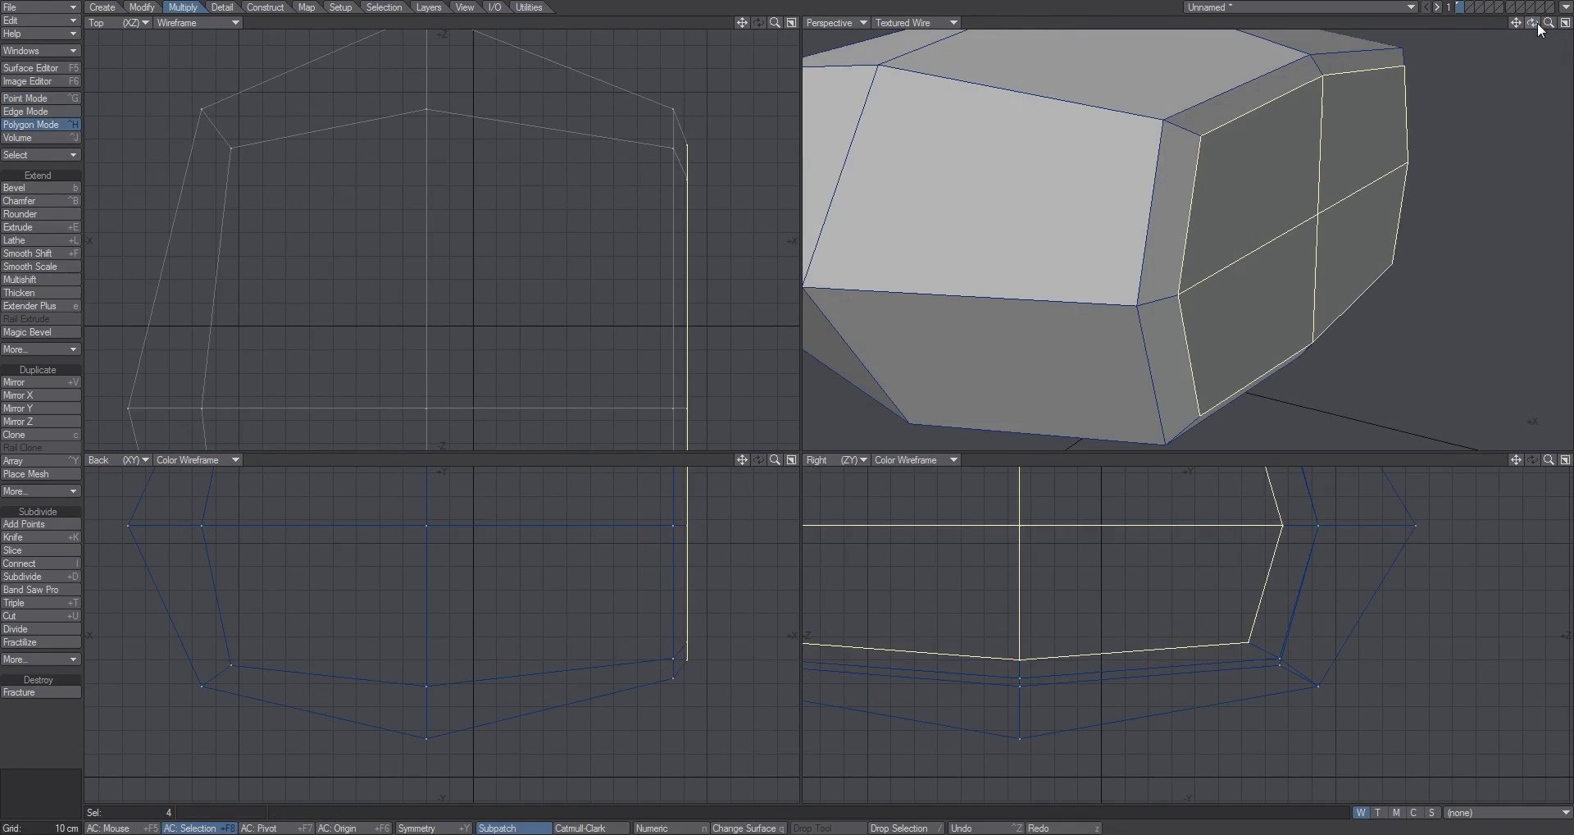
key(Tab)
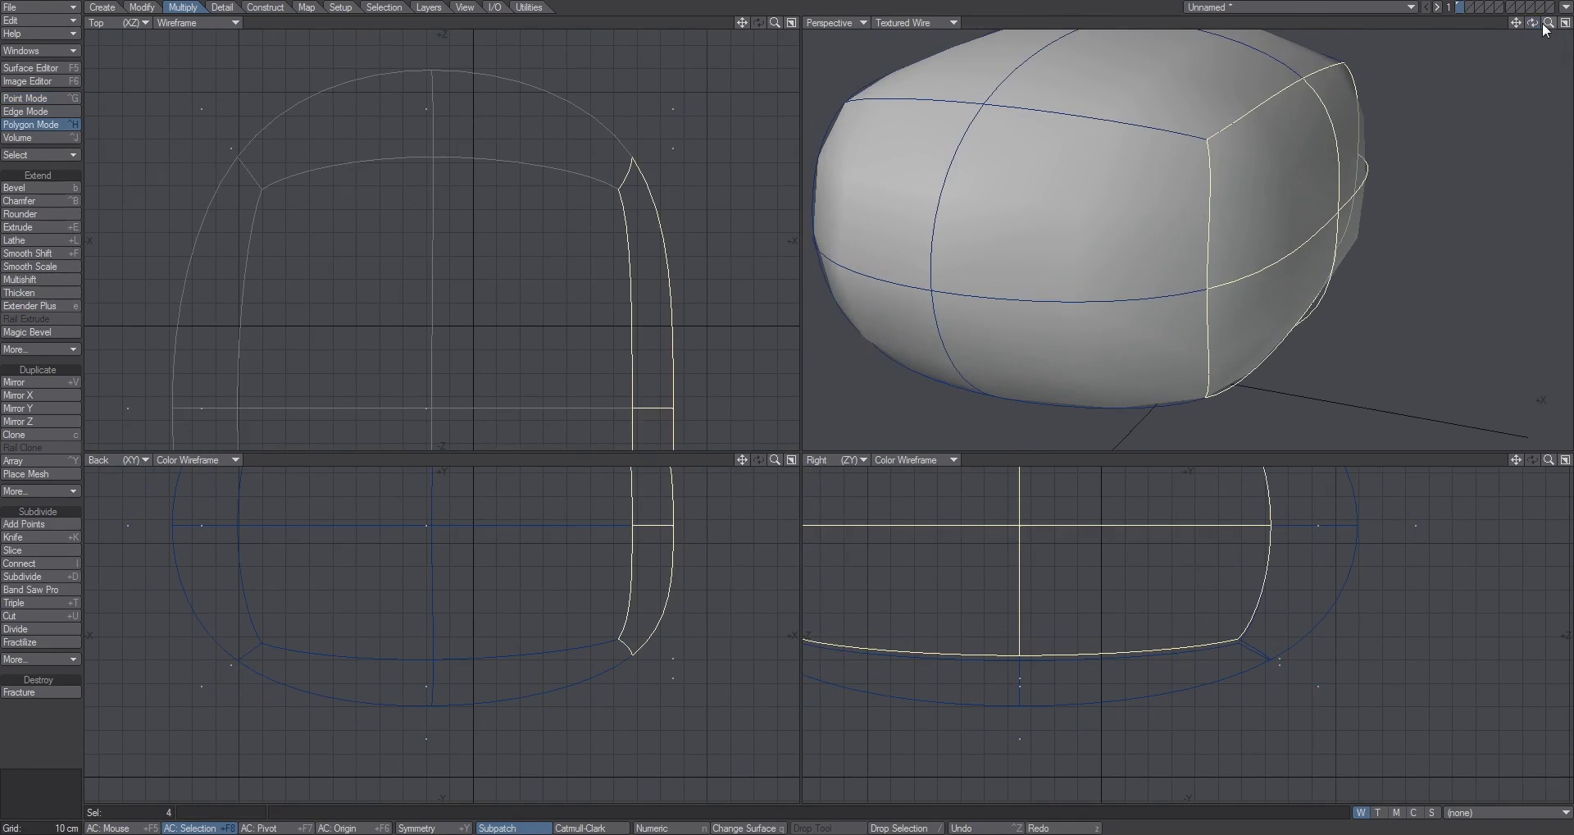
key(z)
key(z)
key(z)
key(z)
mouse_move(1537, 24)
mouse_down()
mouse_move(1520, 26)
mouse_move(1545, 23)
mouse_move(1534, 33)
mouse_up()
key(slash)
key(Return)
click(696, 213)
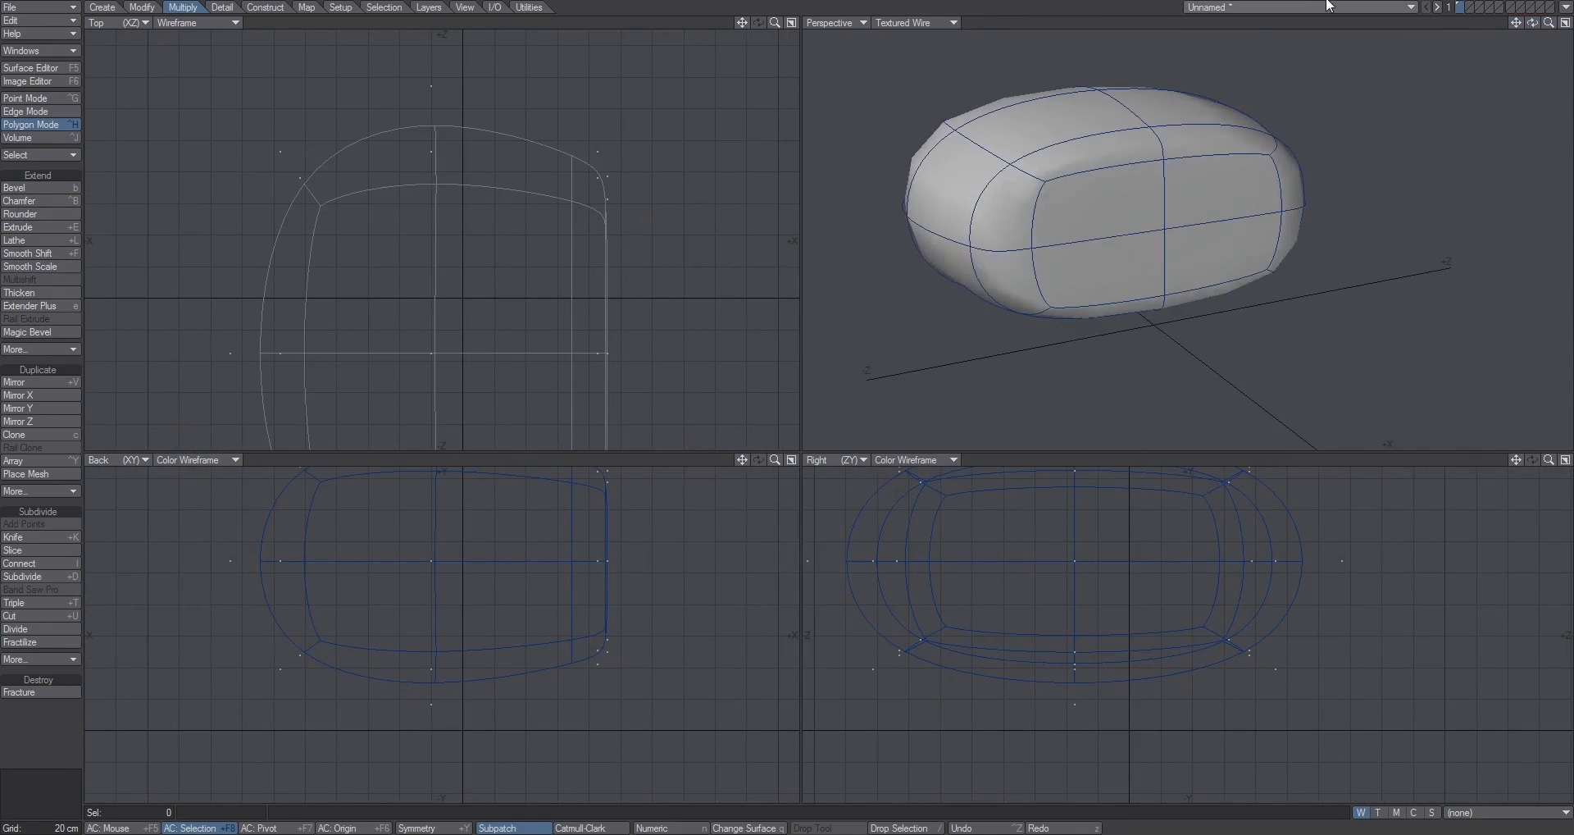
Load the object Gundam RGM 79N head from the tutorials folder
click(4, 5)
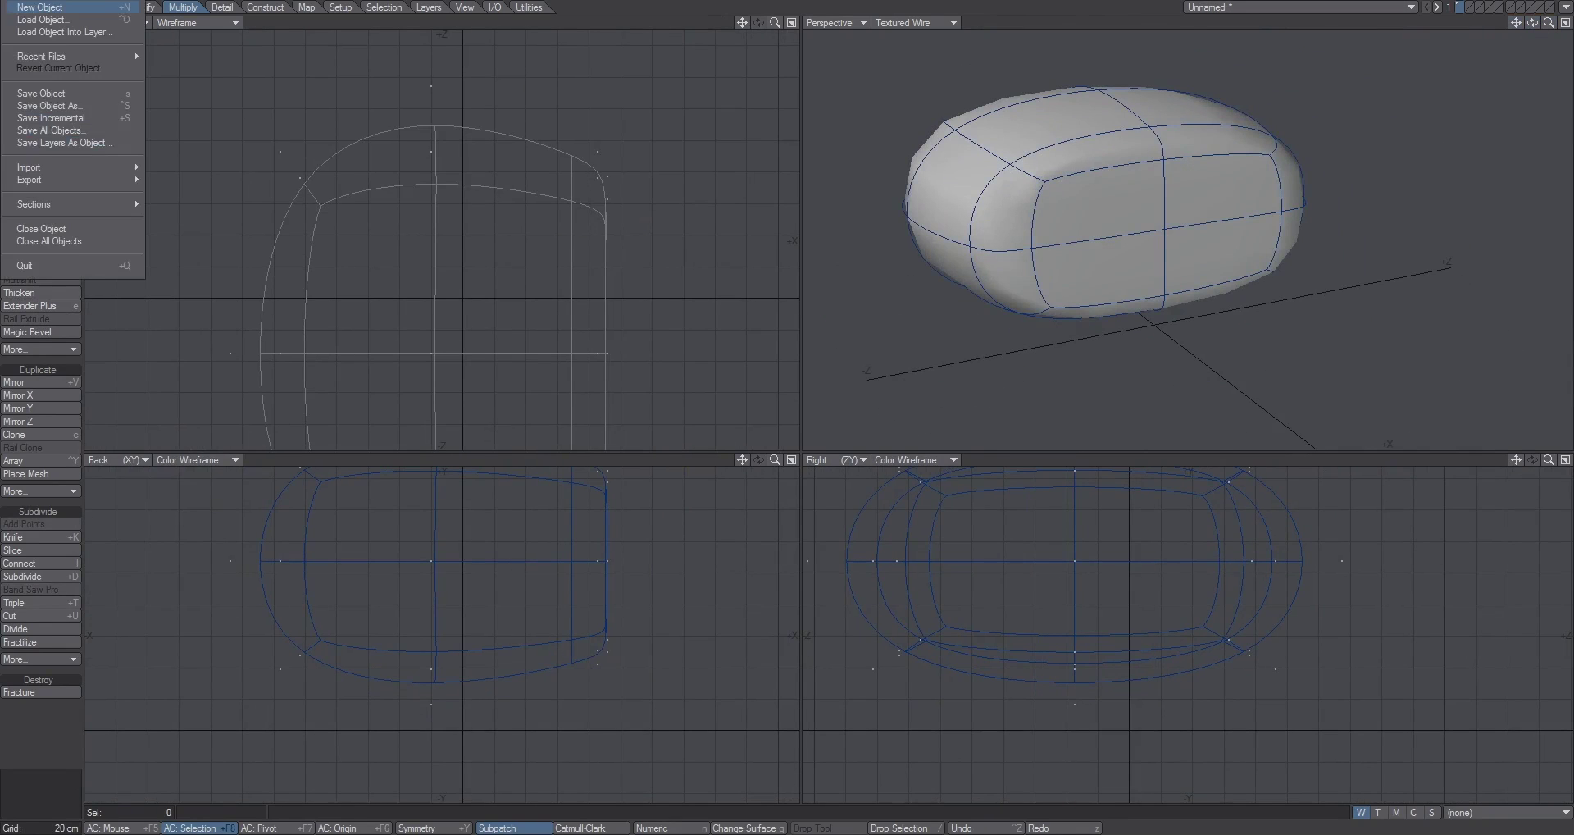
click(33, 19)
click(435, 192)
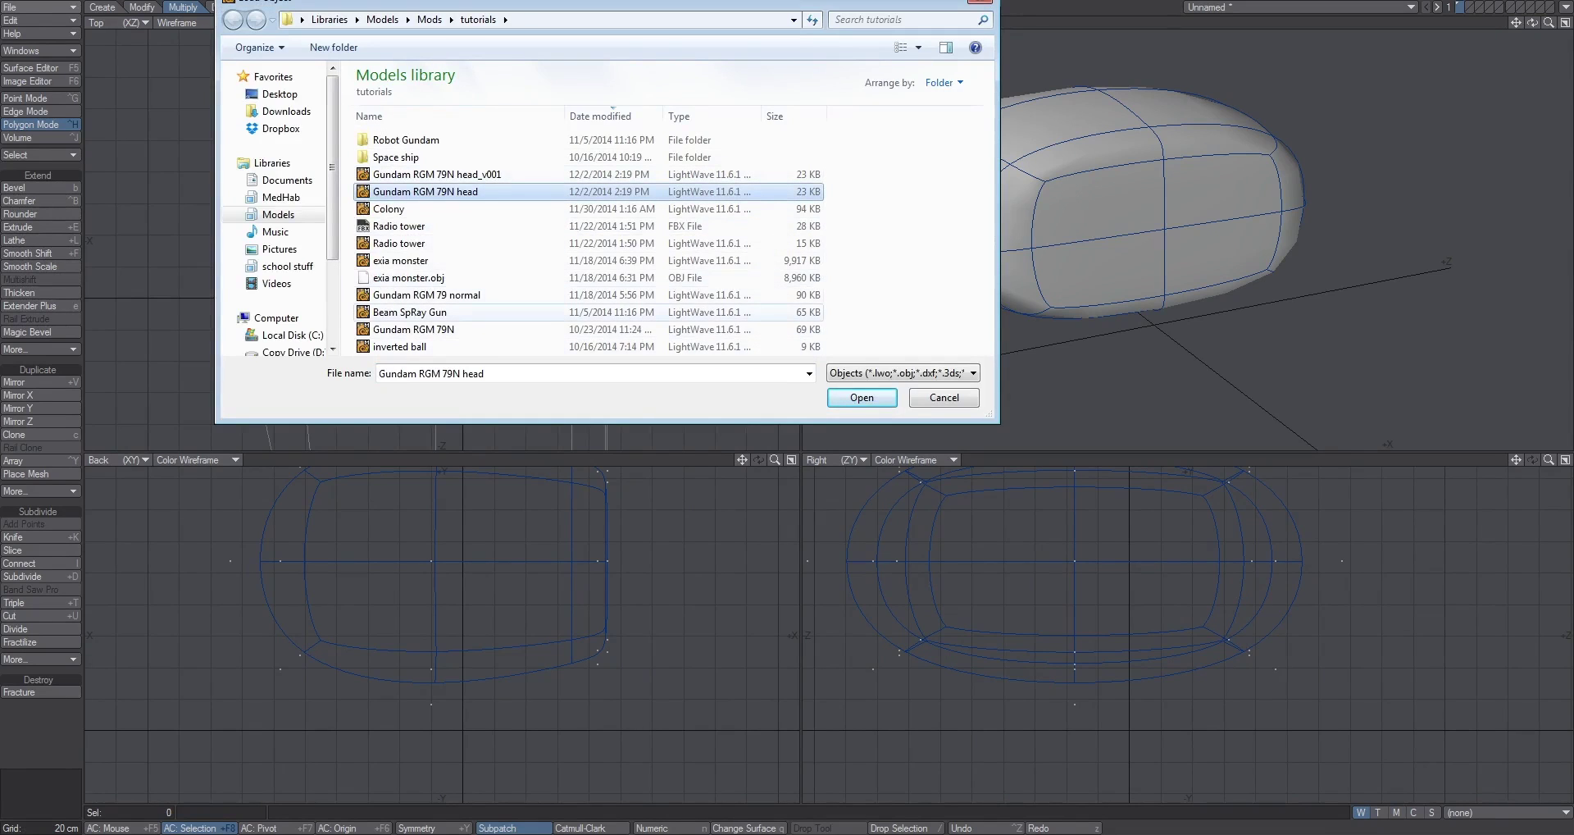
click(434, 295)
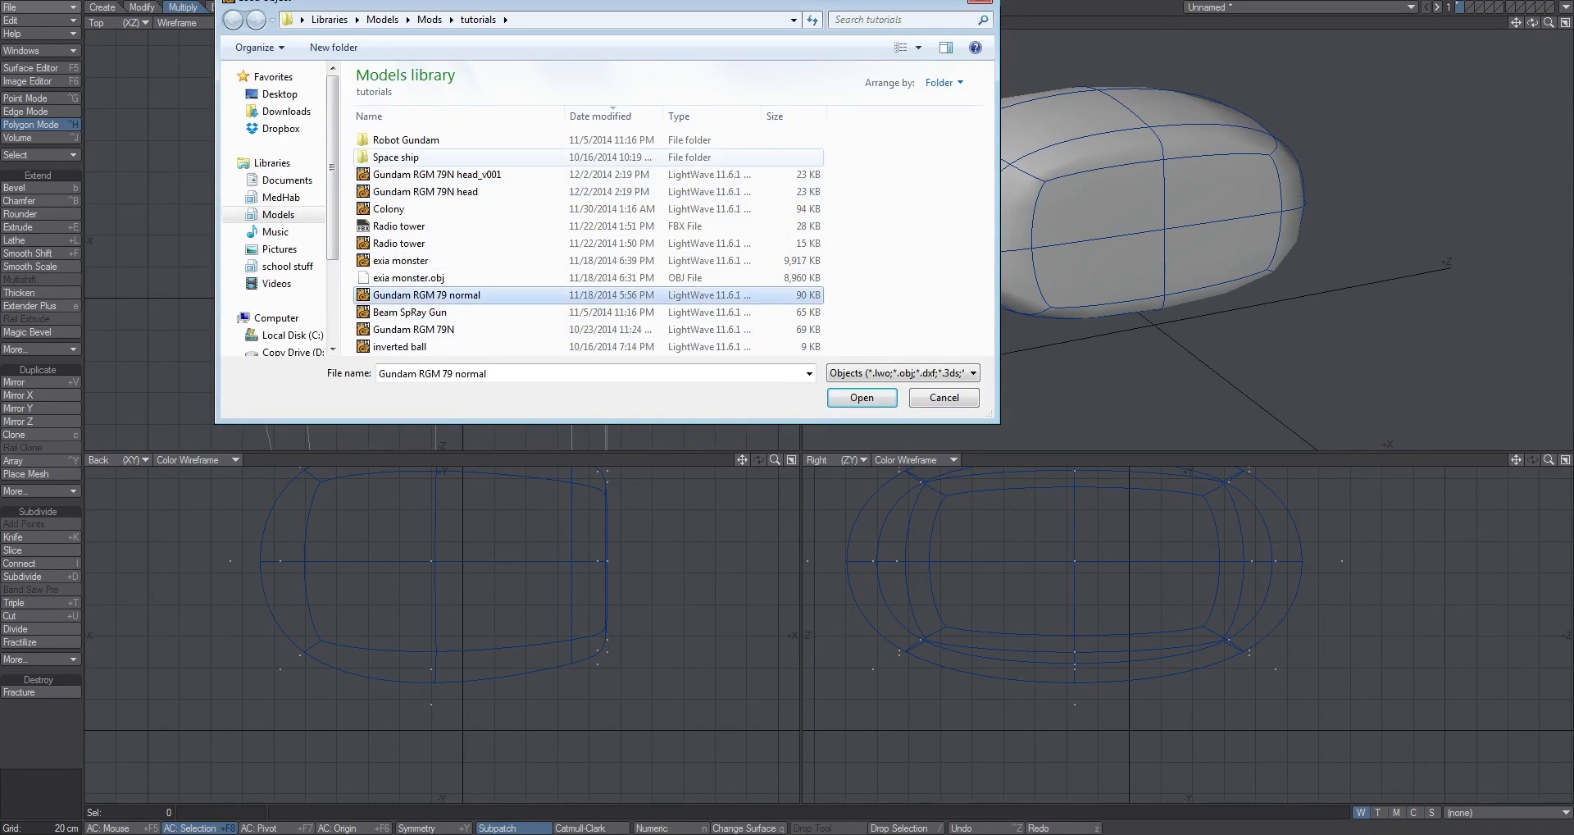
double_click(435, 192)
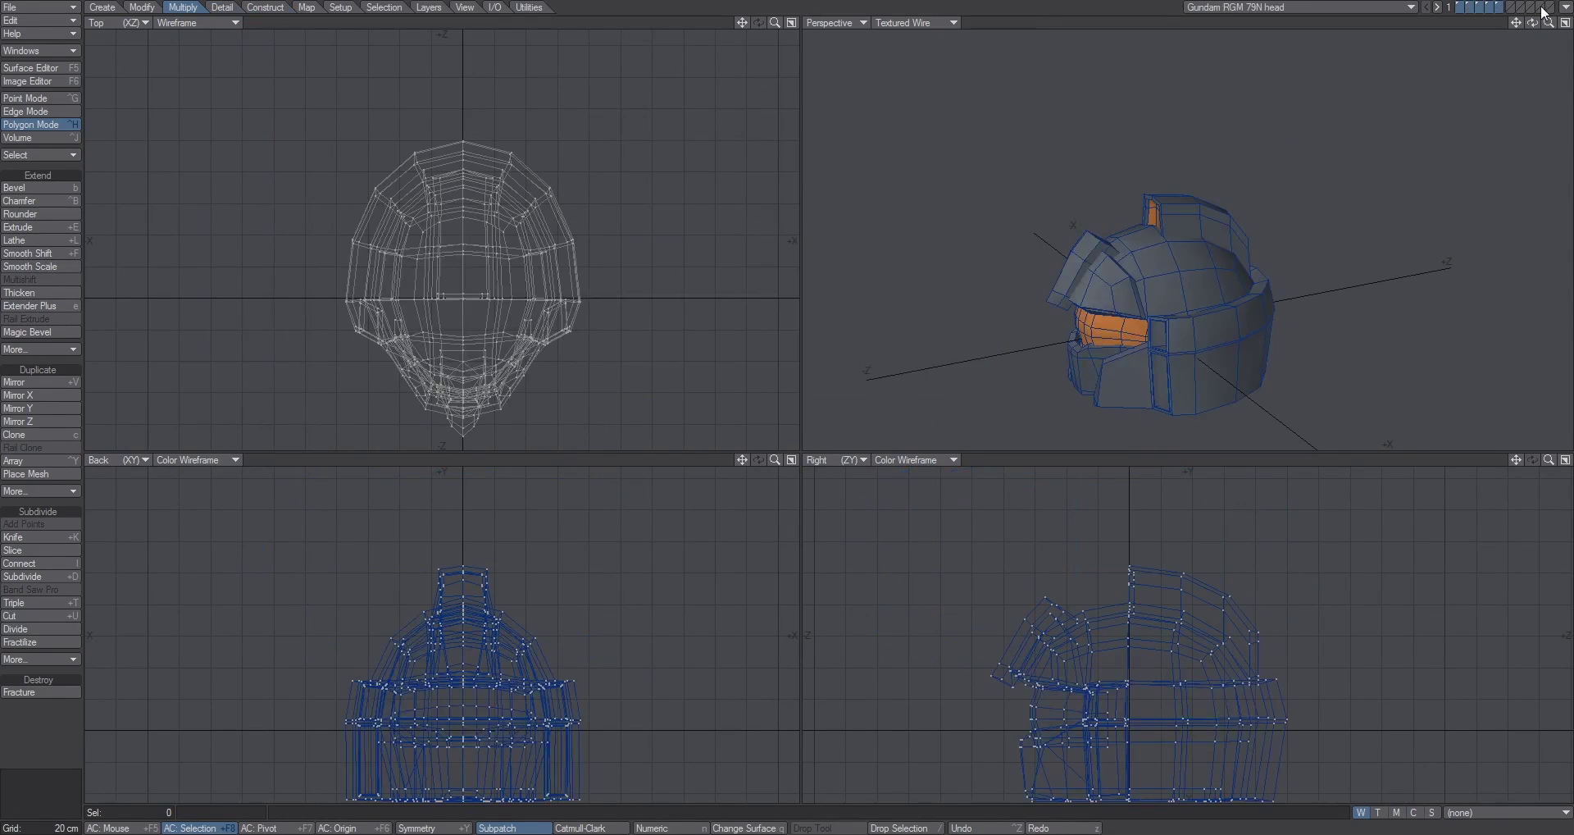
Examine the helmet model from the front and turn on its subpatch smoothing
mouse_move(1551, 23)
mouse_down()
mouse_move(1518, 19)
mouse_move(1551, 23)
mouse_move(1532, 23)
mouse_up()
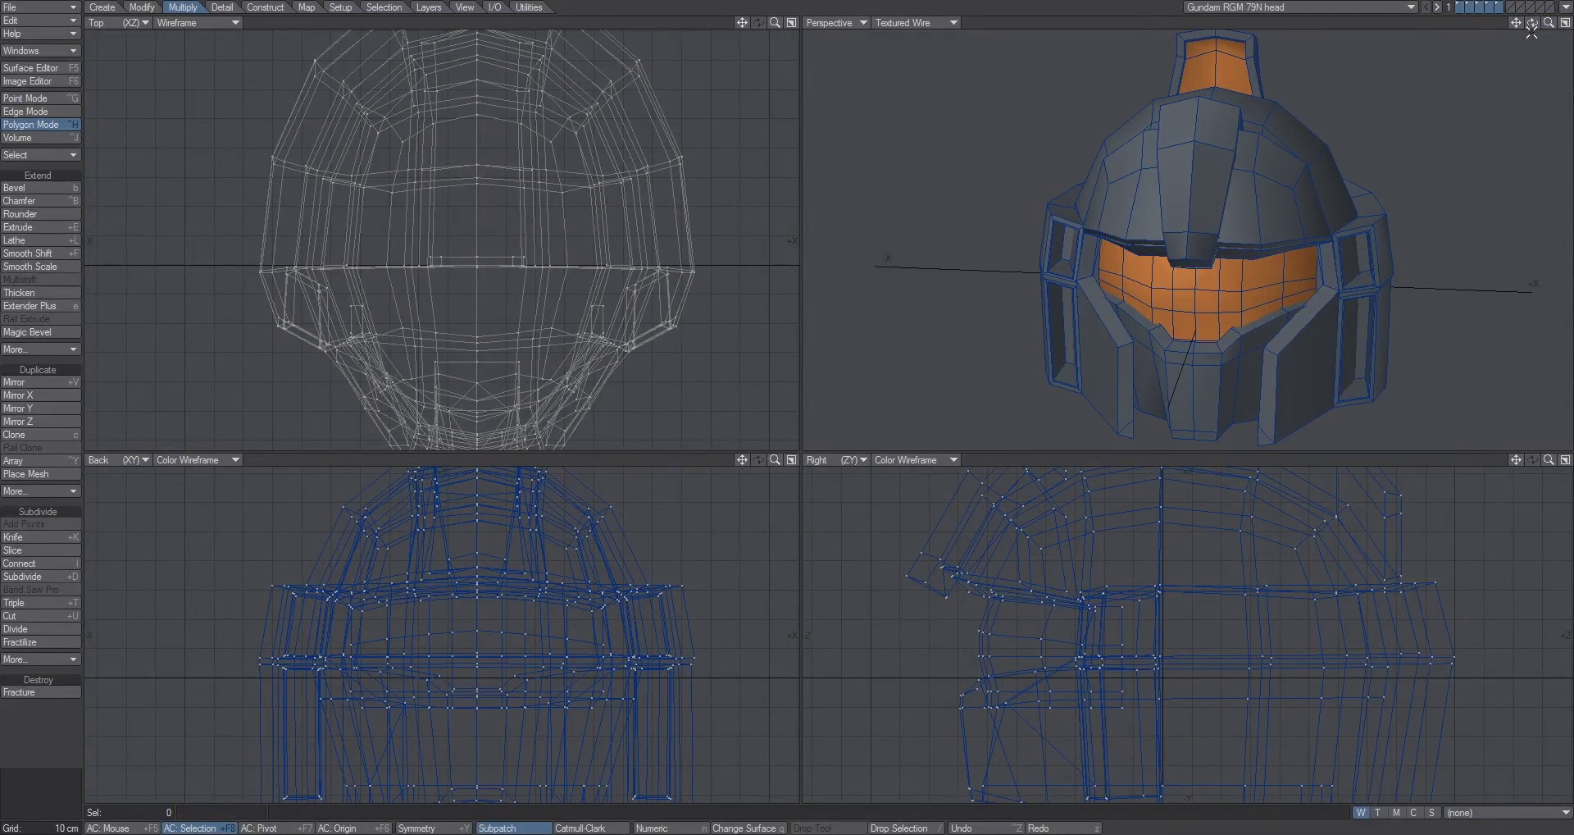
drag(1538, 31, 1060, 300)
key(Tab)
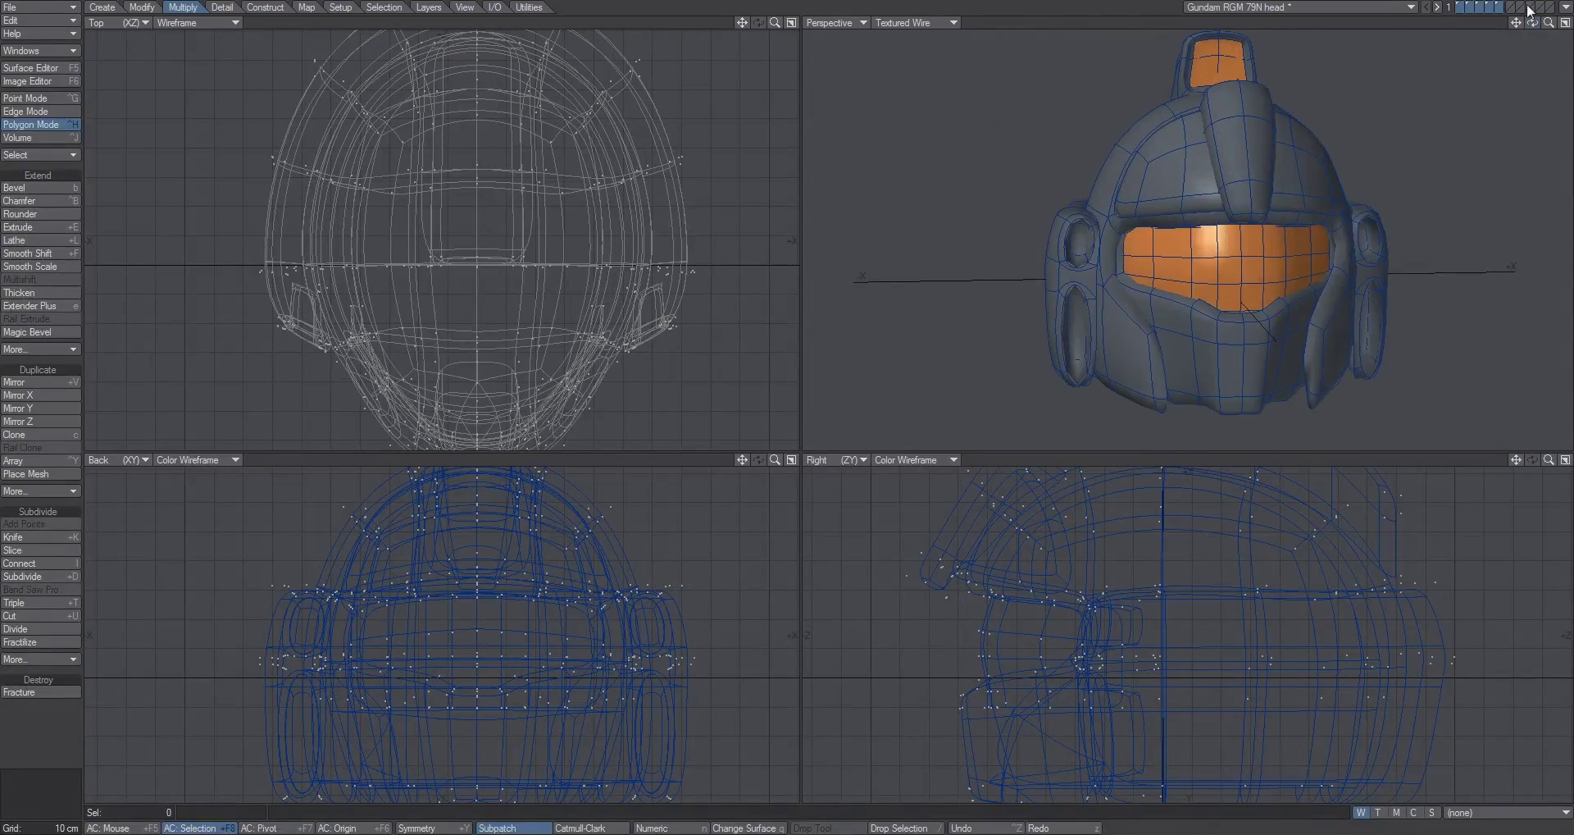
Select the ten brow-panel polygons above the visor on both sides, move them slightly forward, and clear the selection
mouse_move(1548, 23)
mouse_down()
mouse_move(1562, 23)
mouse_move(1513, 37)
mouse_move(1557, 37)
mouse_up()
mouse_move(1285, 158)
mouse_down()
mouse_move(1232, 241)
mouse_move(1407, 120)
mouse_up()
click(1331, 177)
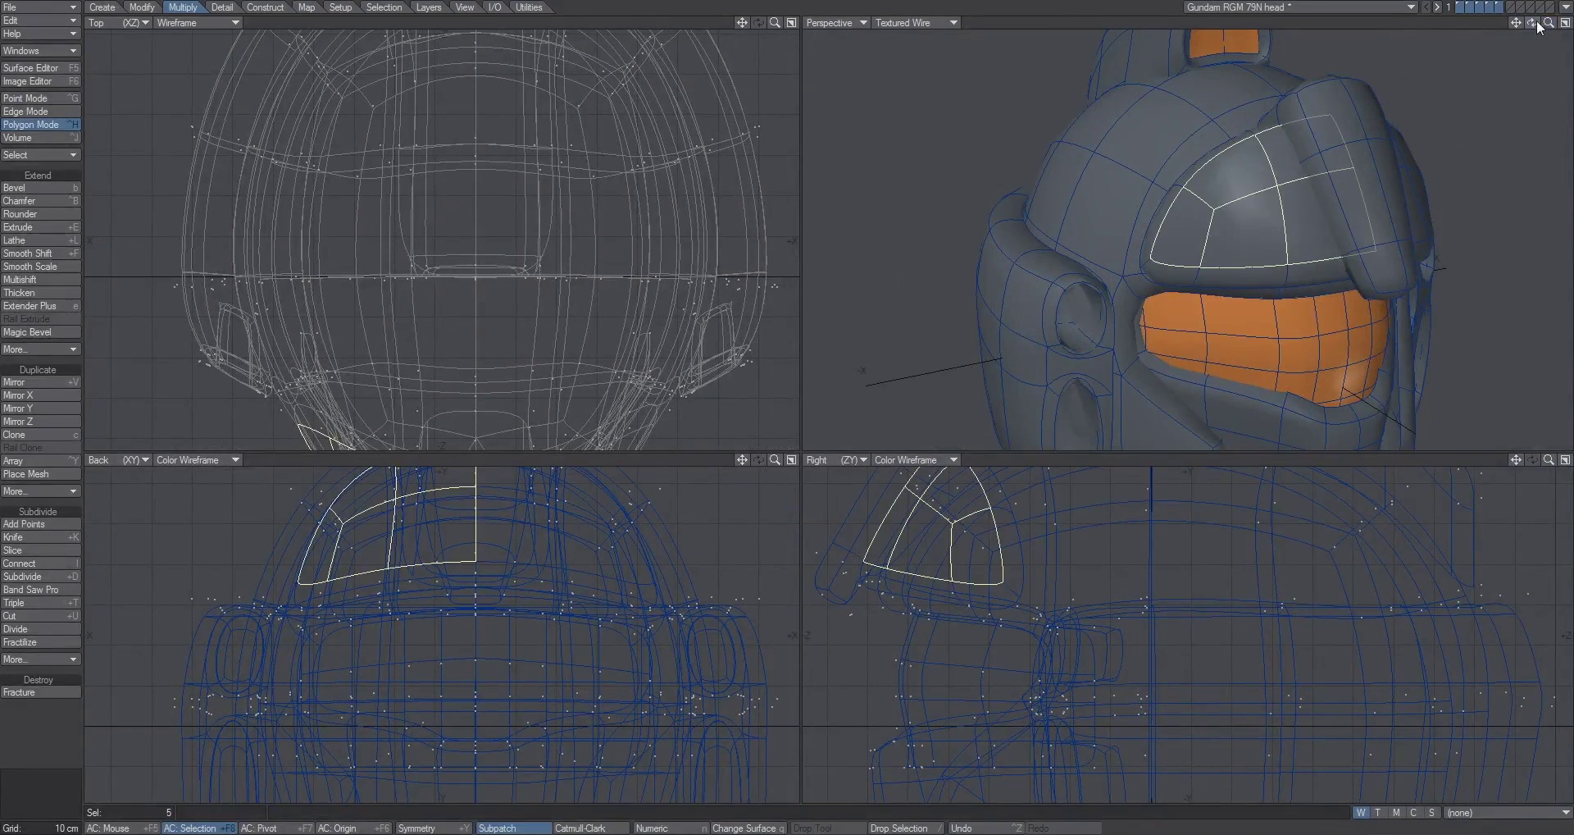
drag(1532, 24, 1468, 30)
mouse_move(1201, 184)
shift+mouse_down()
mouse_move(1258, 196)
mouse_move(1206, 251)
mouse_move(1288, 238)
shift+mouse_up()
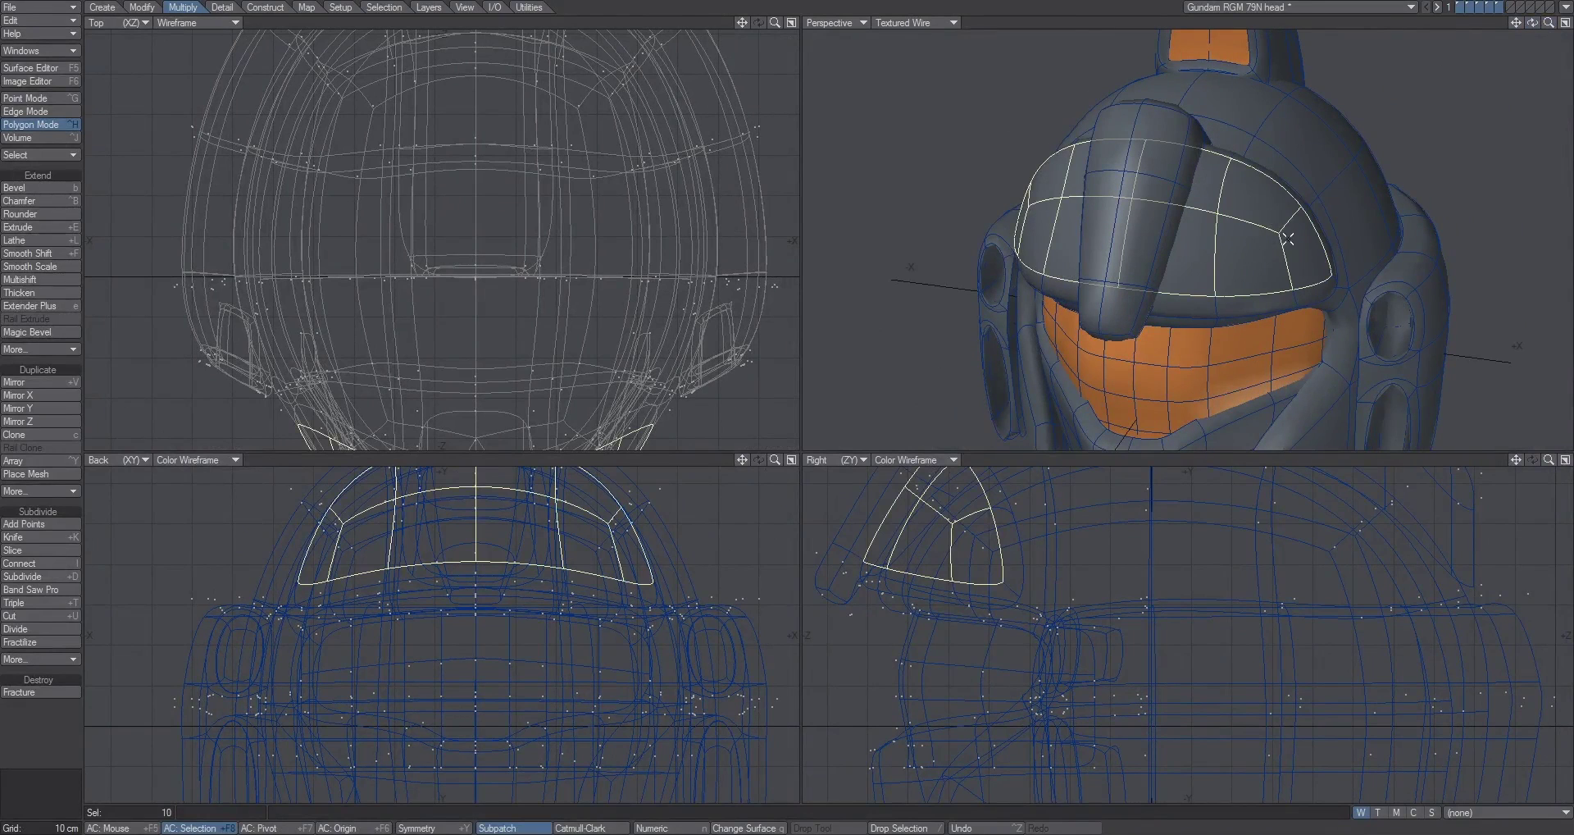
drag(1532, 25, 1533, 26)
key(t)
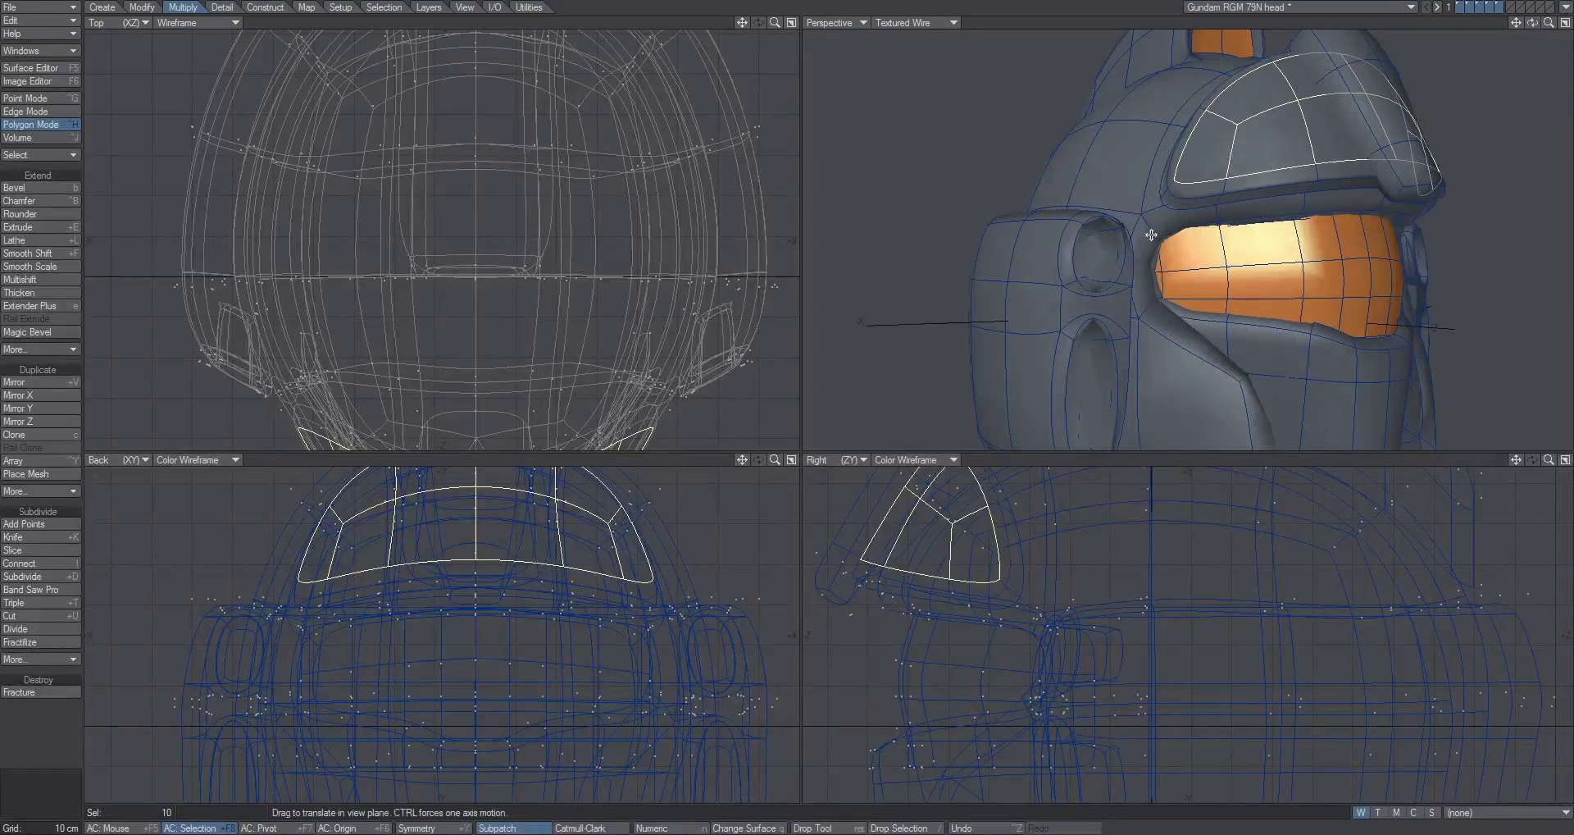
drag(910, 554, 900, 553)
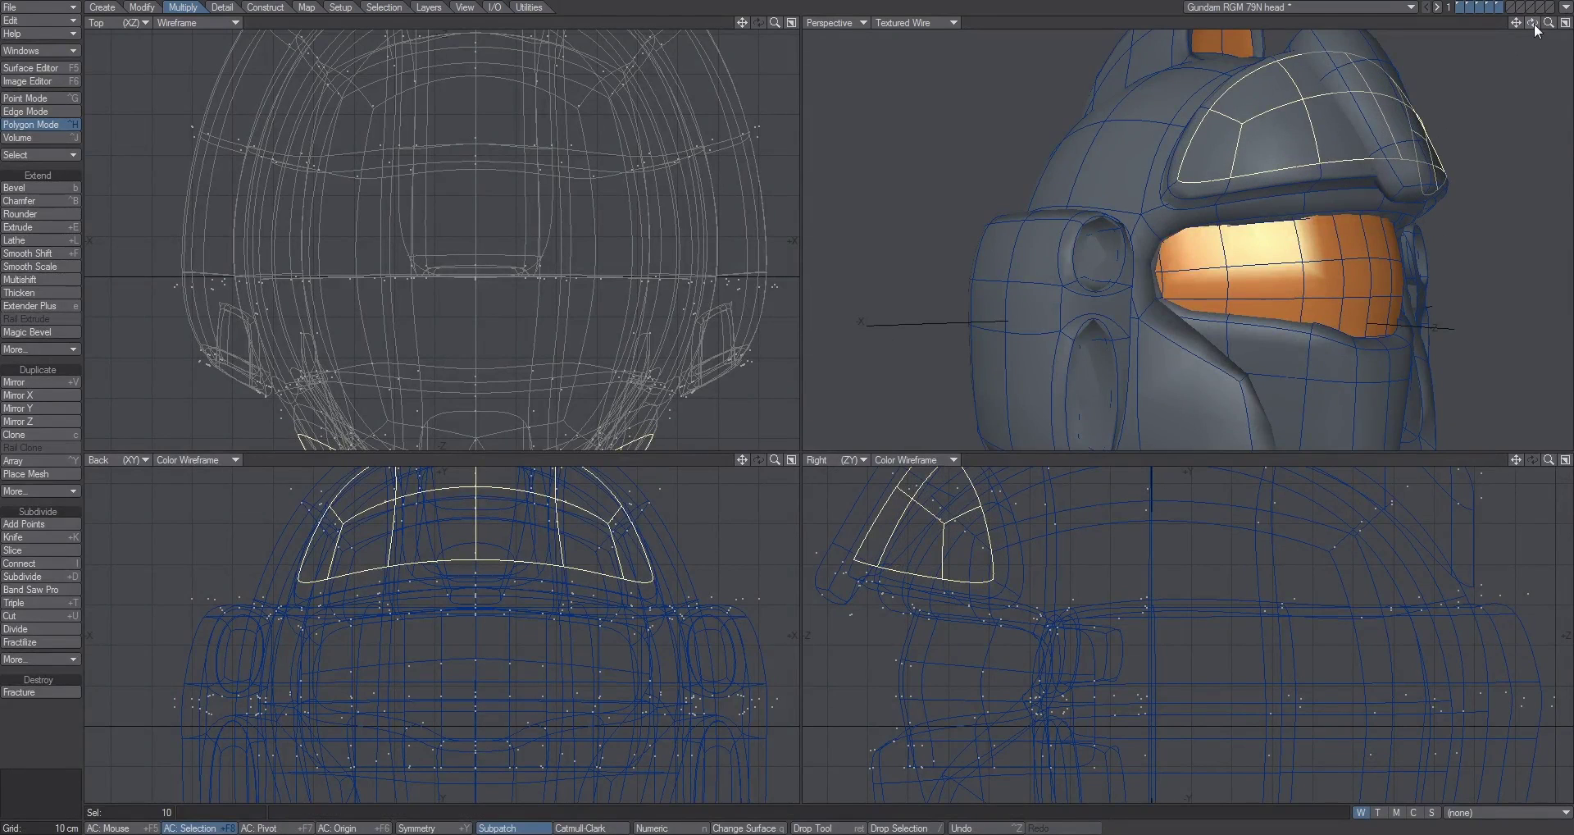
mouse_move(1532, 23)
mouse_down()
mouse_move(1550, 23)
mouse_move(1515, 24)
mouse_move(1545, 28)
mouse_up()
key(slash)
Extend the six front polygons of the forehead crest with Extender Plus, move them slightly, and clear the selection
mouse_move(1238, 138)
mouse_down()
mouse_move(1207, 256)
mouse_move(1236, 341)
mouse_move(1260, 343)
mouse_up()
key(e)
key(t)
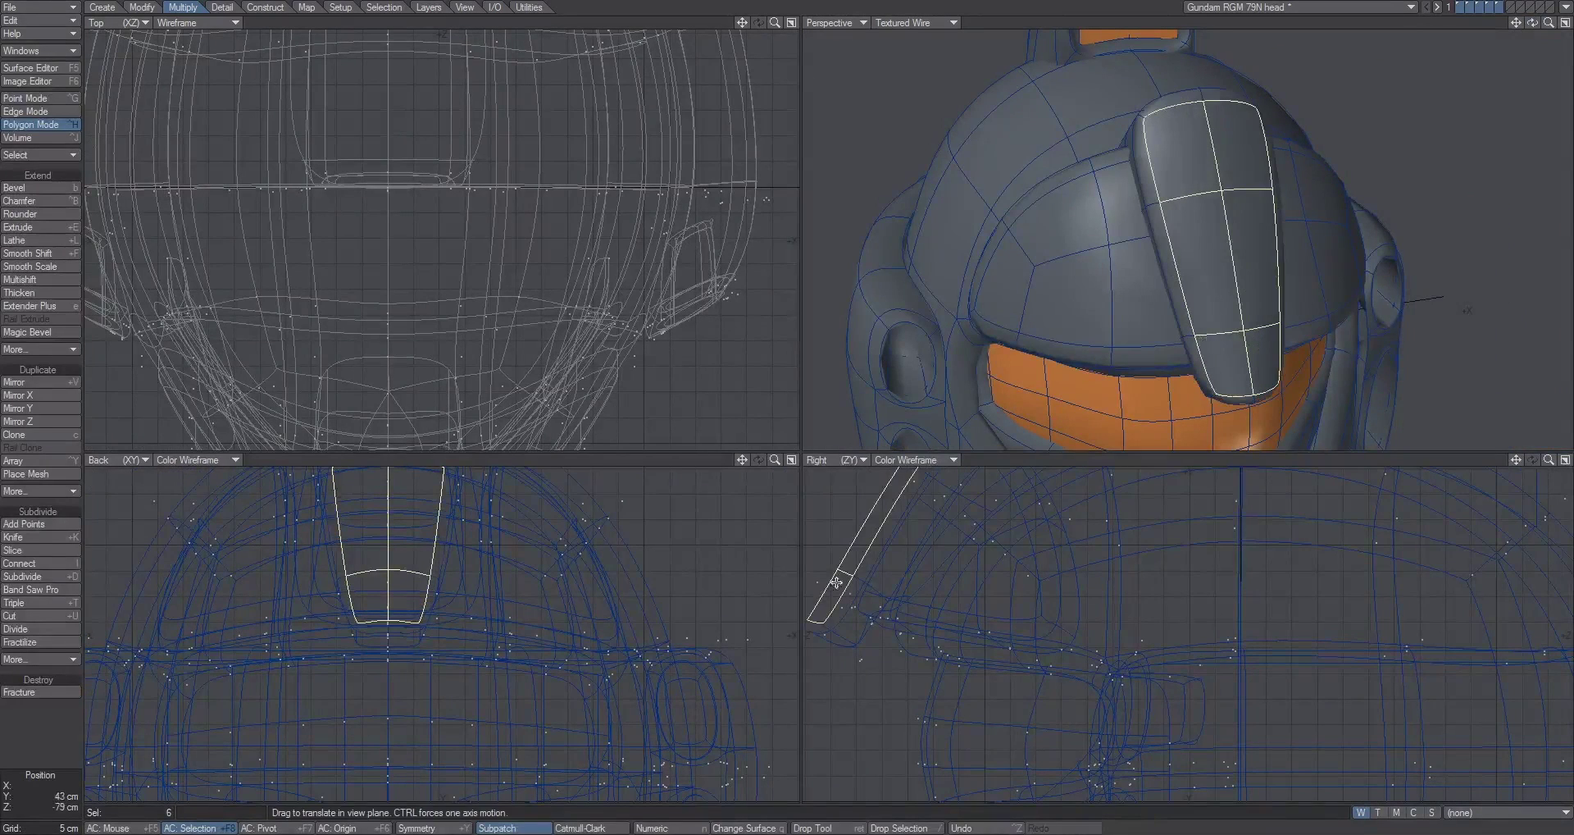
drag(859, 551, 869, 545)
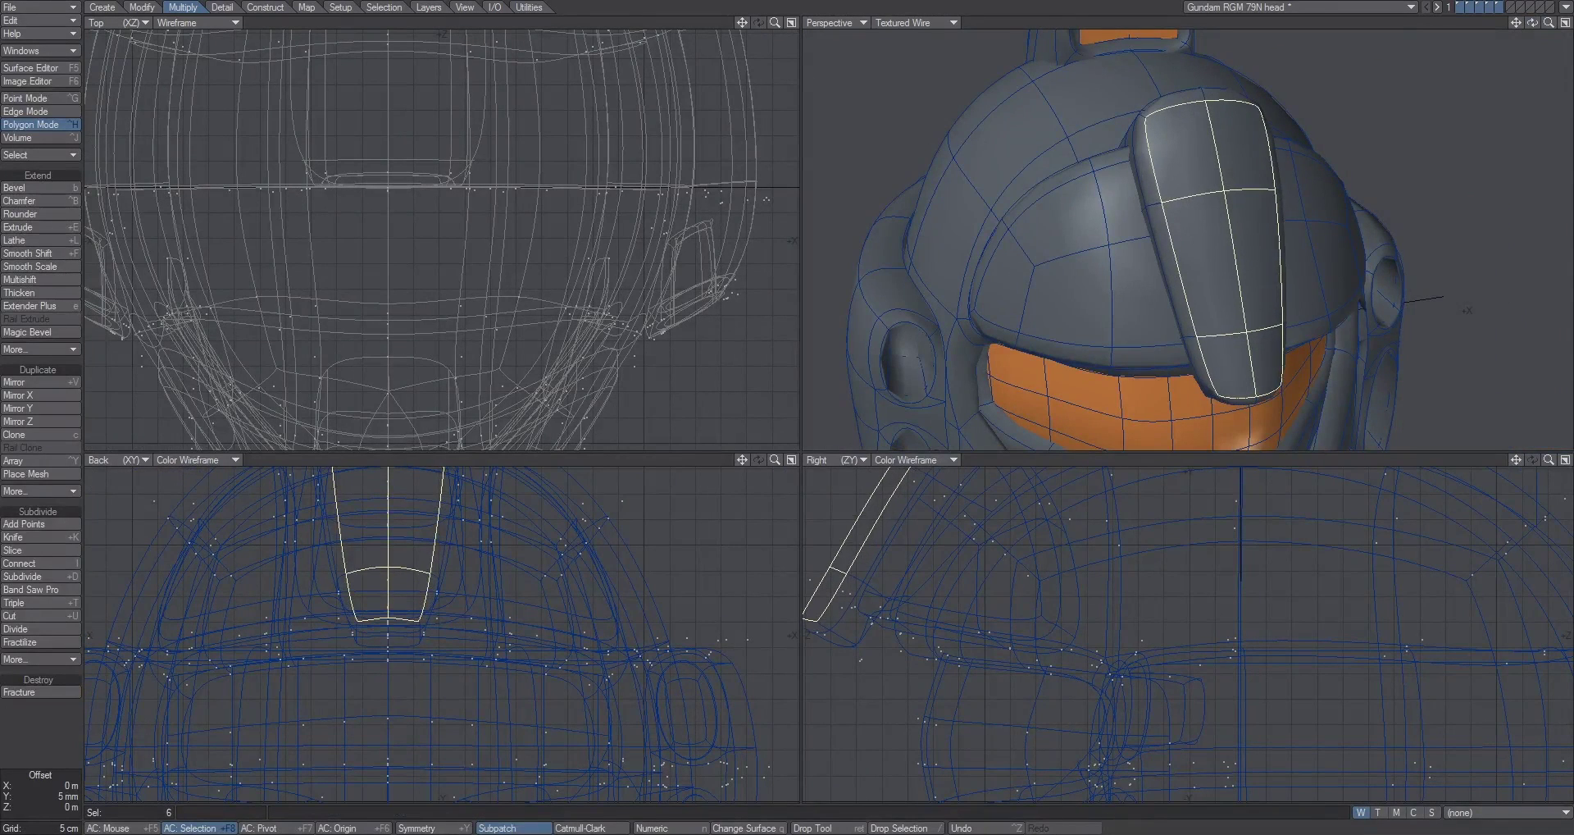
key(space)
key(slash)
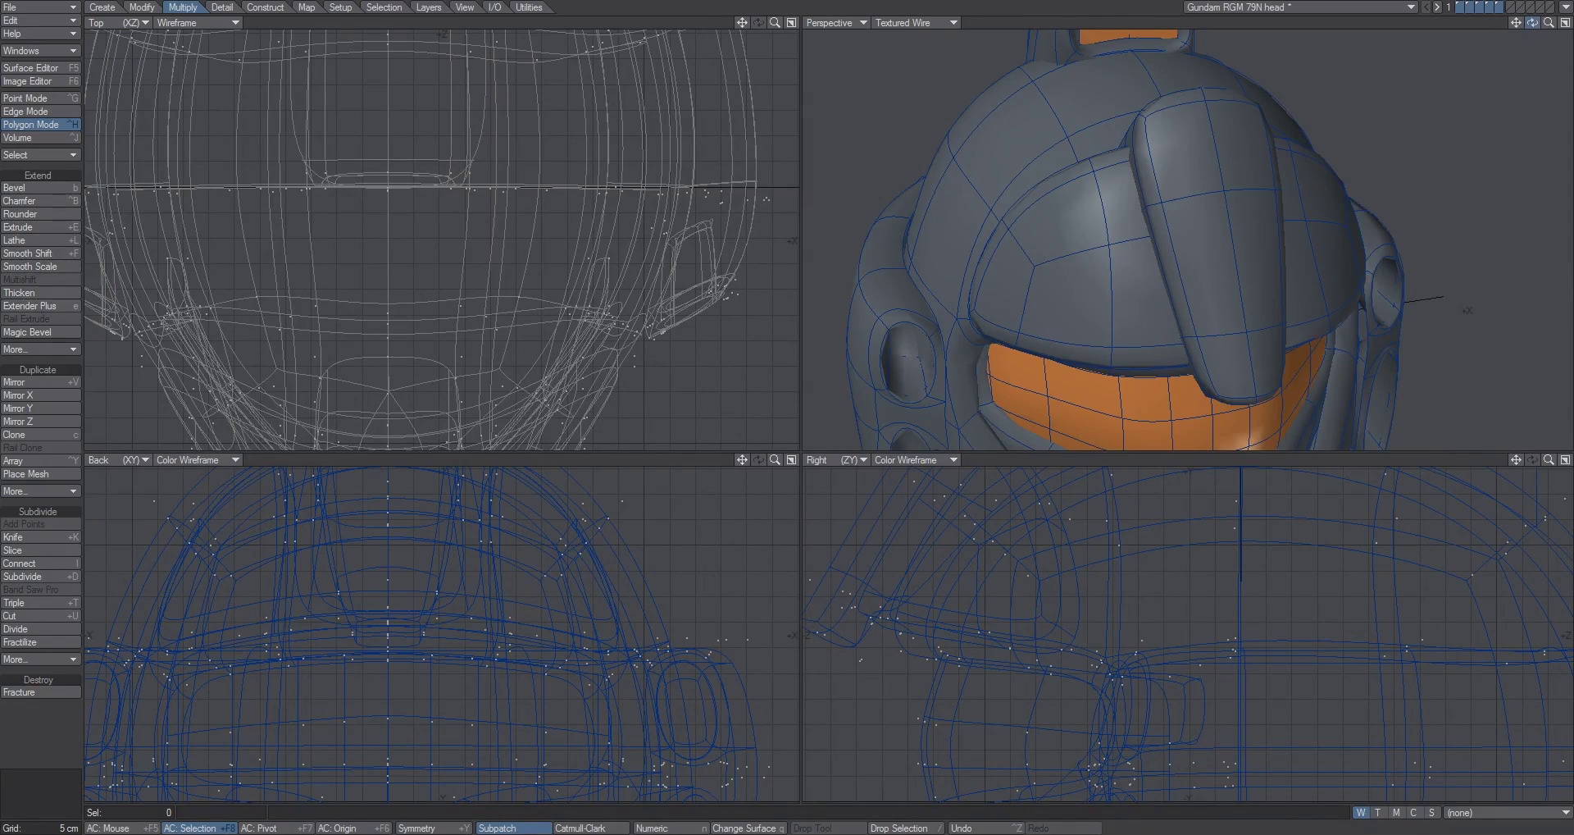
Select the edge loop running down the middle of the forehead crest and chamfer it by a small amount
drag(1532, 22, 1131, 75)
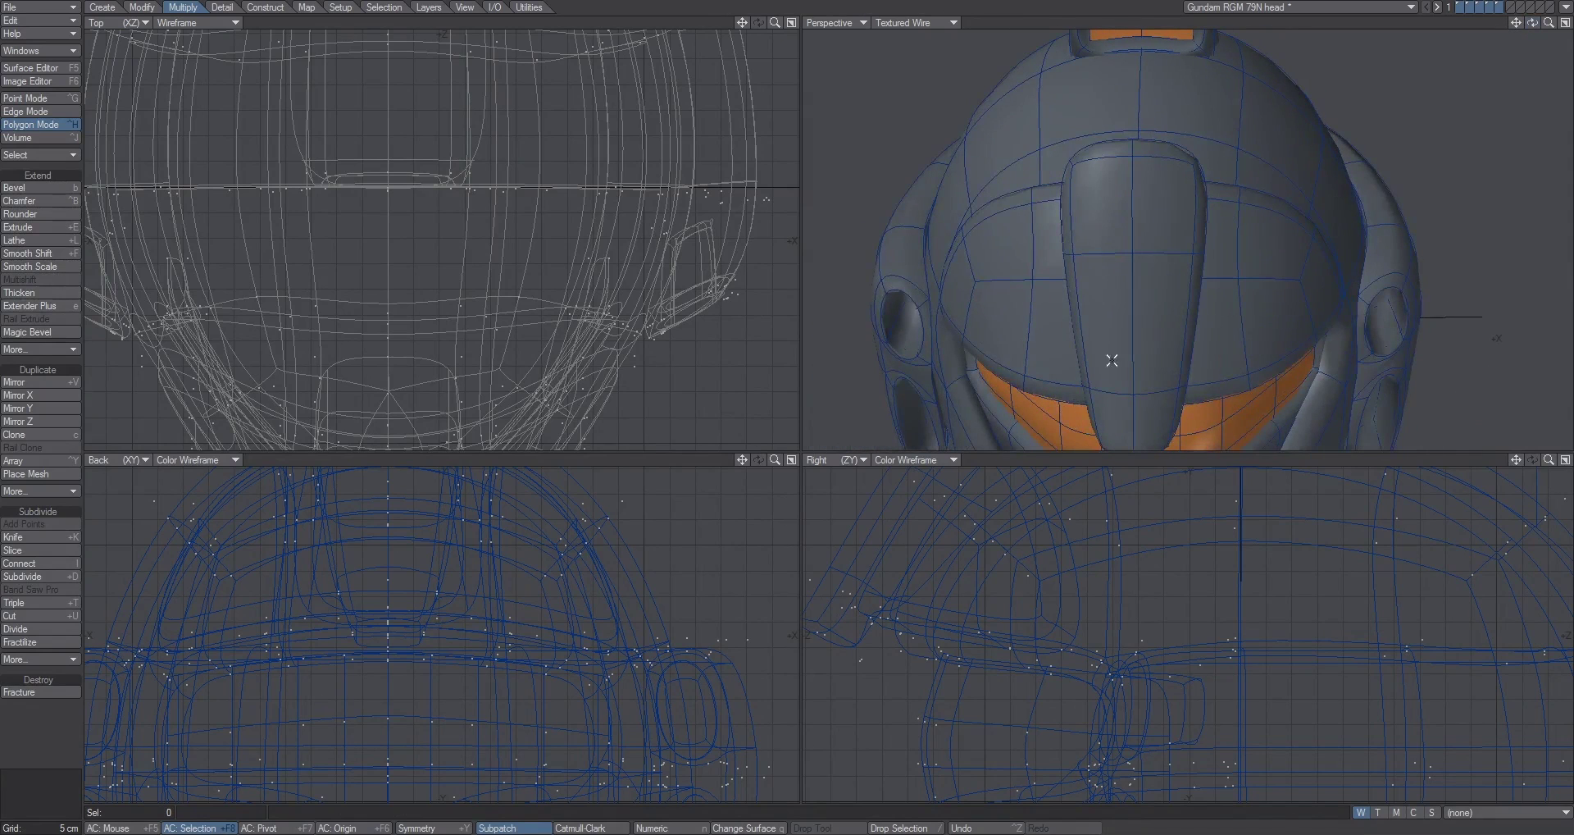
key(space)
key(space)
click(1133, 197)
shift+click(1132, 287)
key(ctrl+l)
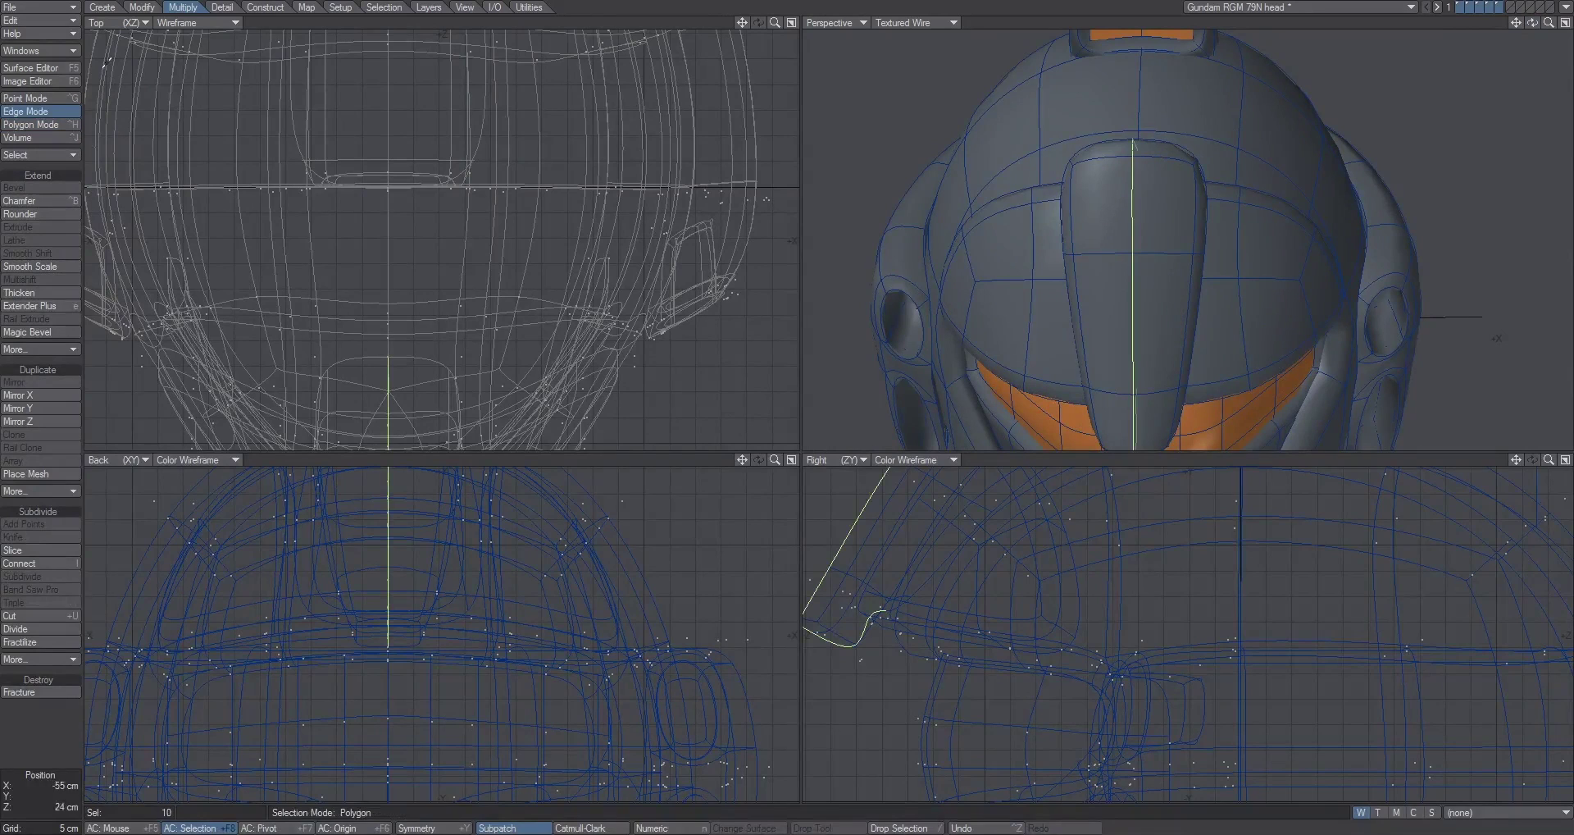
click(46, 349)
click(76, 353)
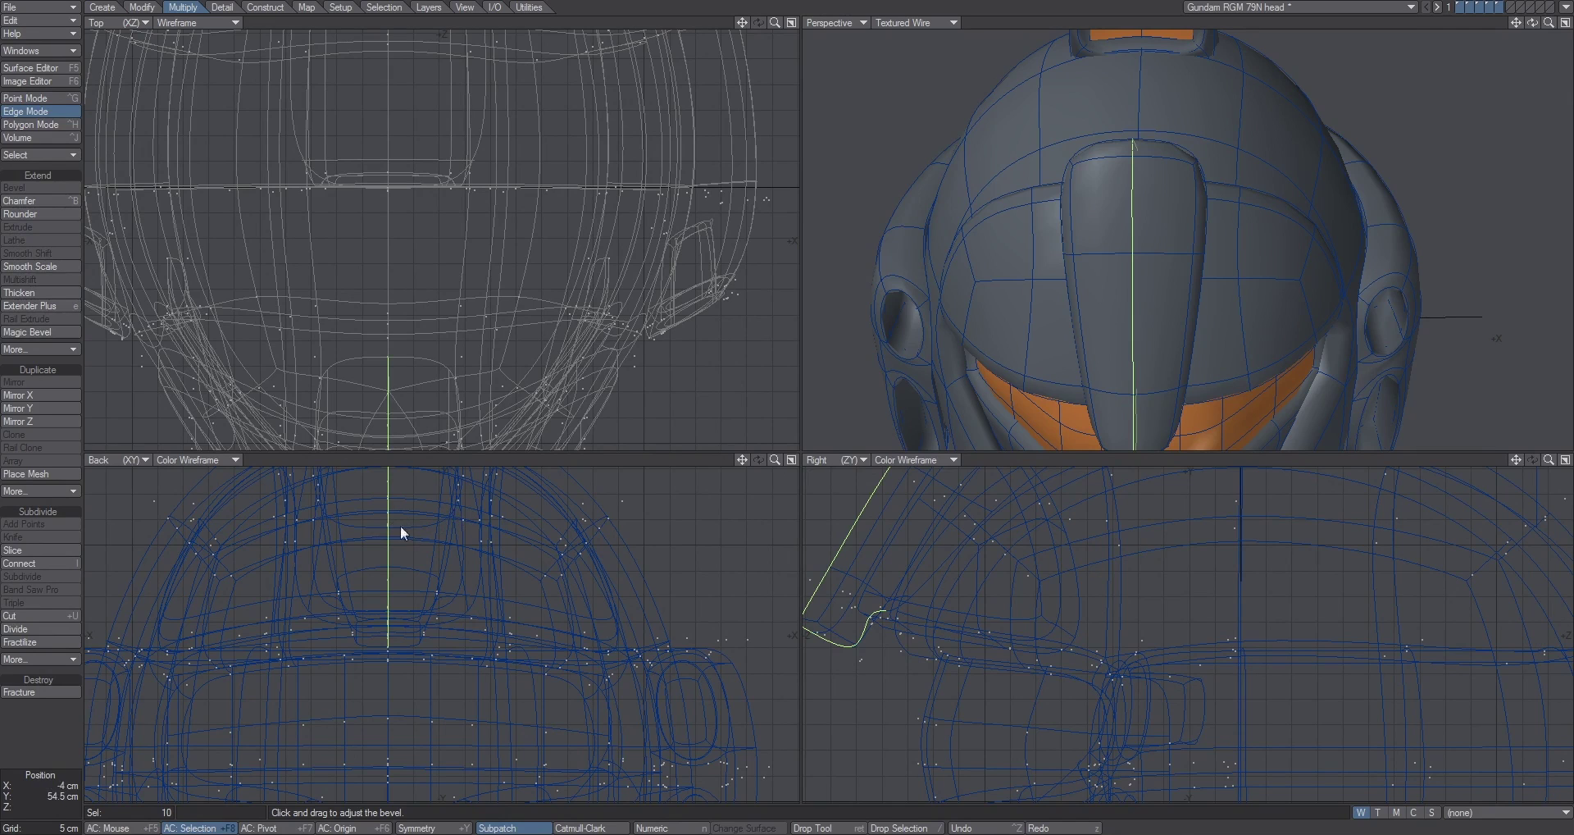
click(56, 202)
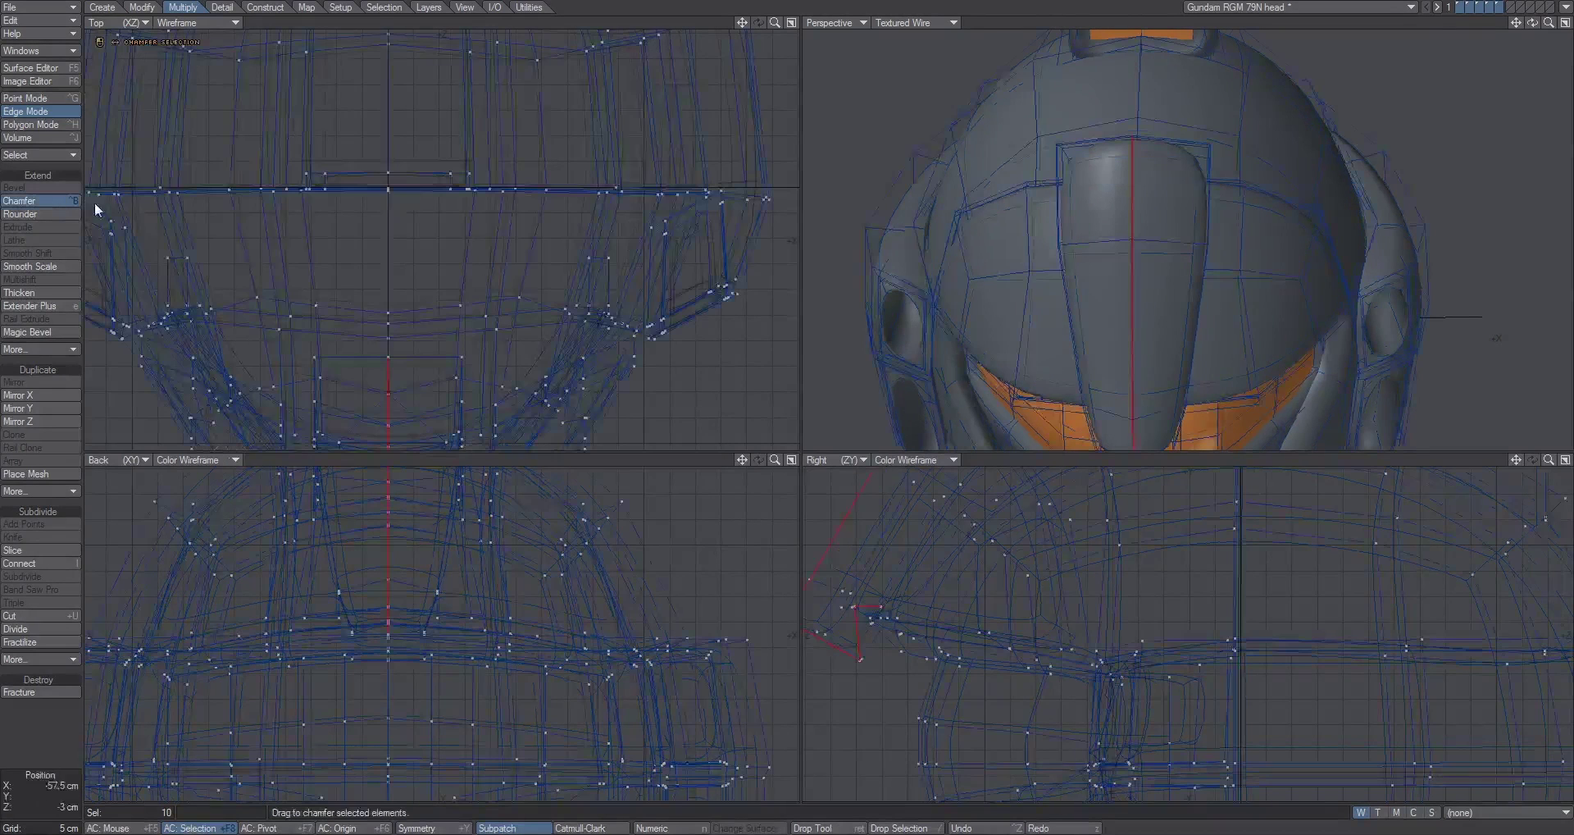
drag(376, 544, 361, 544)
key(space)
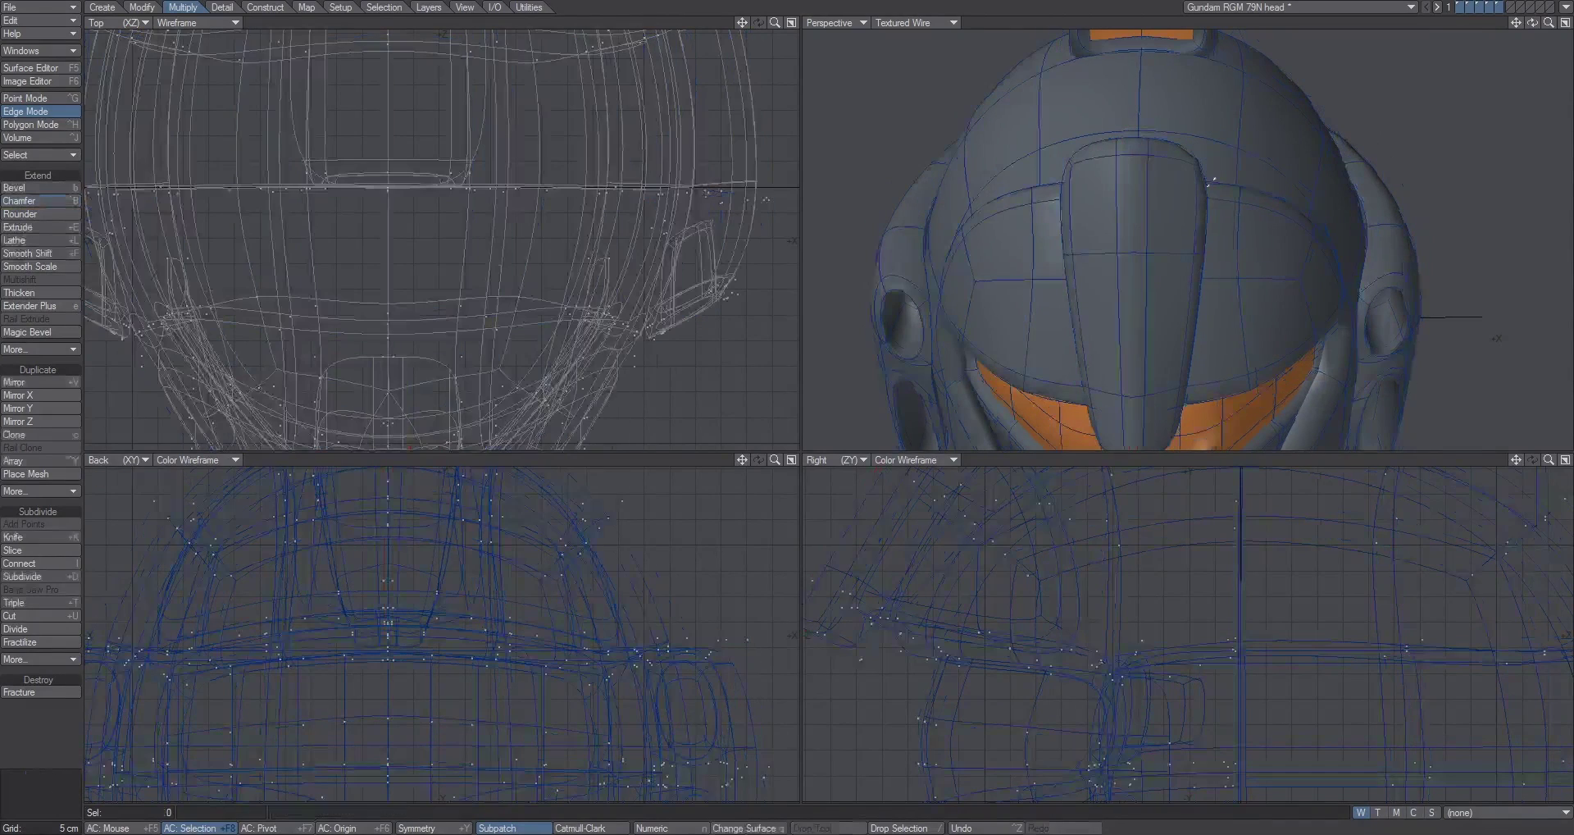
mouse_move(1534, 25)
mouse_down()
mouse_move(1525, 1)
mouse_move(1521, 205)
mouse_move(1570, 28)
mouse_move(1513, 35)
mouse_move(1500, 54)
mouse_move(1535, 26)
mouse_up()
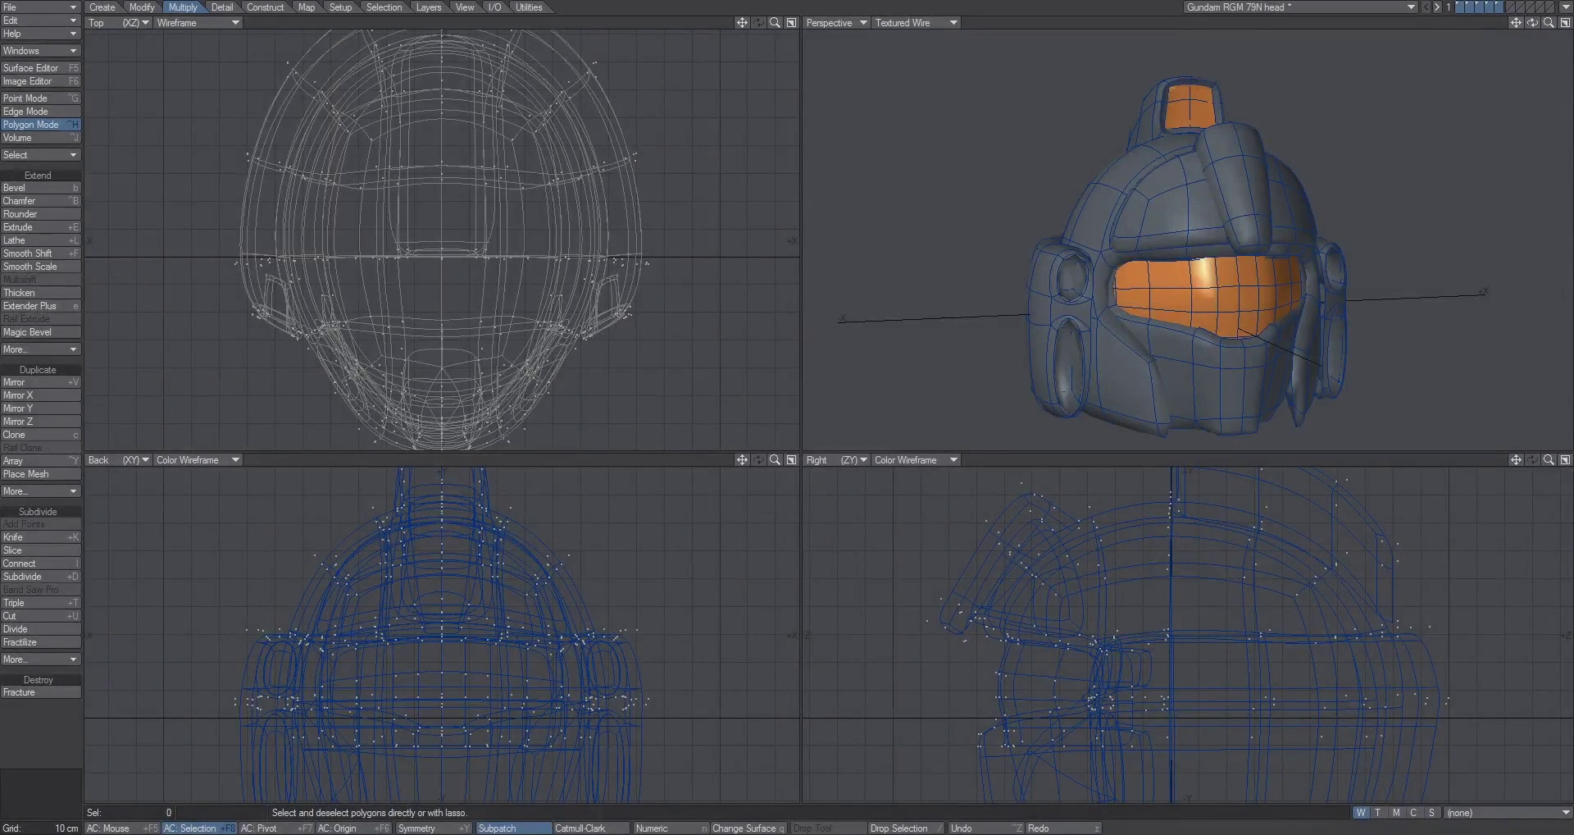
Select the polygon band around the dome's lower edge, slice it with Band Saw Pro at 0.5 %, and clear the selection
mouse_move(1532, 23)
mouse_down()
mouse_move(1505, 24)
mouse_move(1572, 25)
mouse_move(1490, 2)
mouse_move(1463, 27)
mouse_move(1537, 27)
mouse_move(1414, 25)
mouse_move(1532, 24)
mouse_up()
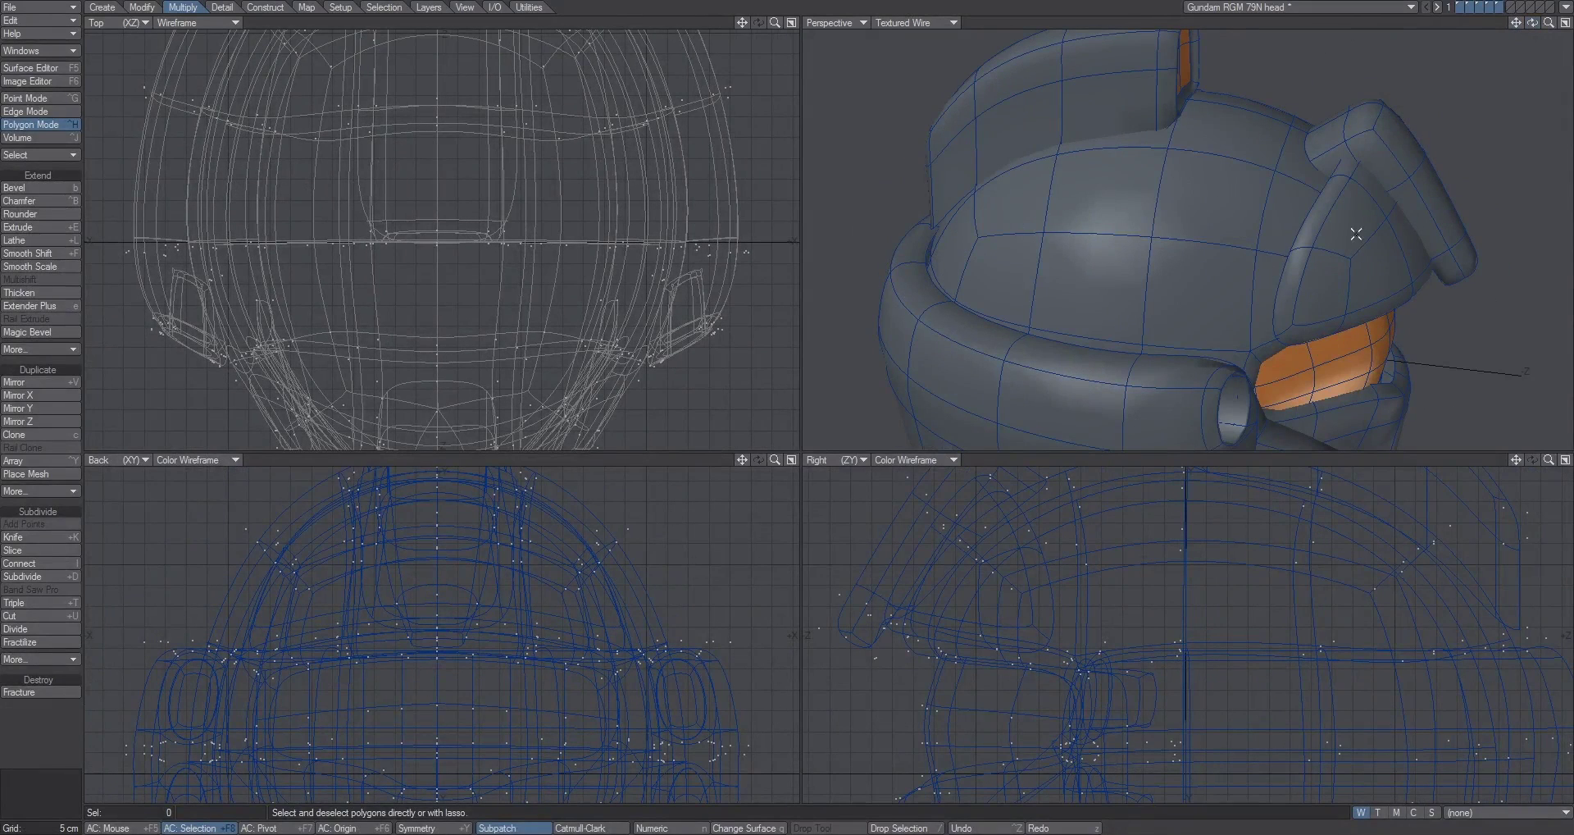
drag(1253, 276, 994, 252)
key(ctrl+l)
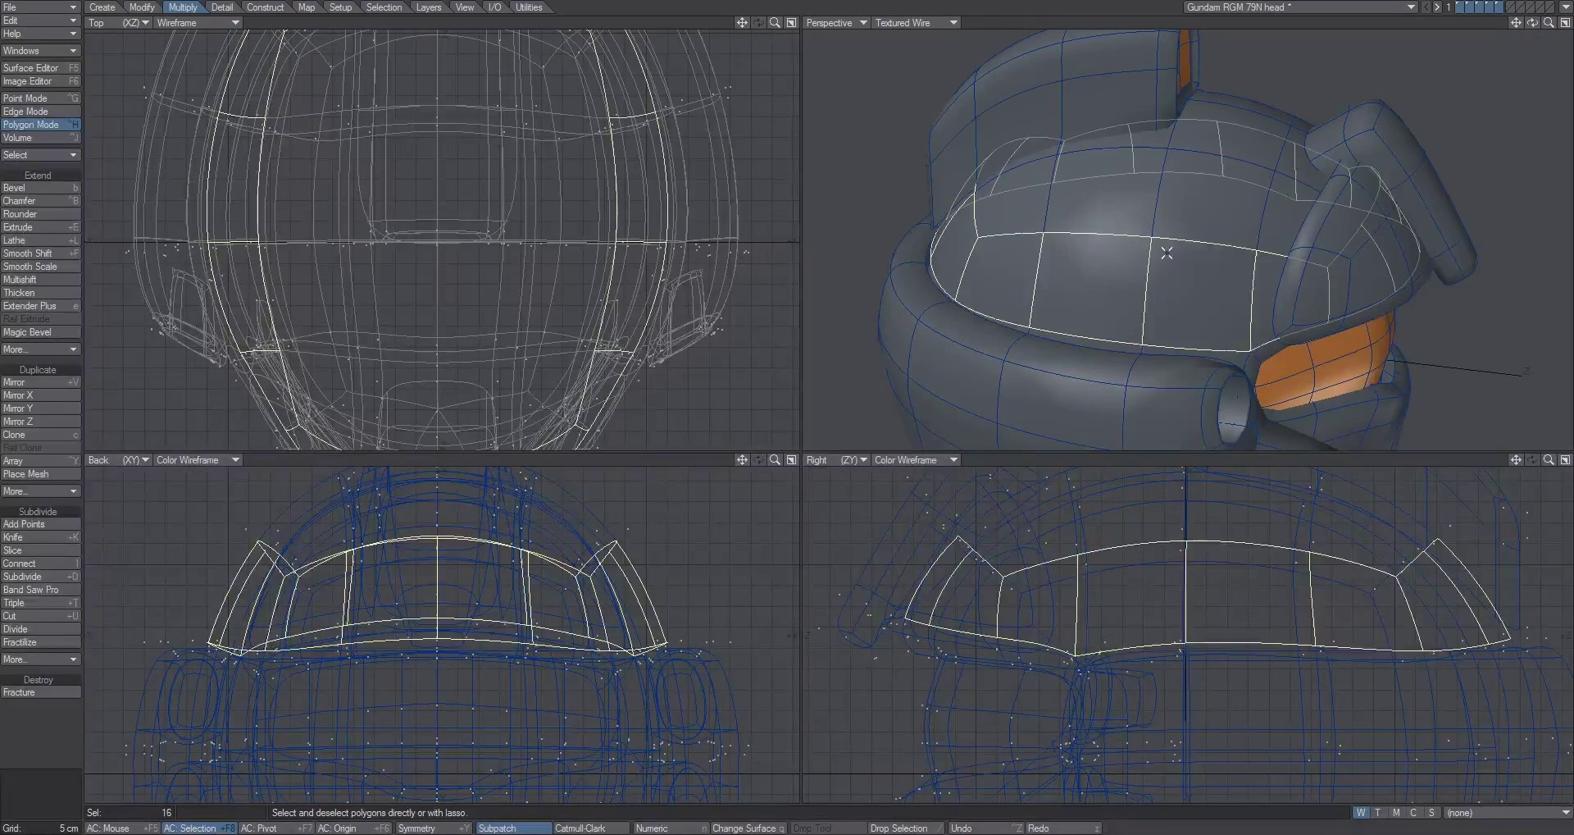
drag(1533, 29, 1453, 163)
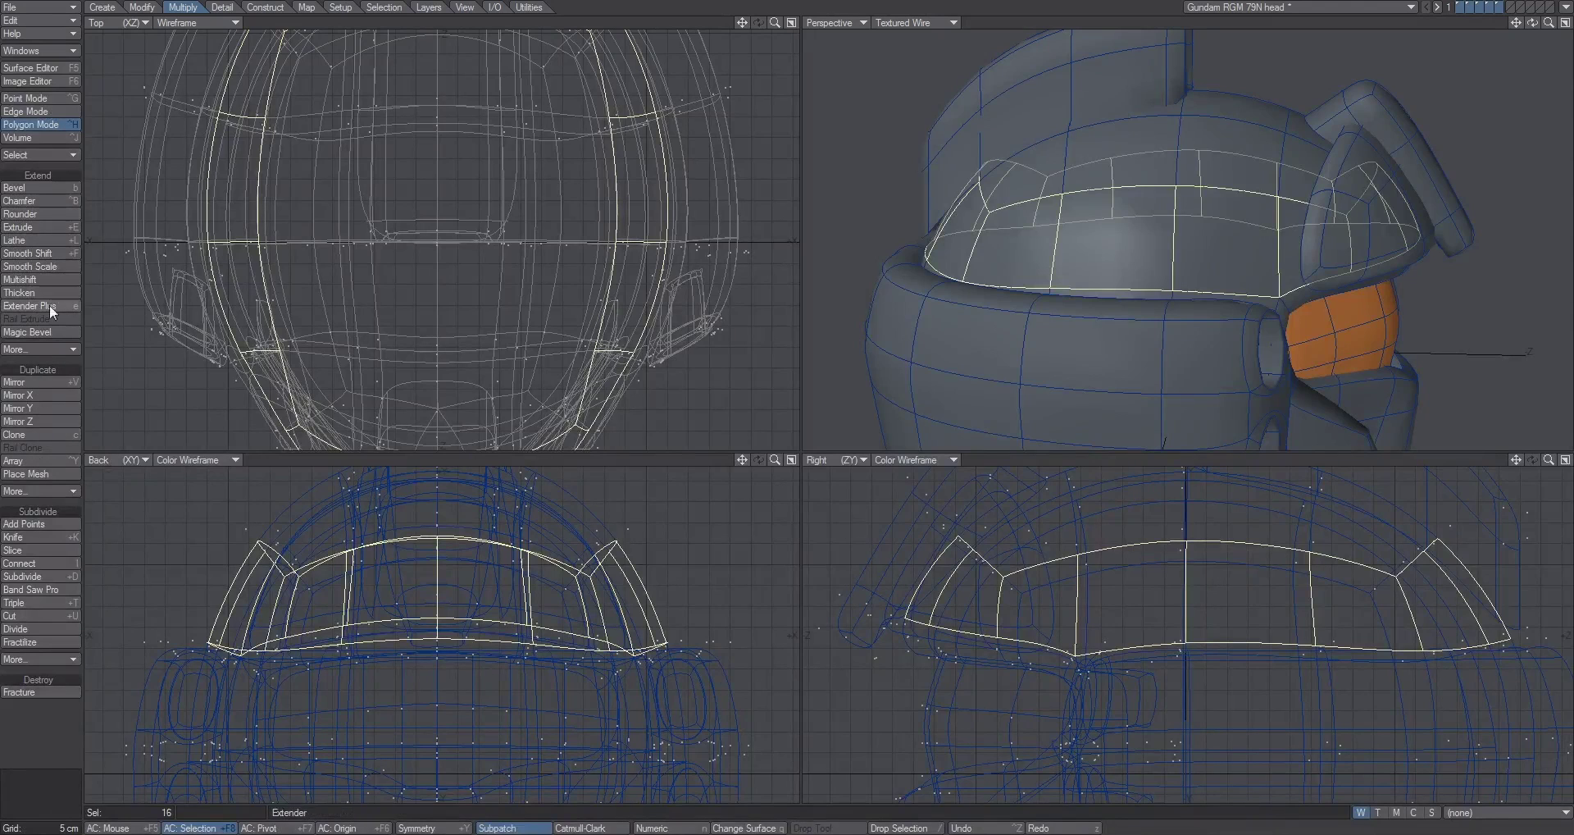
click(24, 590)
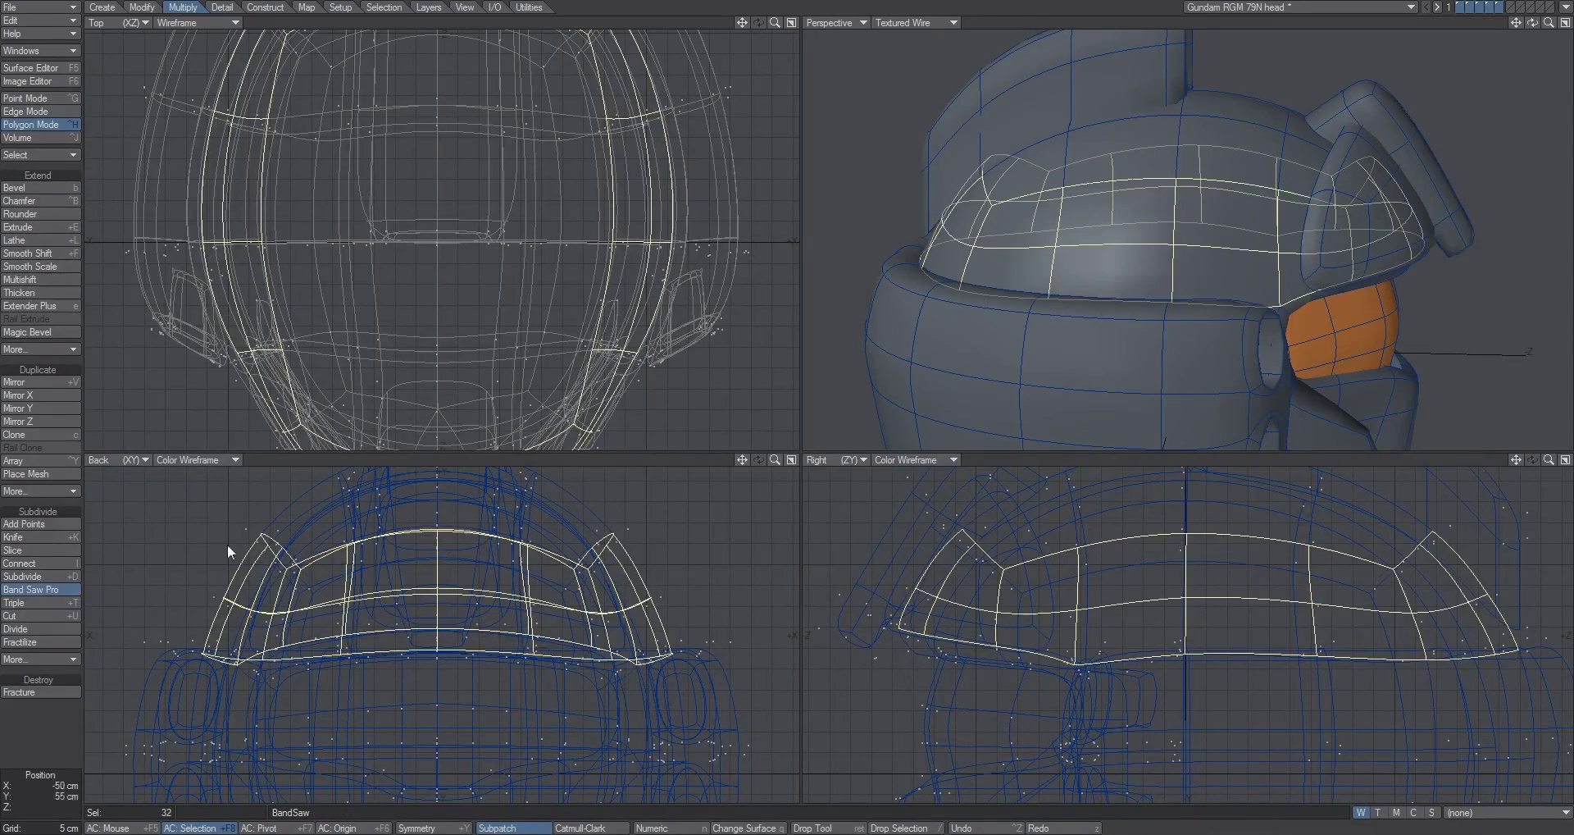
key(n)
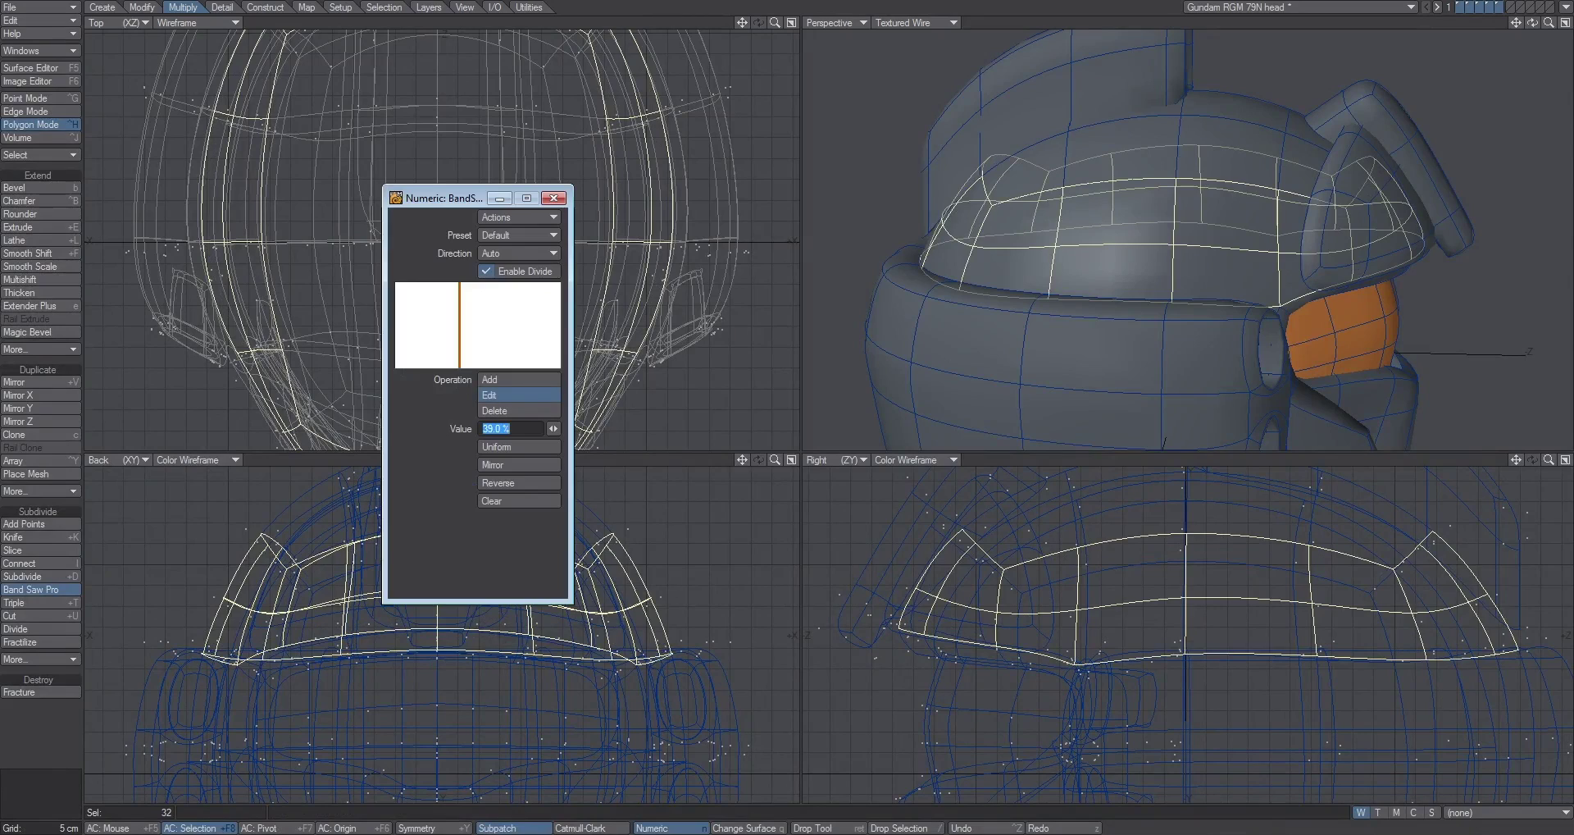
mouse_move(553, 428)
mouse_down()
mouse_move(648, 428)
mouse_move(526, 428)
mouse_up()
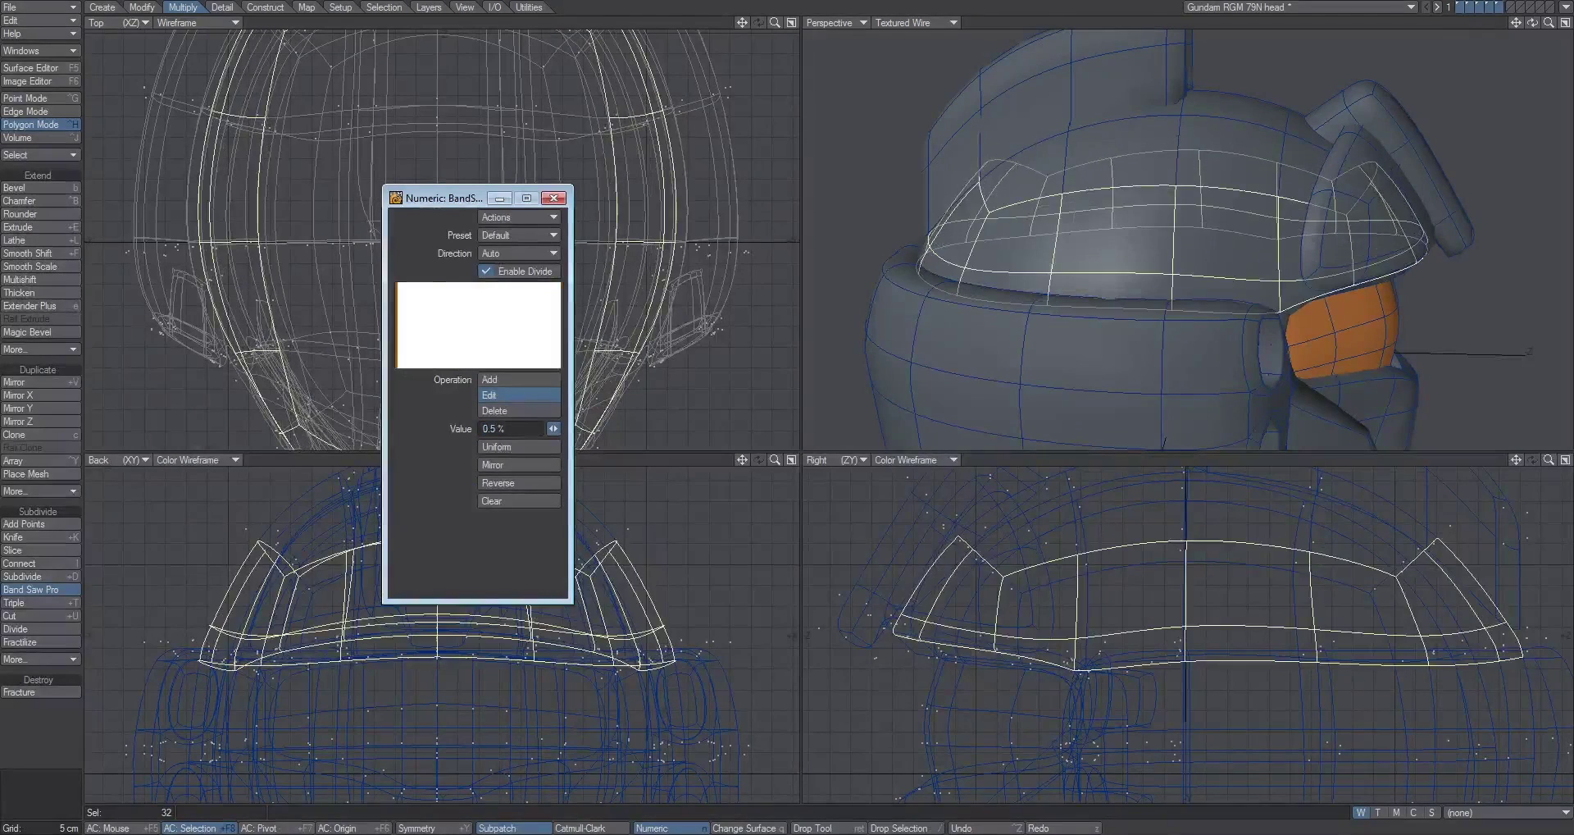
drag(553, 428, 606, 428)
click(553, 197)
key(slash)
Select the polygon band just above the new cut around the dome and slice it again with Band Saw Pro, adjusting the cut position
drag(1217, 246, 995, 217)
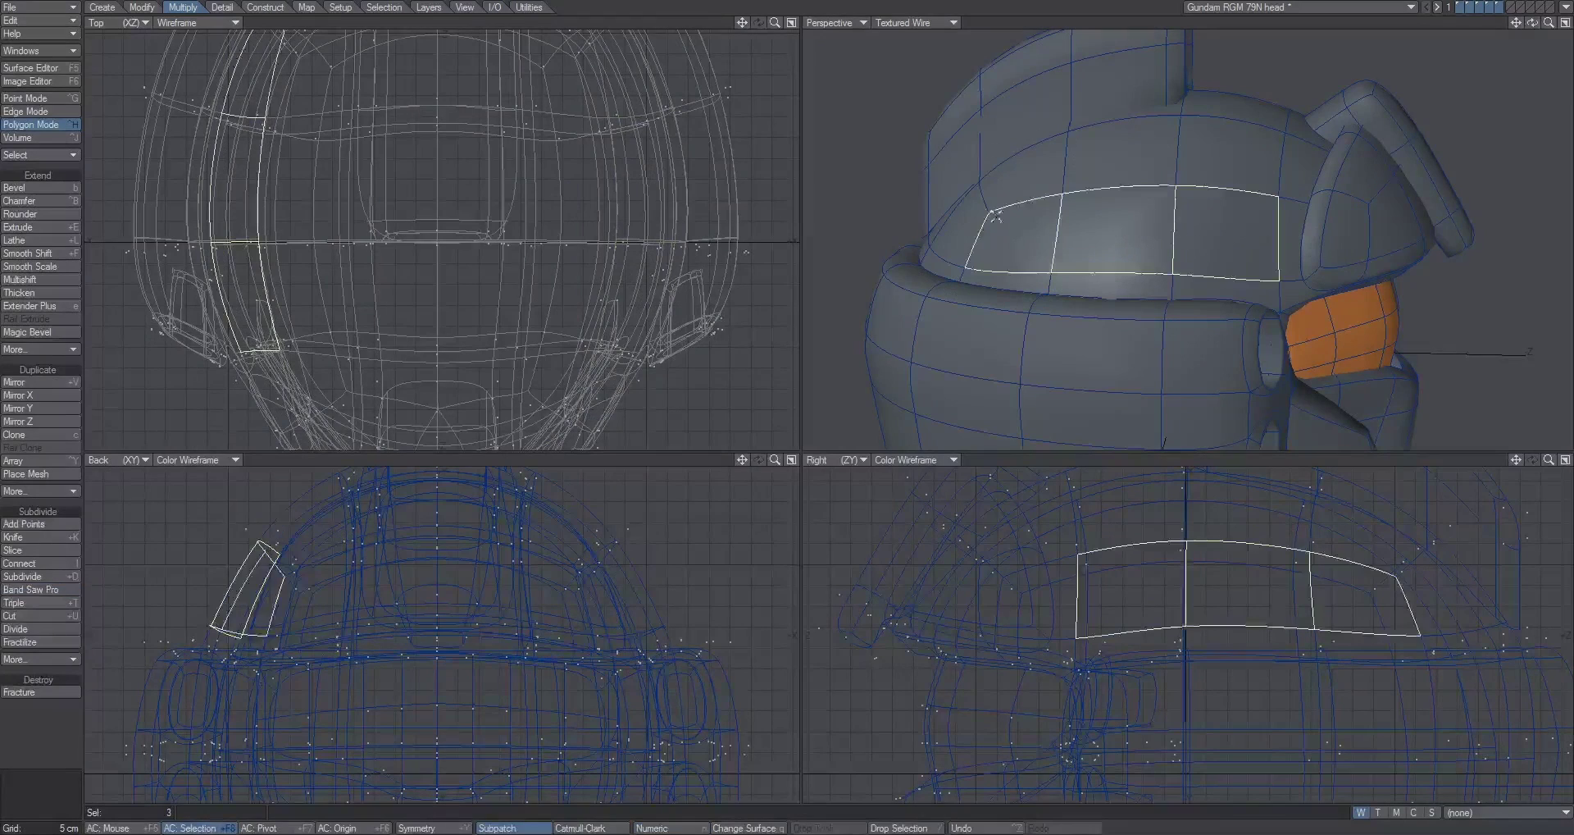
key(ctrl+l)
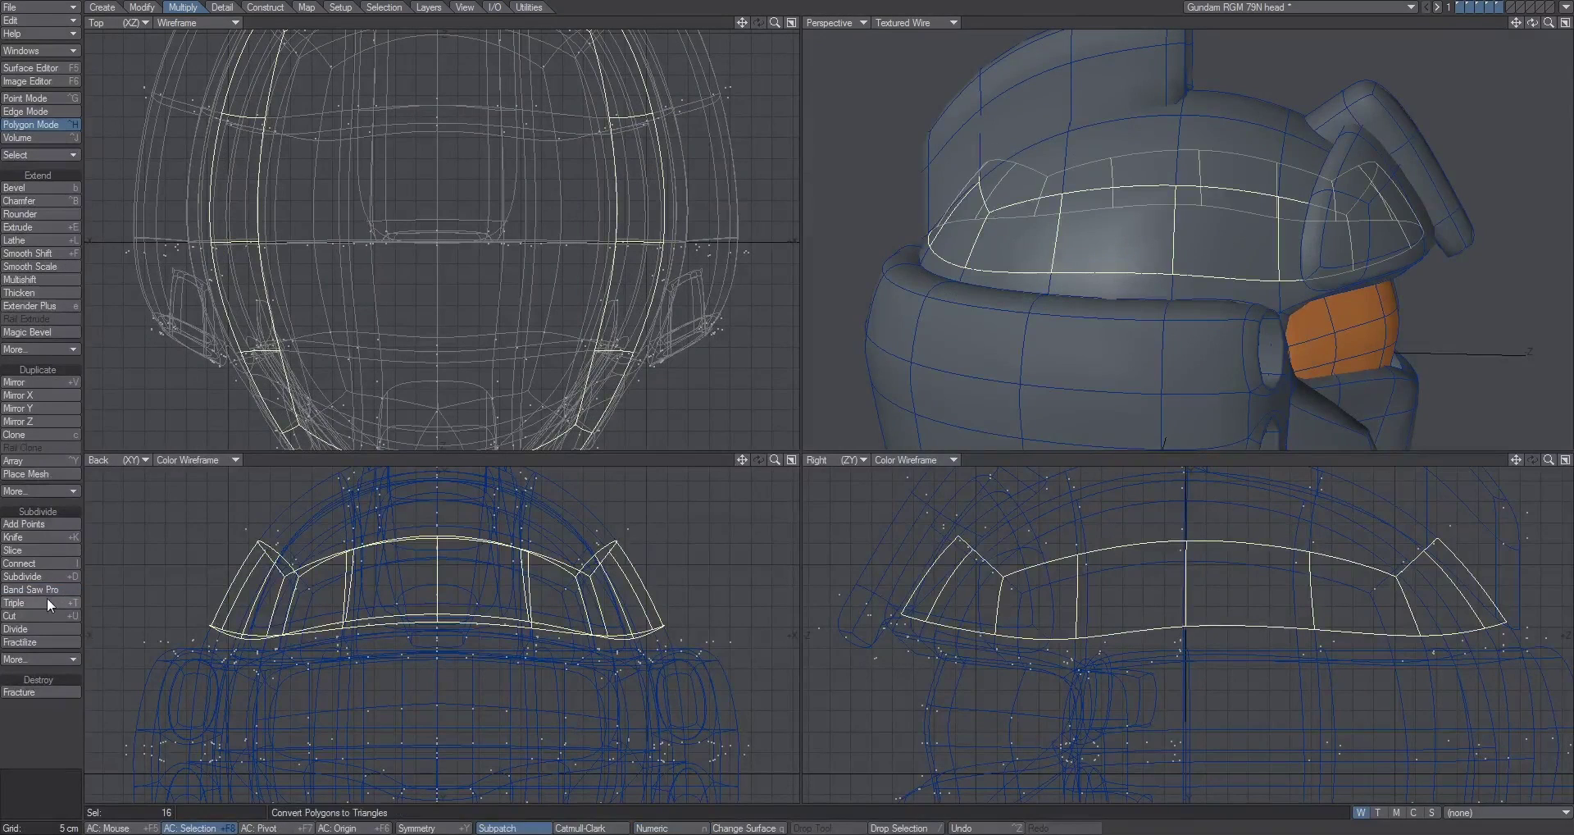
click(80, 587)
key(n)
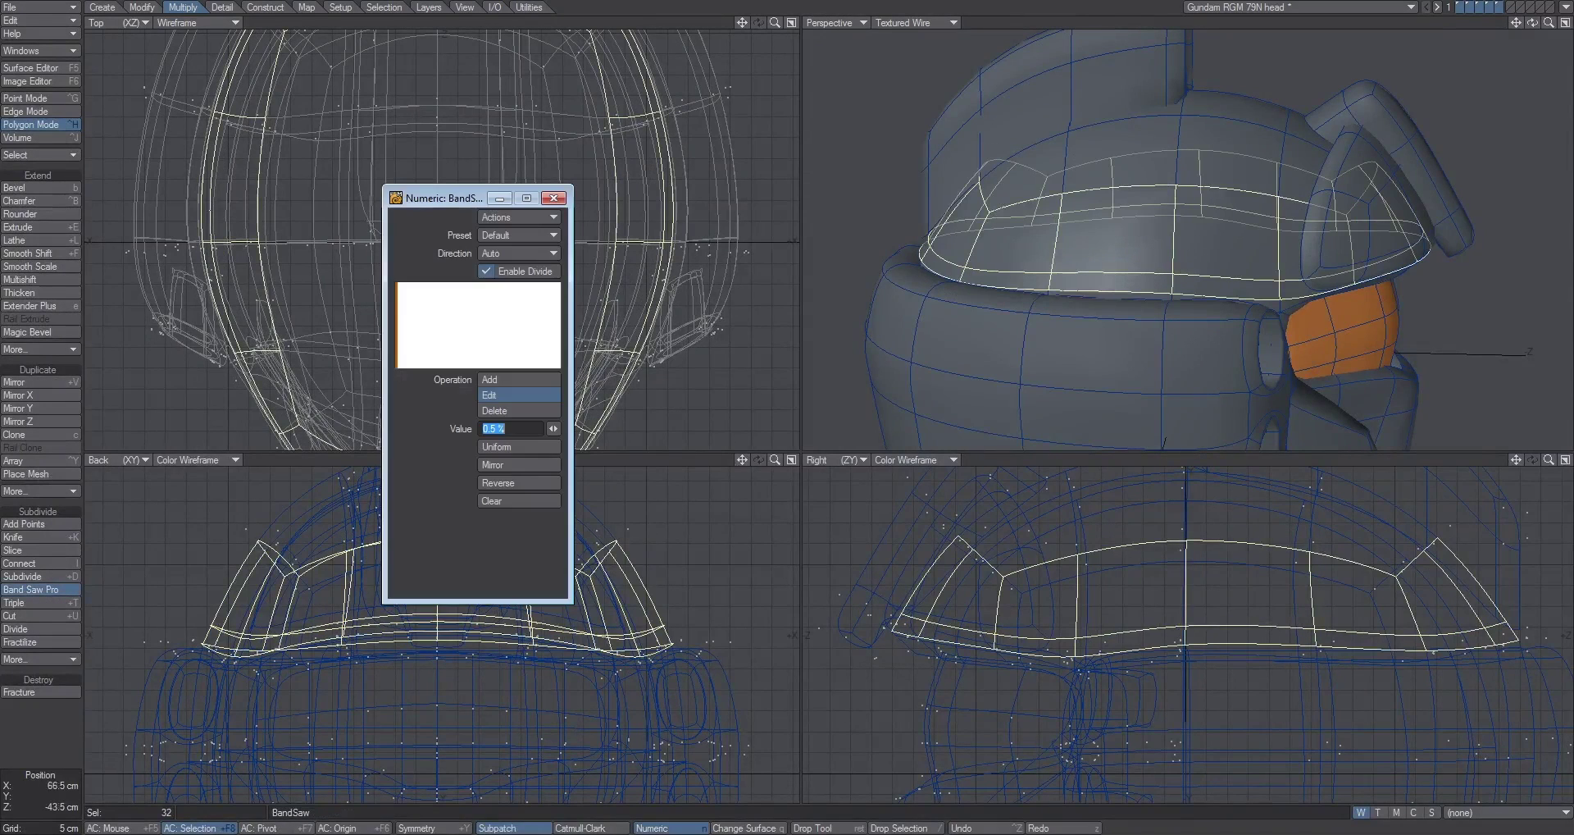
drag(553, 428, 513, 428)
key(n)
key(space)
Select the new edge loop around the dome's lower part and scale it up slightly
key(space)
key(space)
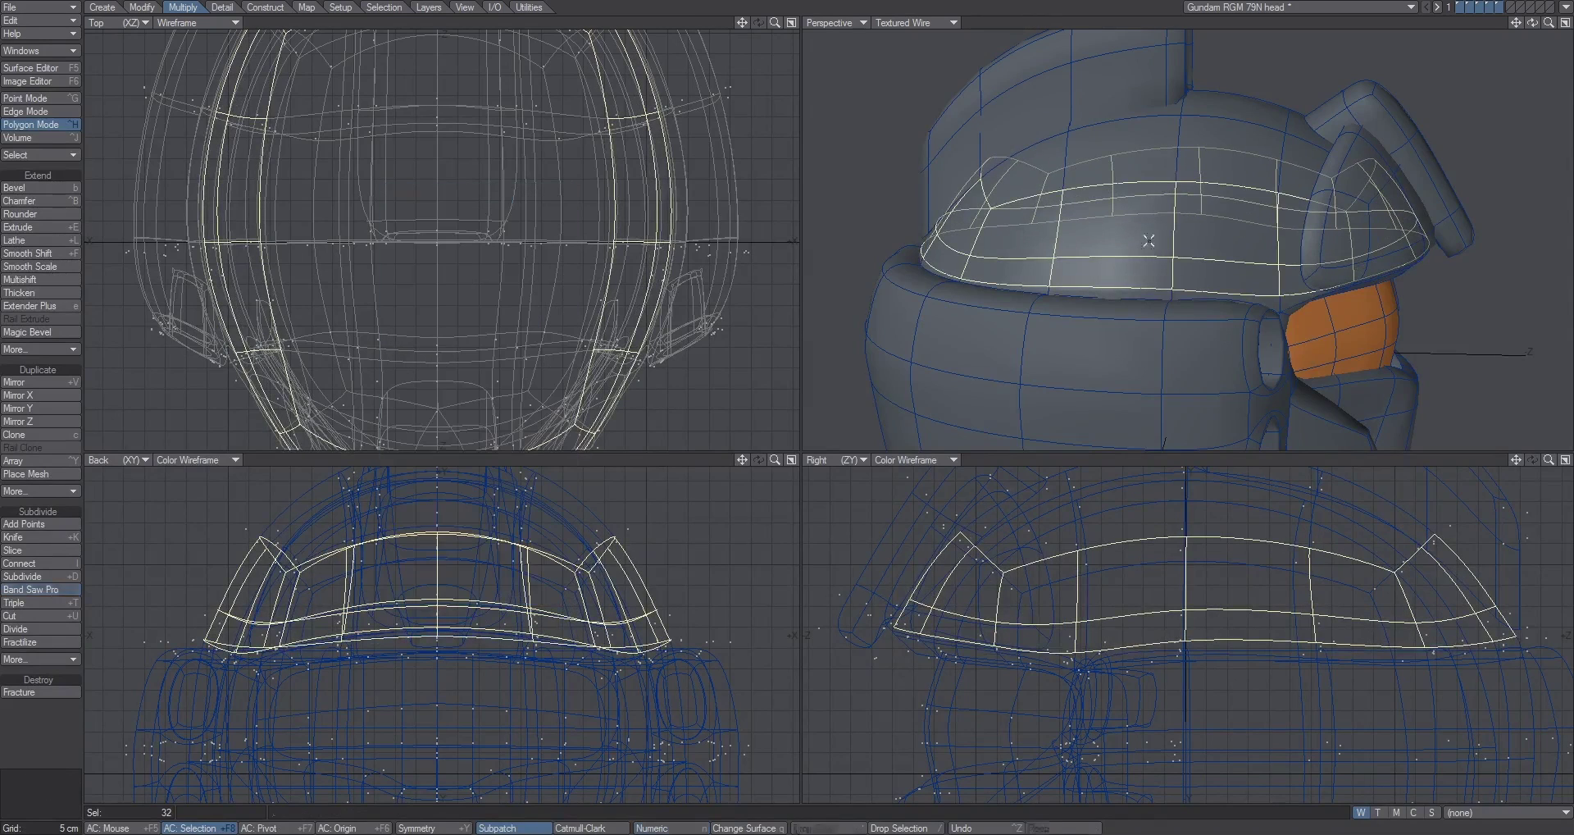
click(1132, 261)
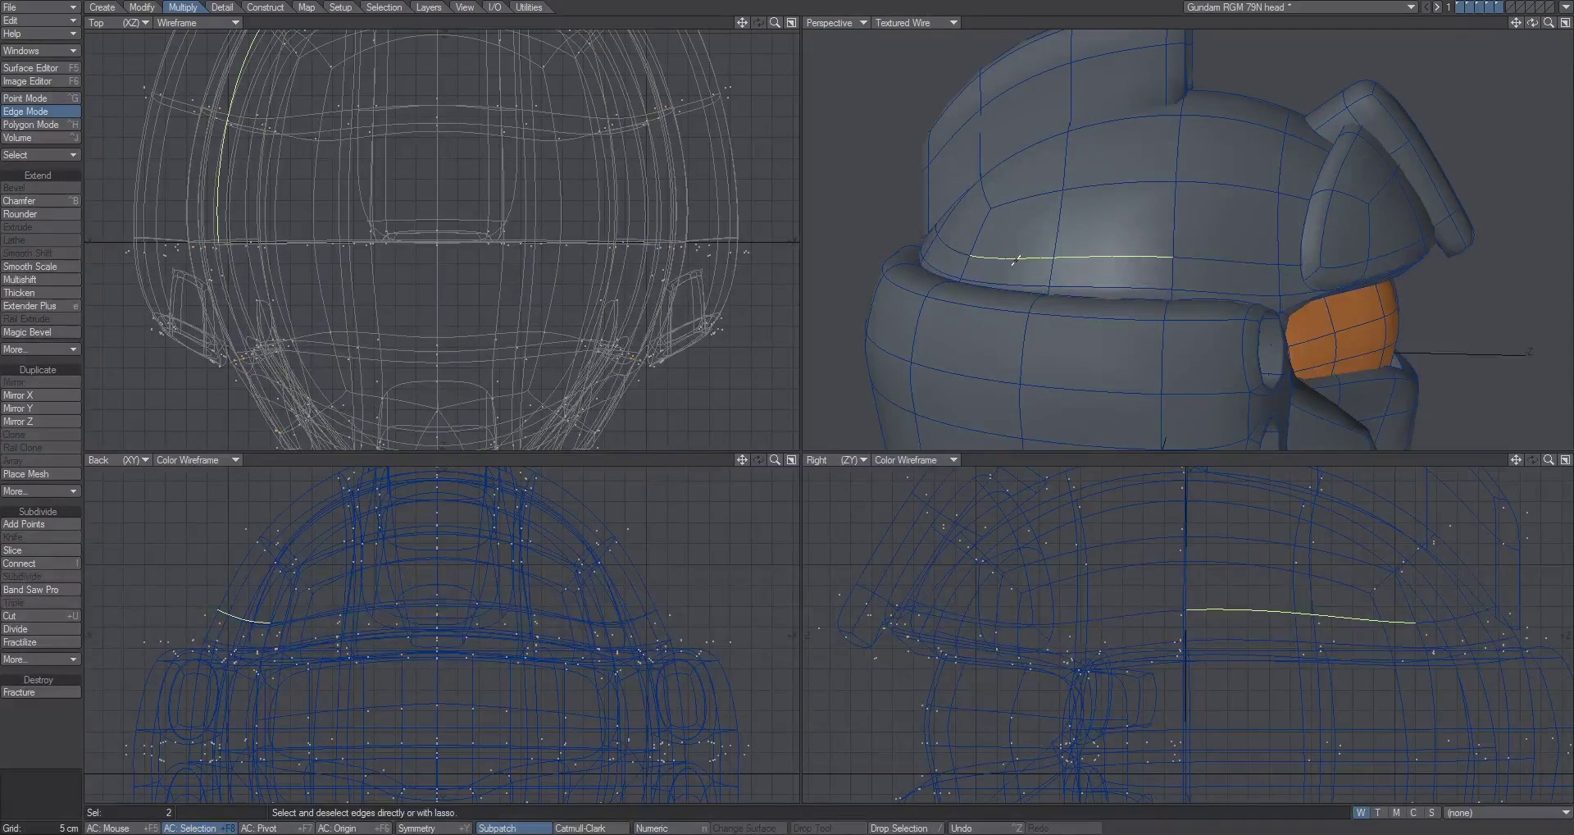
key(ctrl+l)
key(shift+h)
drag(480, 593, 508, 592)
key(space)
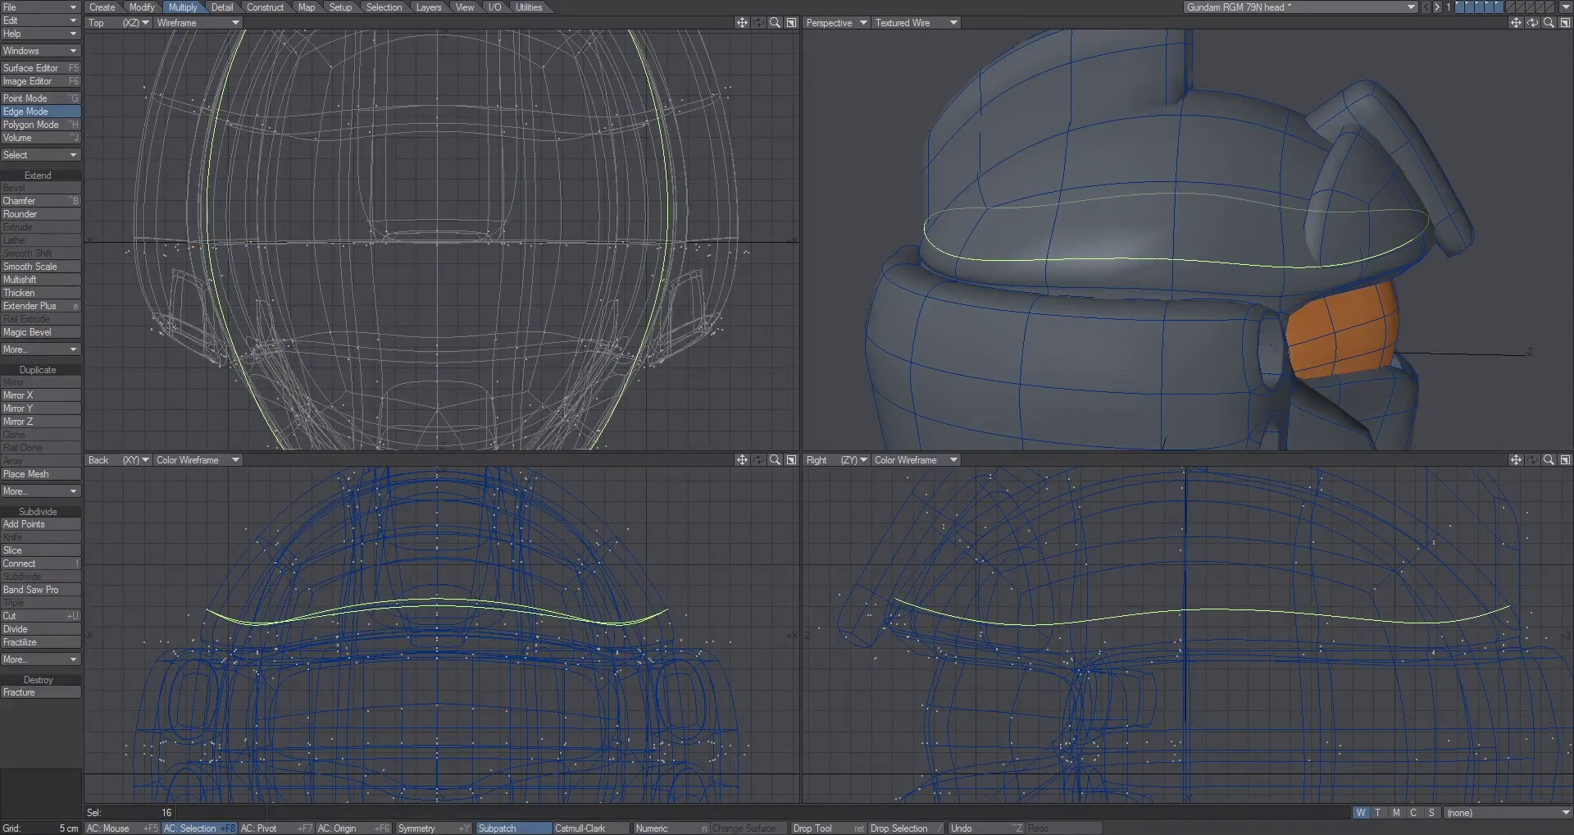
Clear the edge selection, subdivide the whole helmet mesh, and inspect the result from the front and side
mouse_move(1532, 23)
mouse_down()
mouse_move(1569, 23)
mouse_move(1534, 10)
mouse_move(1537, 28)
mouse_move(1572, 20)
mouse_move(1533, 24)
mouse_up()
key(shift+a)
key(slash)
key(ctrl+d)
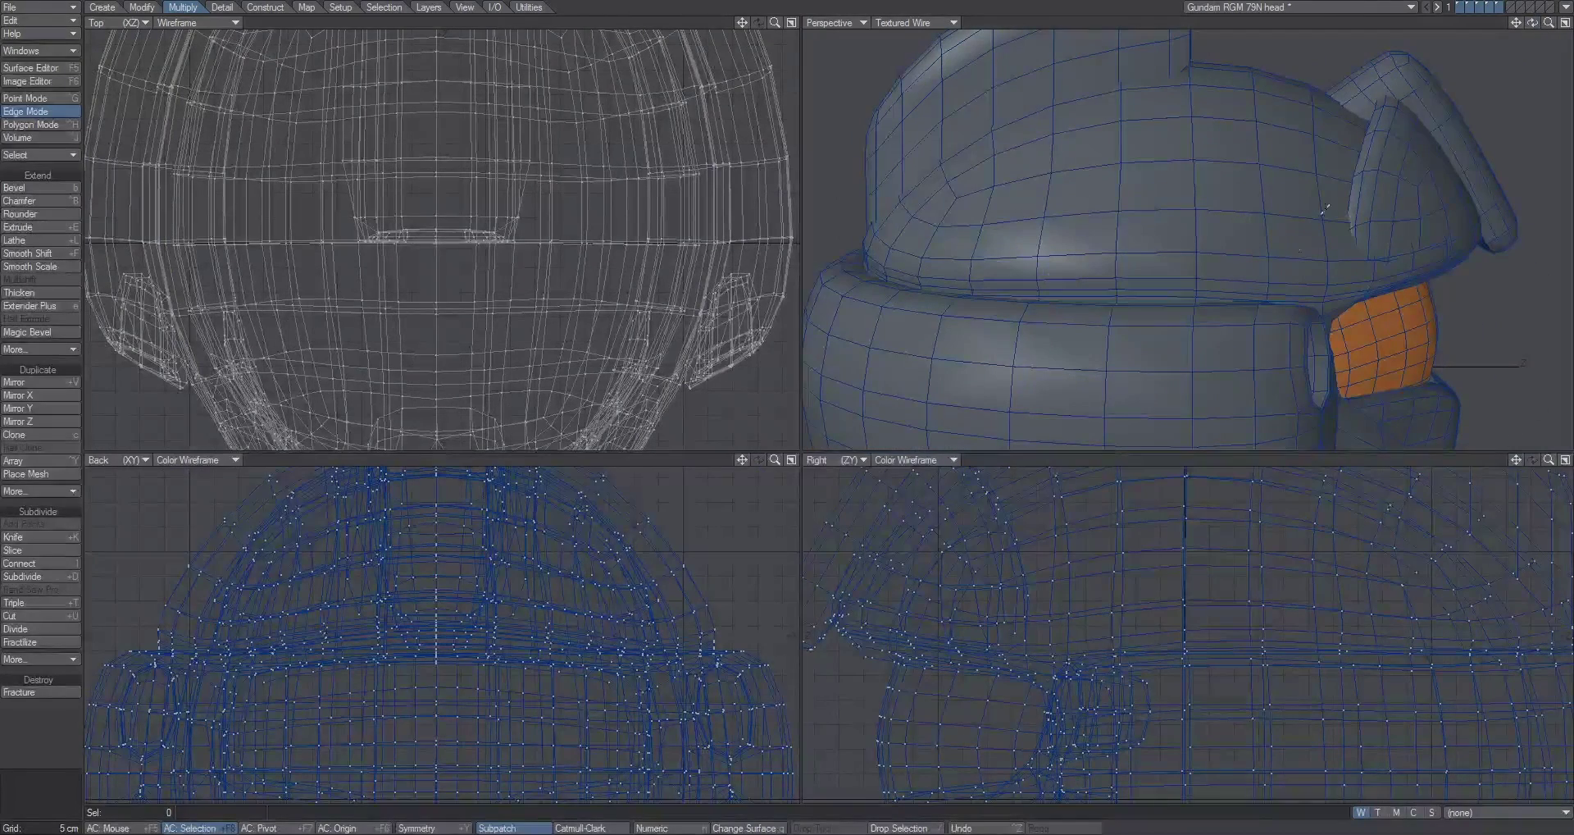
drag(1532, 24, 1518, 27)
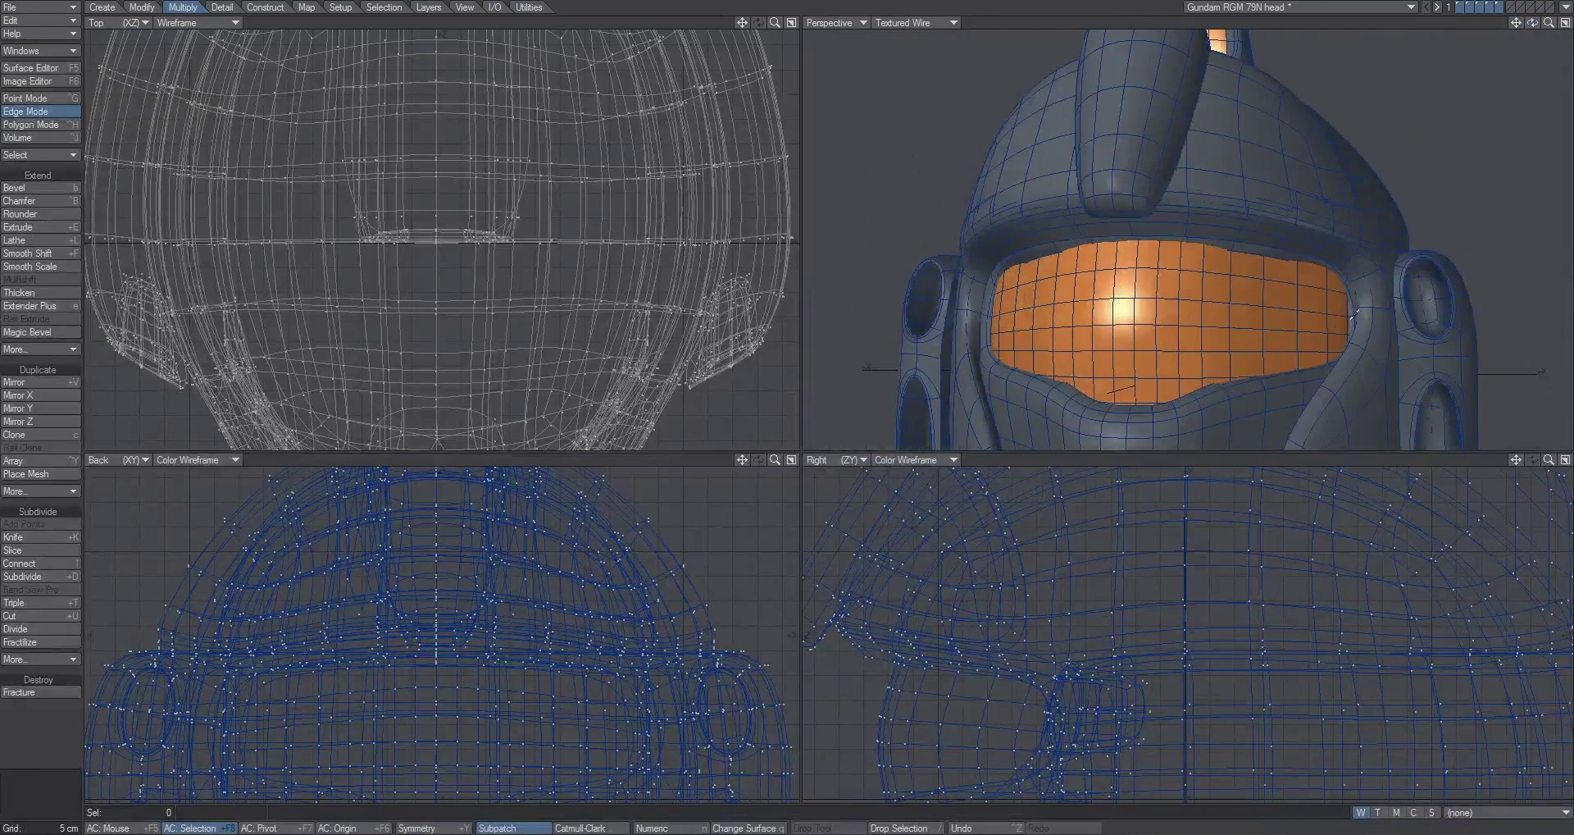
key(a)
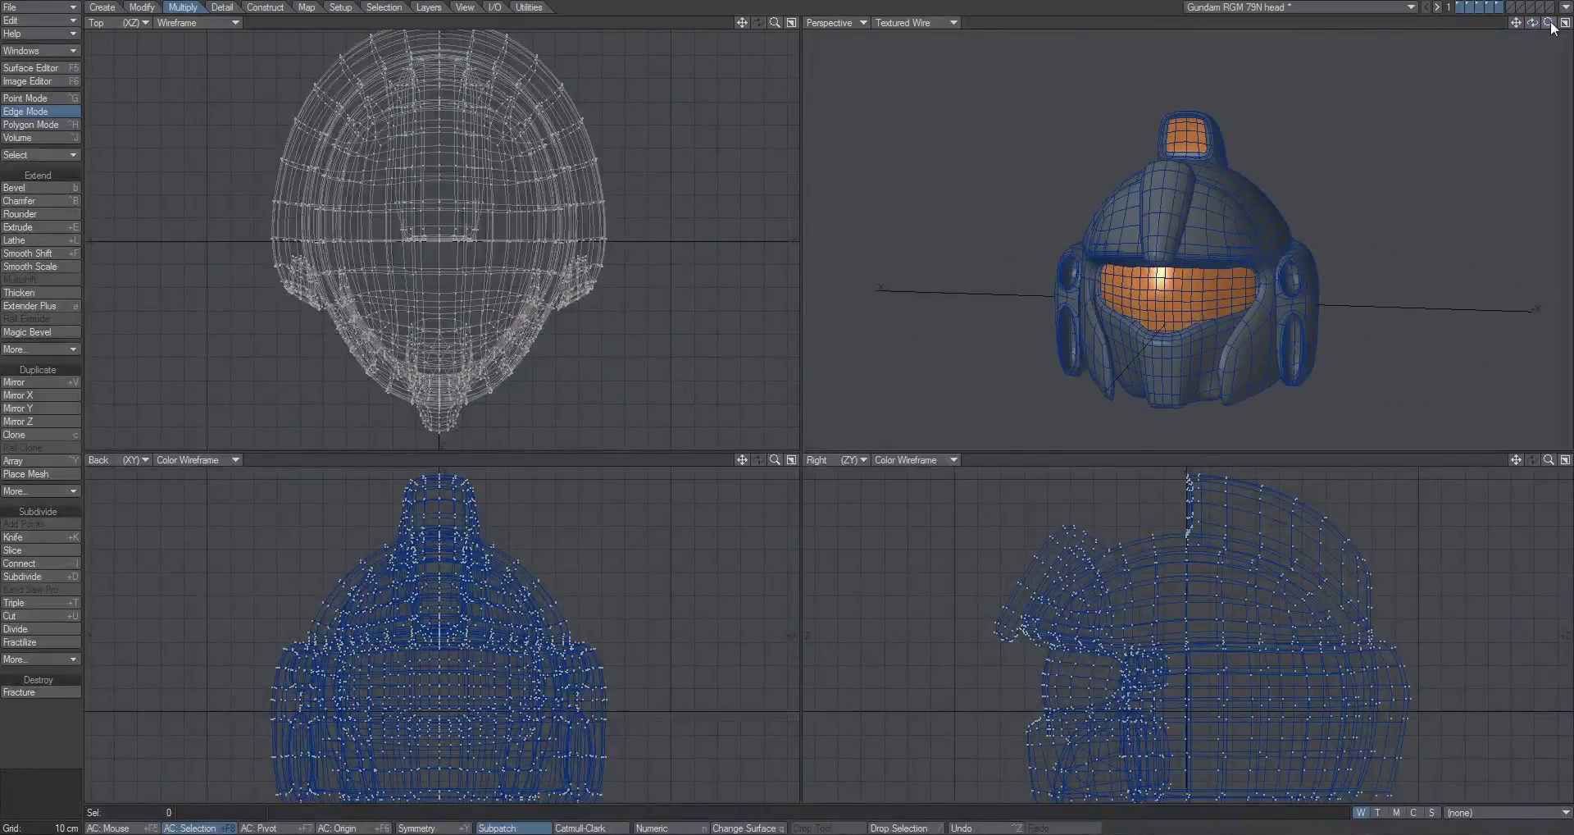
mouse_move(1551, 23)
mouse_down()
mouse_move(1532, 23)
mouse_move(1573, 25)
mouse_move(1520, 21)
mouse_up()
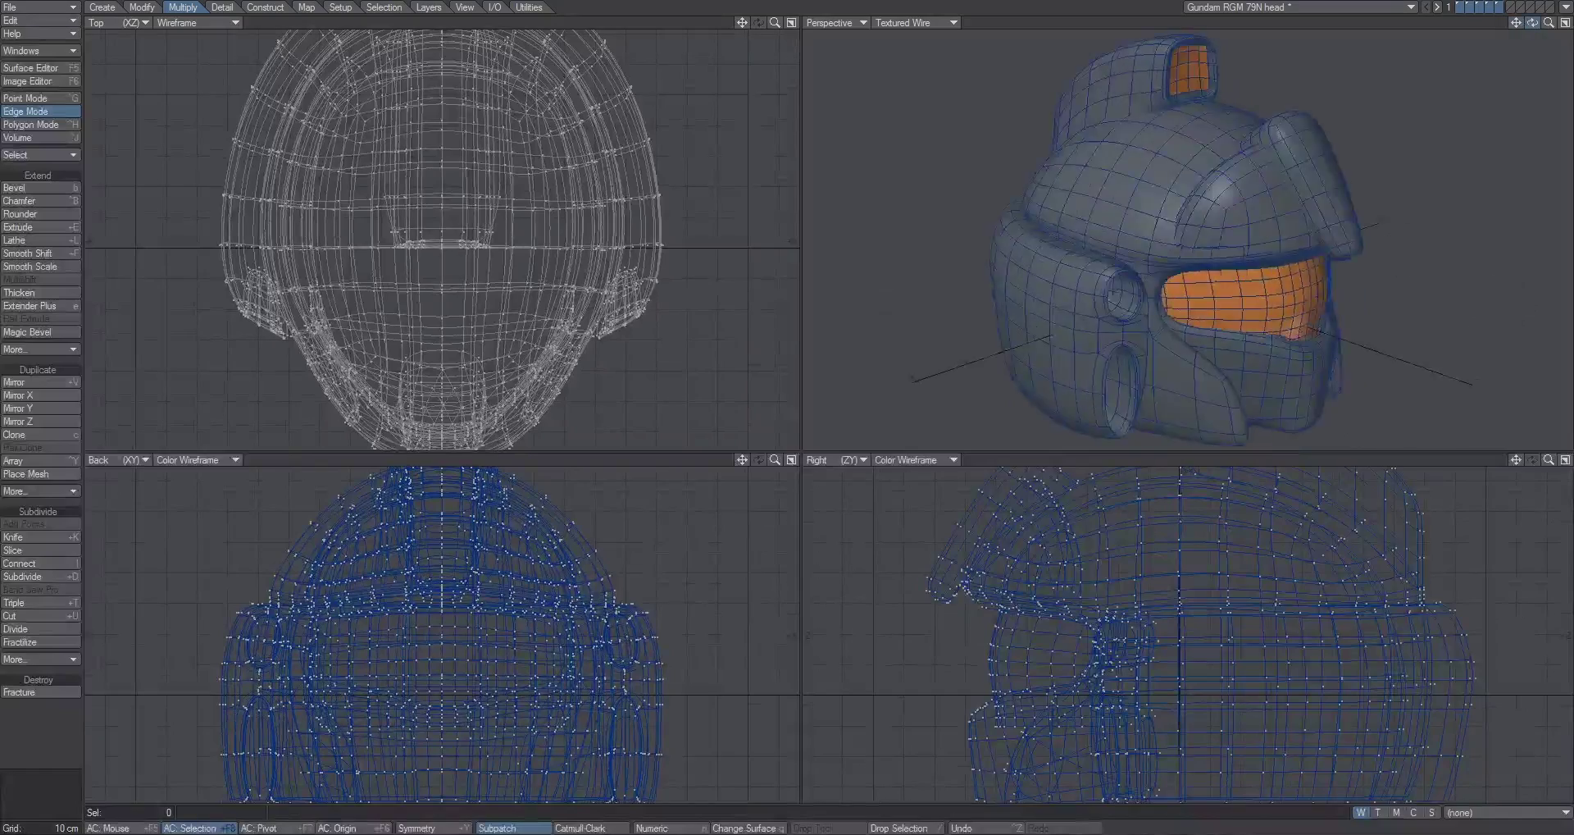